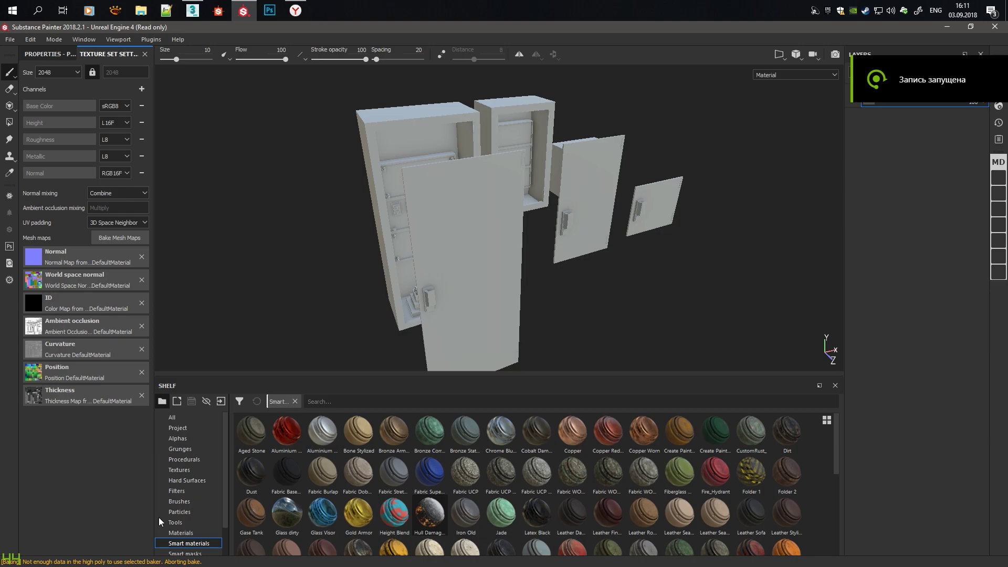
Step: Apply the Gase Tank smart material to the cabinet and expand its layer folder
scroll(161, 521, "down", 1)
scroll(509, 547, "down", 1)
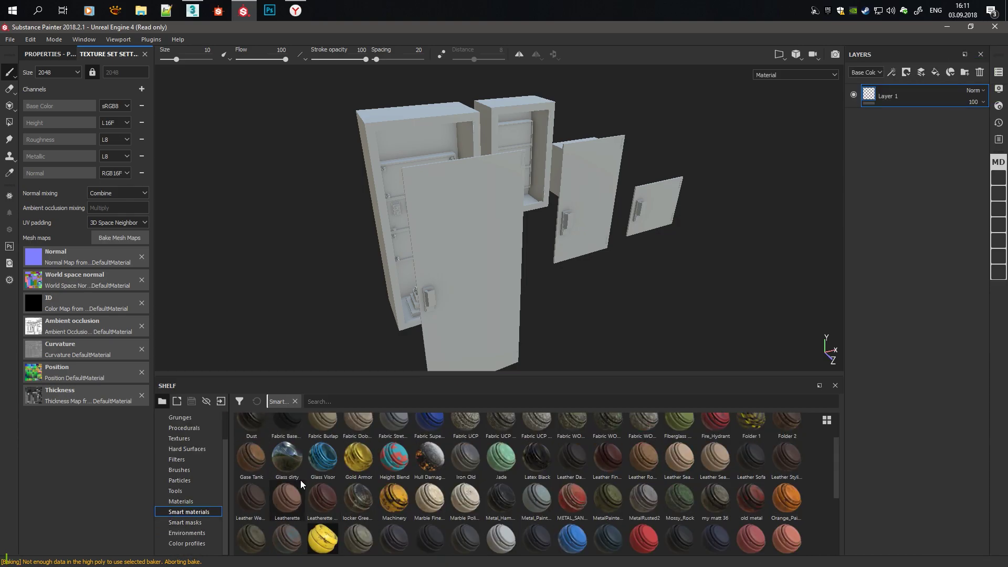
left_click_drag(903, 323, 870, 124)
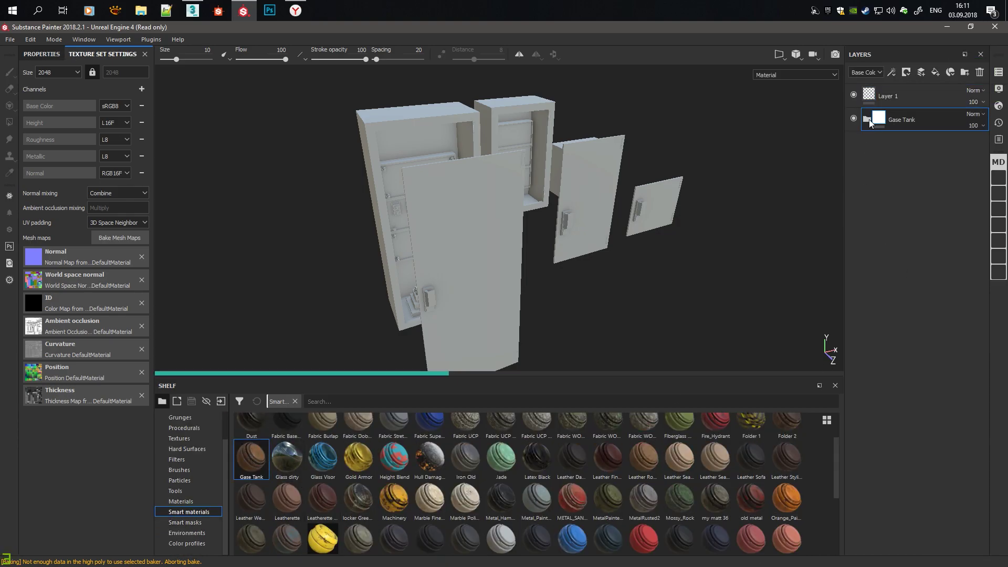
left_click(867, 119)
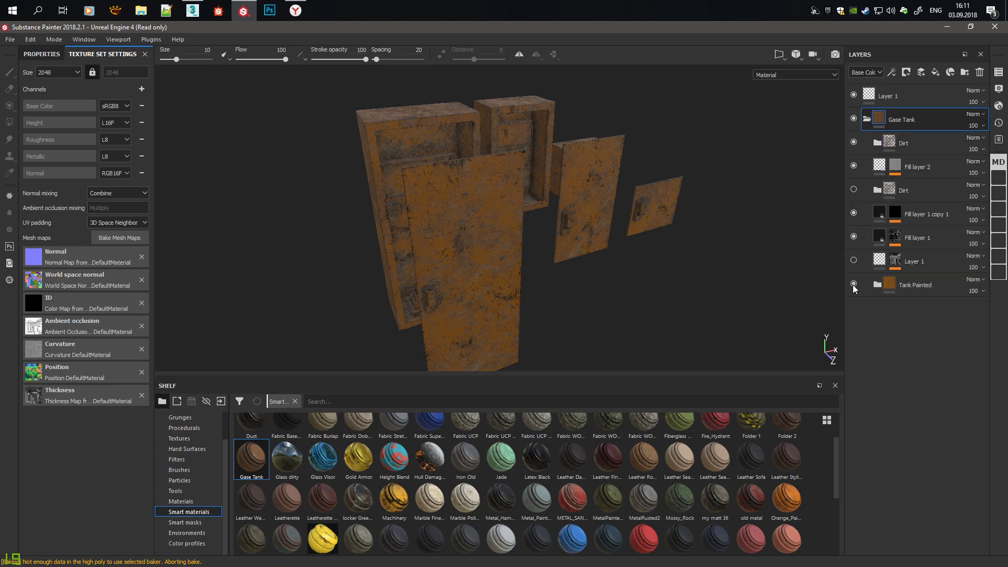
Step: Select the Tank Painted Base layer and tint its base colour bright yellow
left_click(877, 285)
left_click(48, 54)
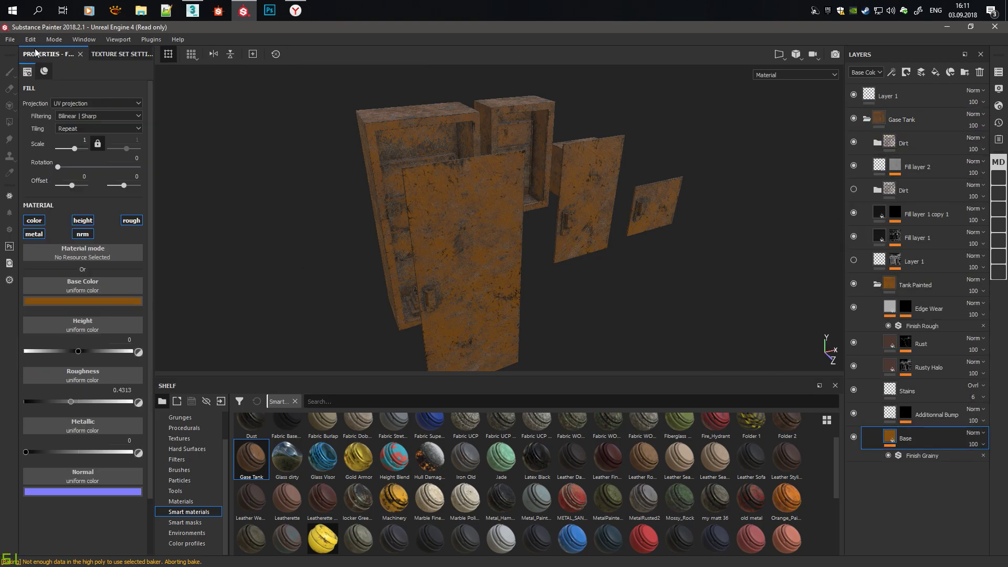
left_click(82, 301)
mouse_move(208, 403)
left_mouse_down()
mouse_move(208, 355)
mouse_move(200, 400)
mouse_move(204, 343)
left_mouse_up()
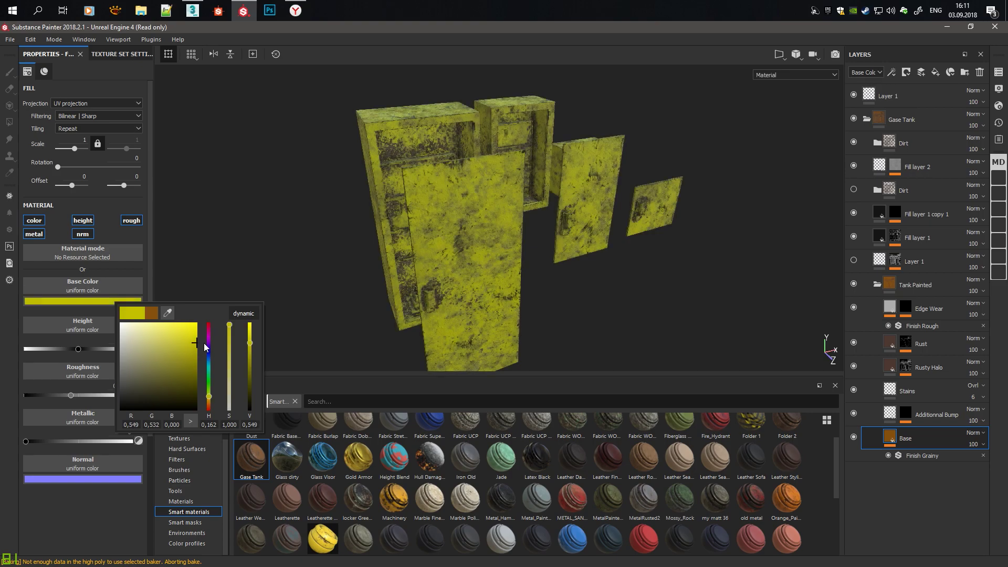
left_click_drag(209, 396, 208, 405)
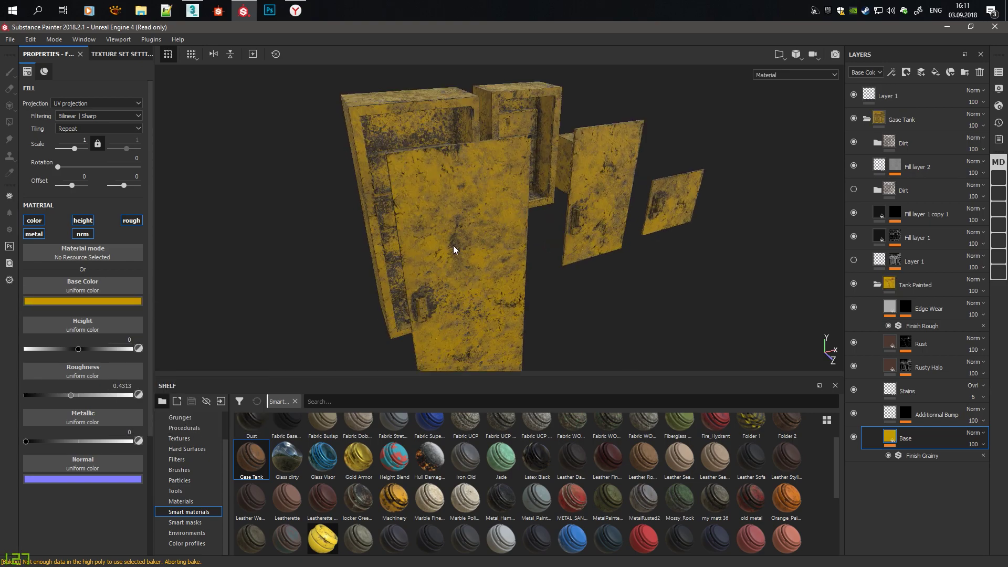
mouse_move(453, 245)
left_mouse_down("alt")
mouse_move(294, 232)
mouse_move(645, 214)
left_mouse_up("alt")
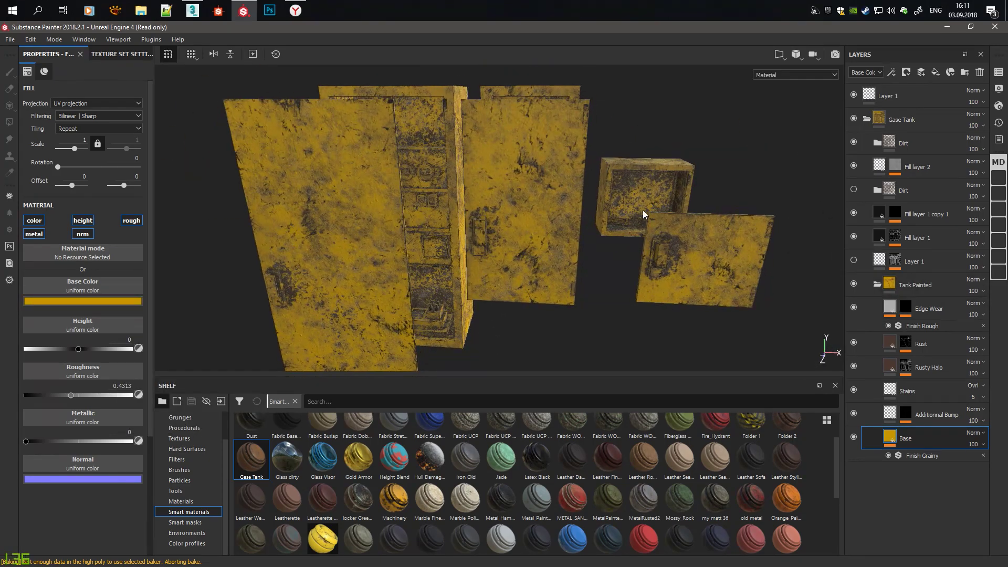
Step: Darken the base colour to very dark green and hide the upper Dirt layer
left_click(116, 301)
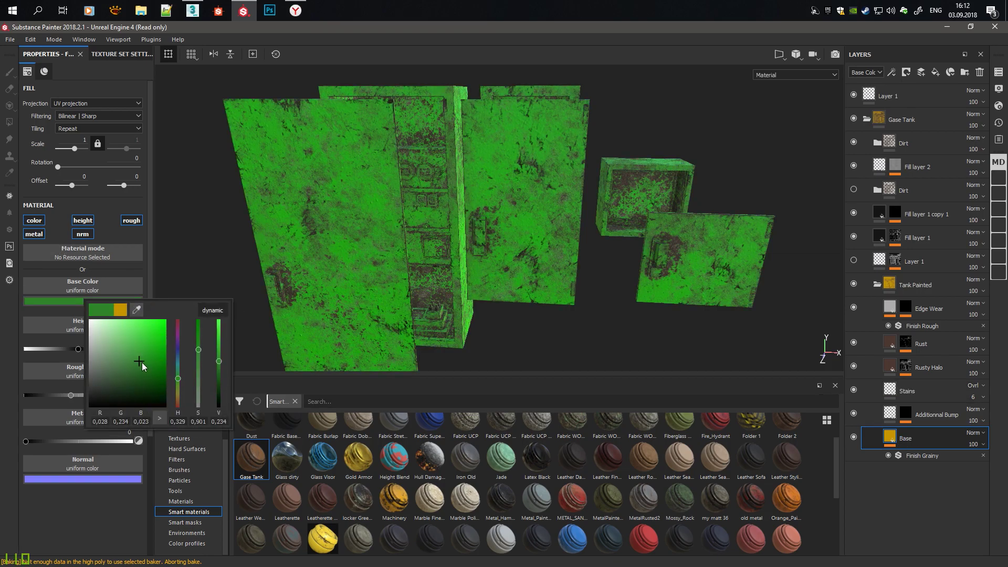
left_click_drag(142, 362, 150, 394)
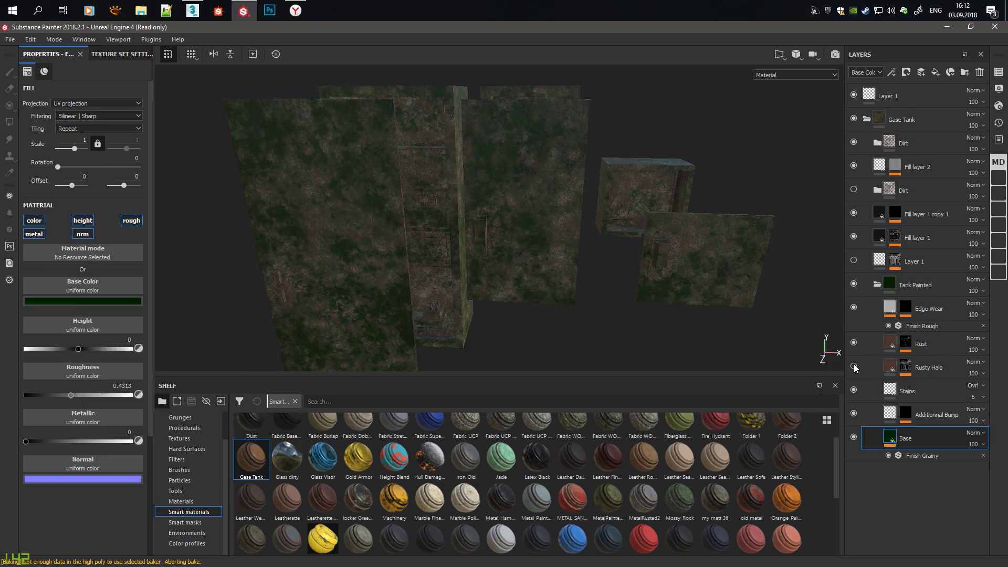
left_click(854, 142)
left_click_drag(638, 219, 796, 277, "alt")
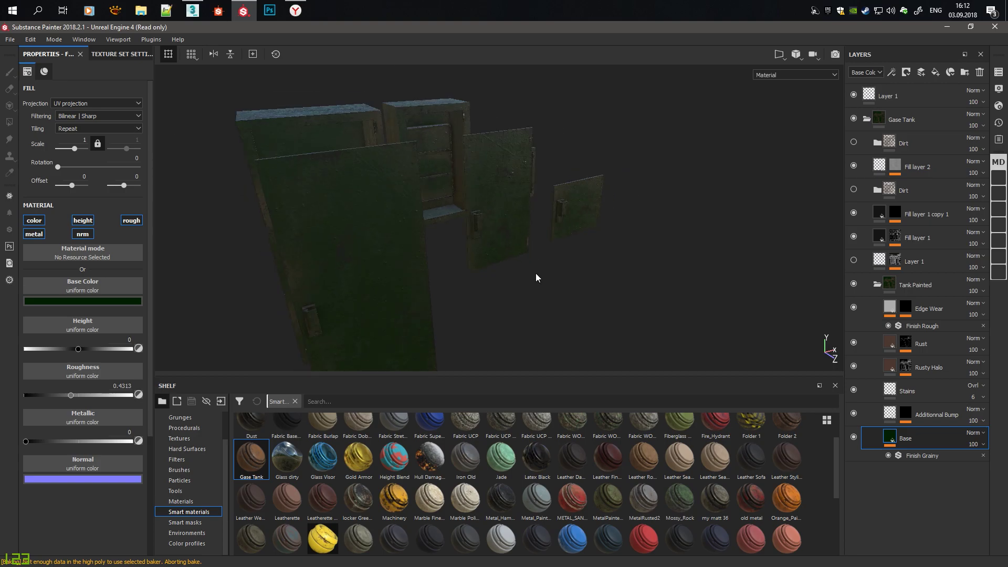
Step: Rotate the Display Settings environment lighting to about 267 around the cabinet
left_click(999, 106)
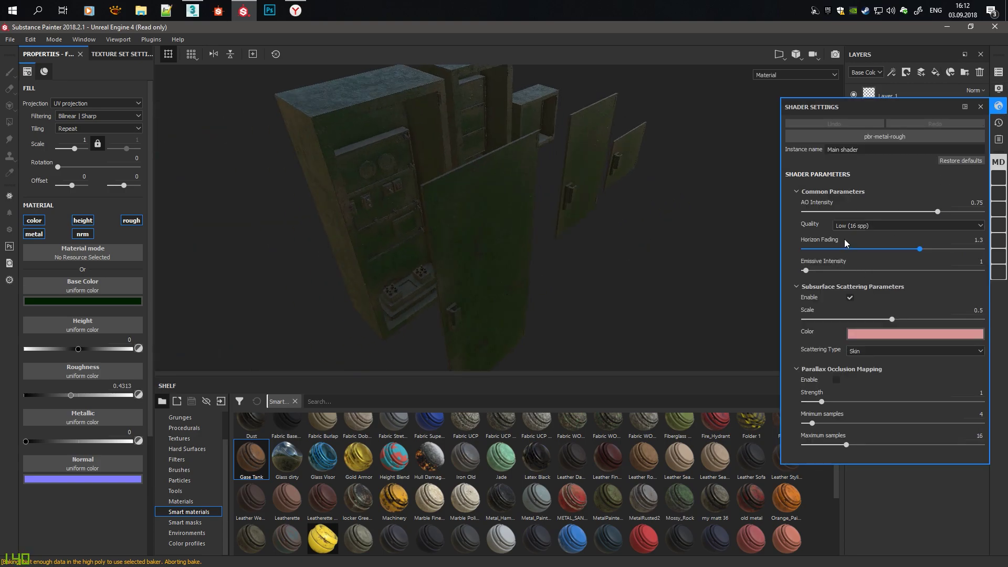
left_click(999, 122)
left_click(1000, 90)
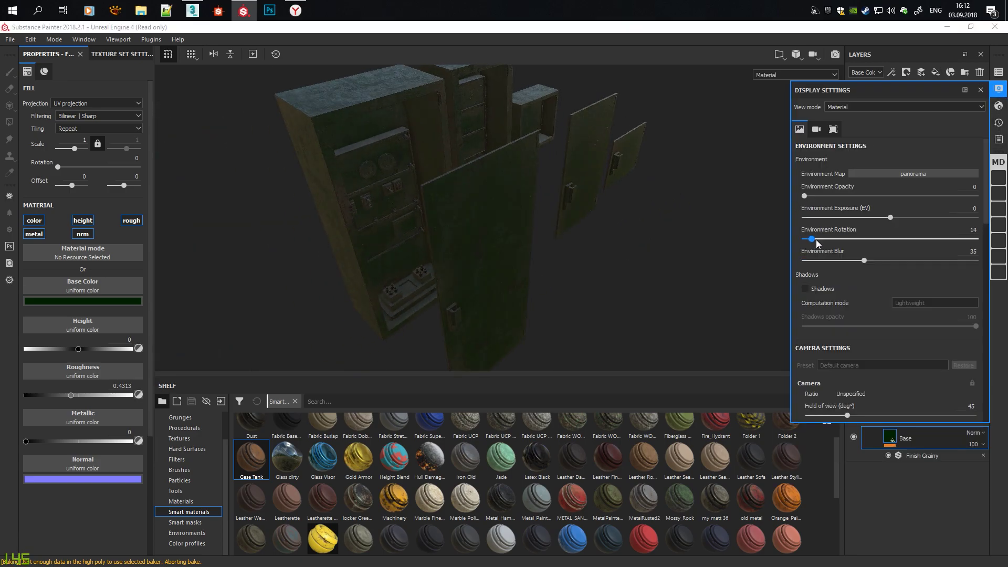
left_click_drag(816, 240, 932, 239)
left_click_drag(499, 178, 551, 174, "alt")
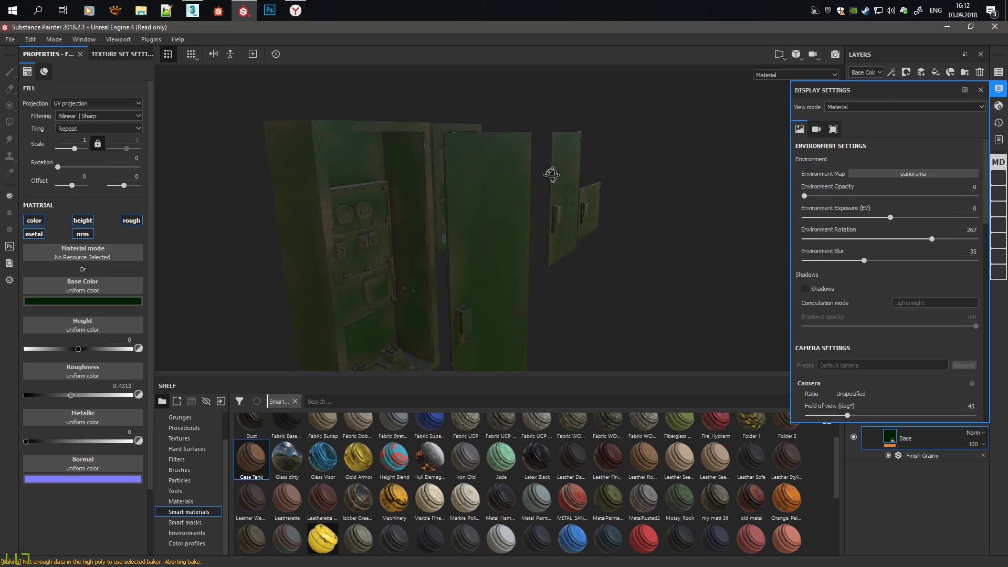
left_click(981, 90)
left_click_drag(436, 231, 494, 253, "alt")
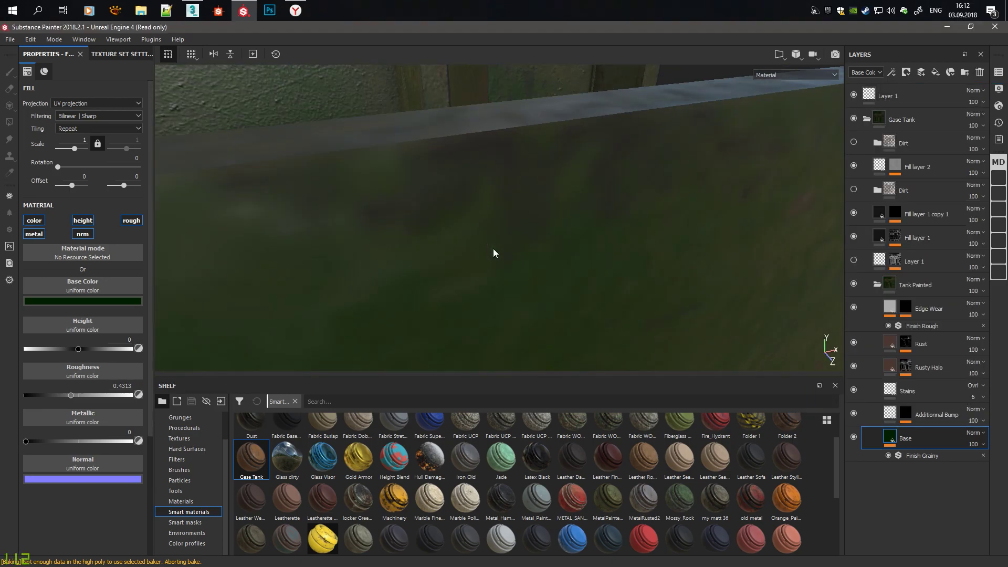
key("f")
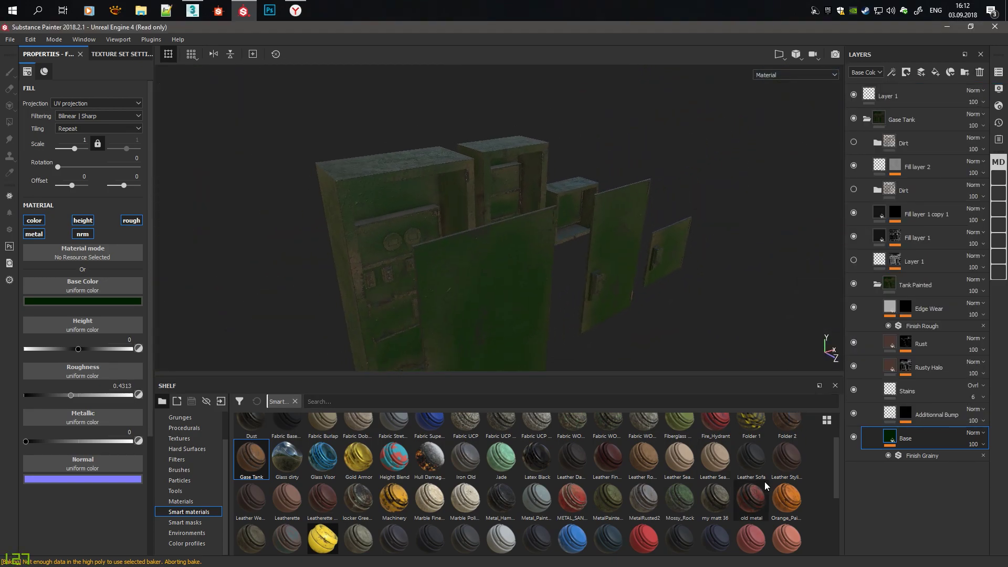
Step: Toggle the upper Dirt layer's visibility to compare the cabinet with and without grime
double_click(854, 143)
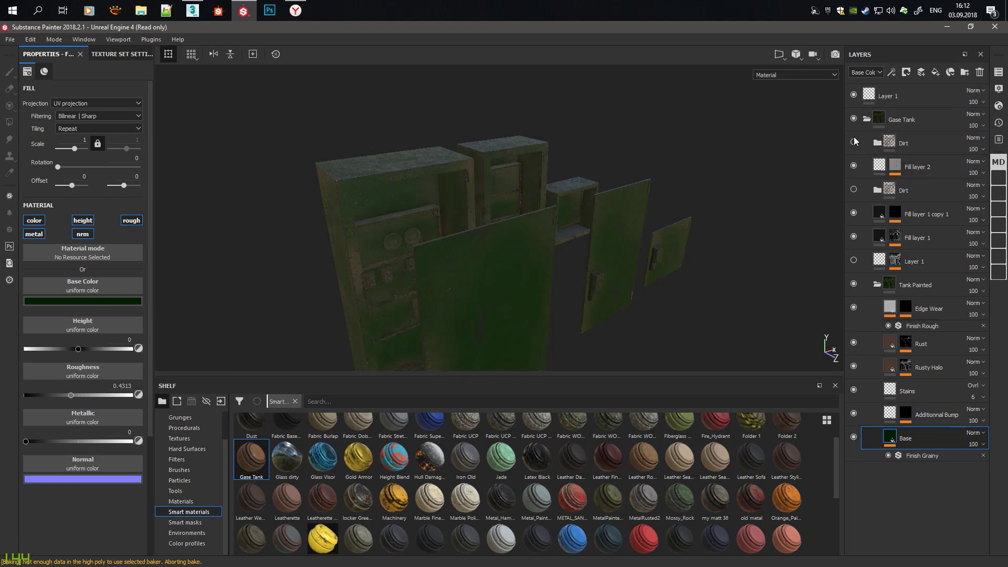
left_click(854, 143)
left_click(854, 143)
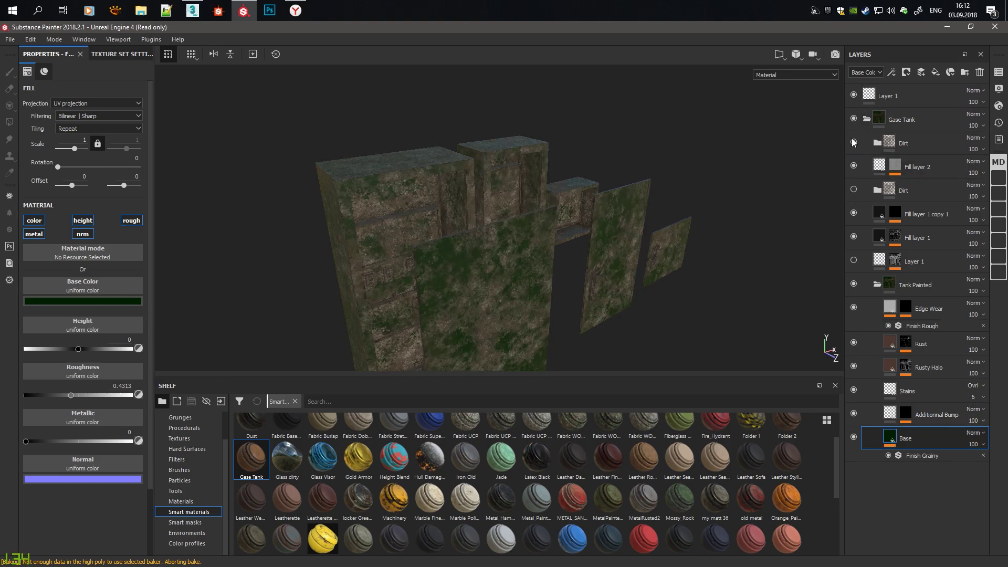
Step: Recolour the base paint from yellow to dark red and hide the Dirt group
left_click(82, 301)
mouse_move(217, 375)
left_mouse_down()
mouse_move(218, 395)
mouse_move(237, 352)
left_mouse_up()
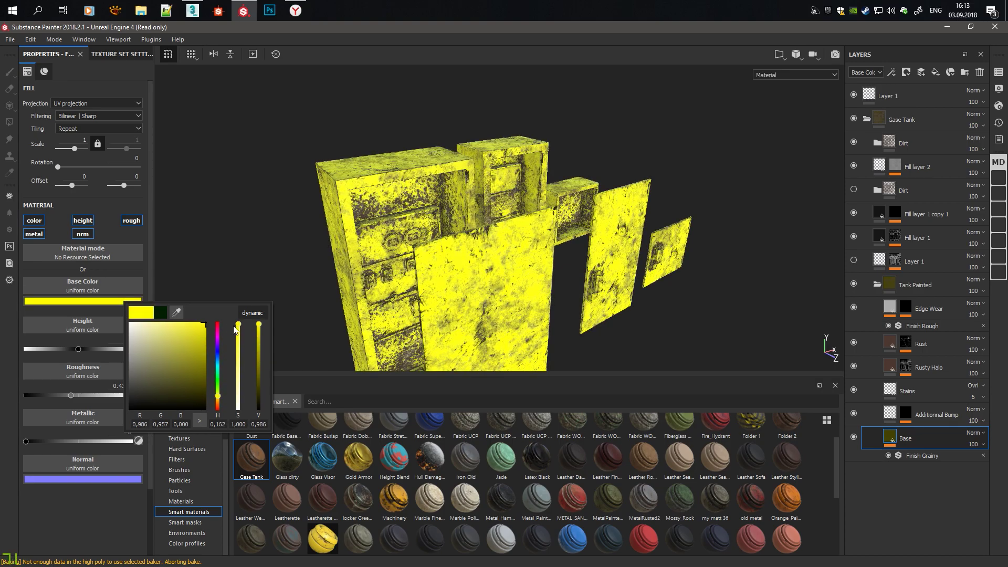
left_click_drag(218, 396, 214, 425)
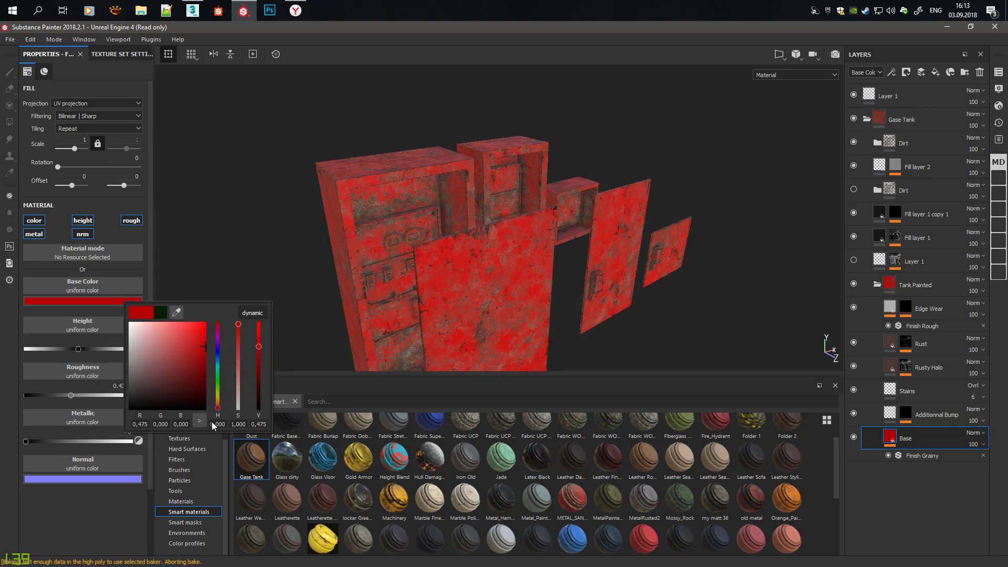
left_click_drag(204, 348, 204, 384)
left_click(877, 142)
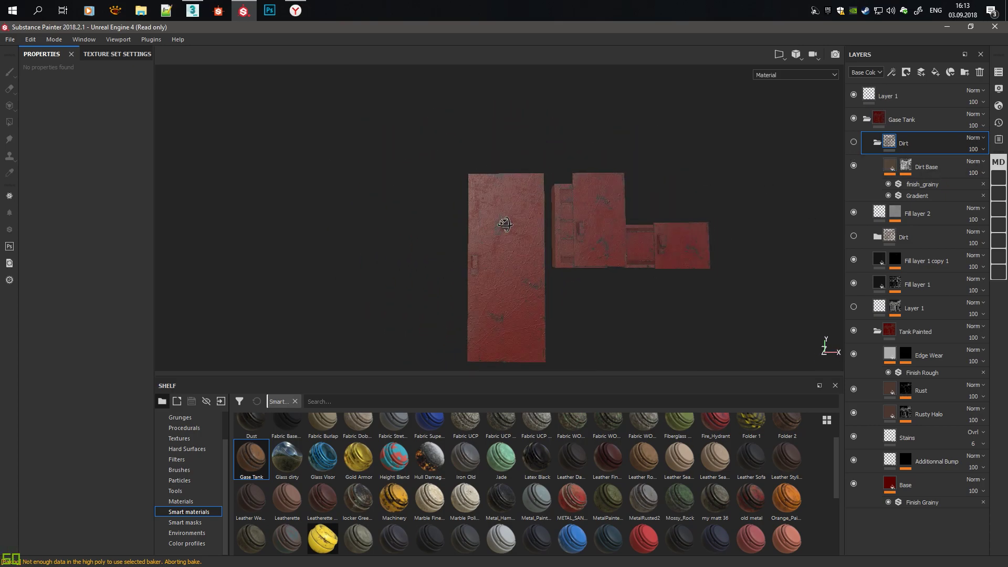
Step: Show the Dirt group again and set the Dirt Base generator's Global Balance to 0.38
left_click_drag(518, 214, 376, 252, "alt")
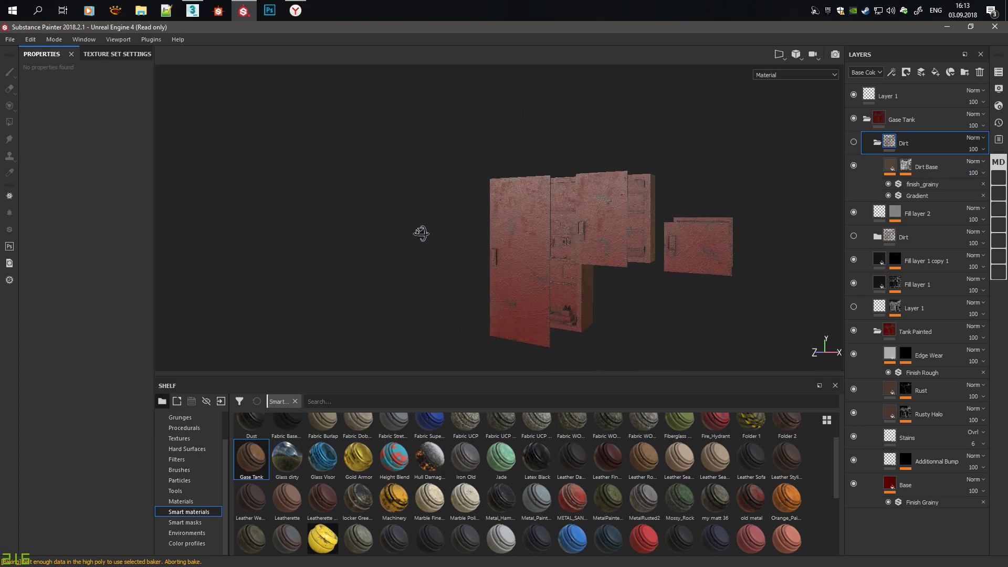
left_click(854, 142)
left_click(906, 165)
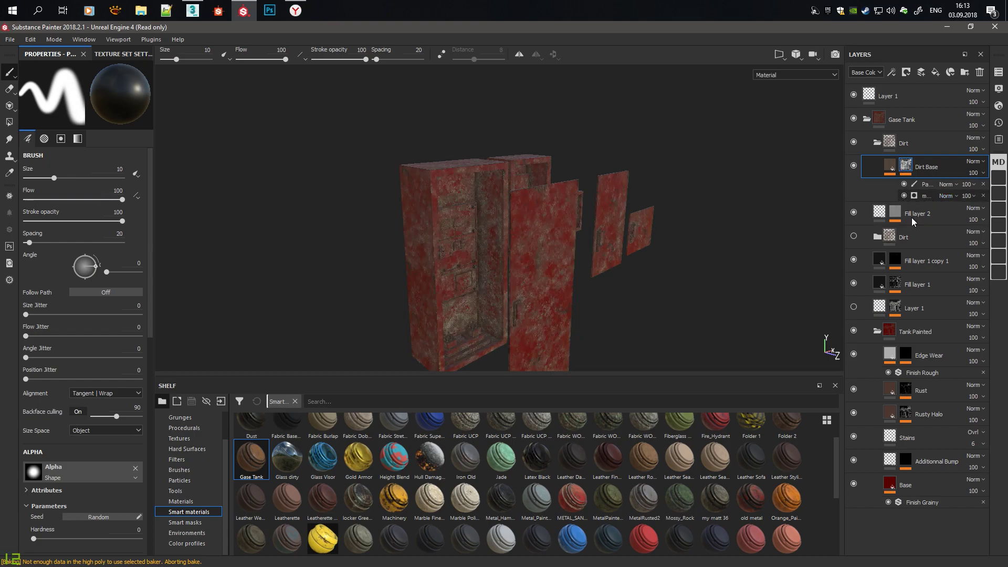
left_click(923, 196)
mouse_move(91, 178)
left_mouse_down()
mouse_move(143, 177)
mouse_move(103, 181)
left_mouse_up()
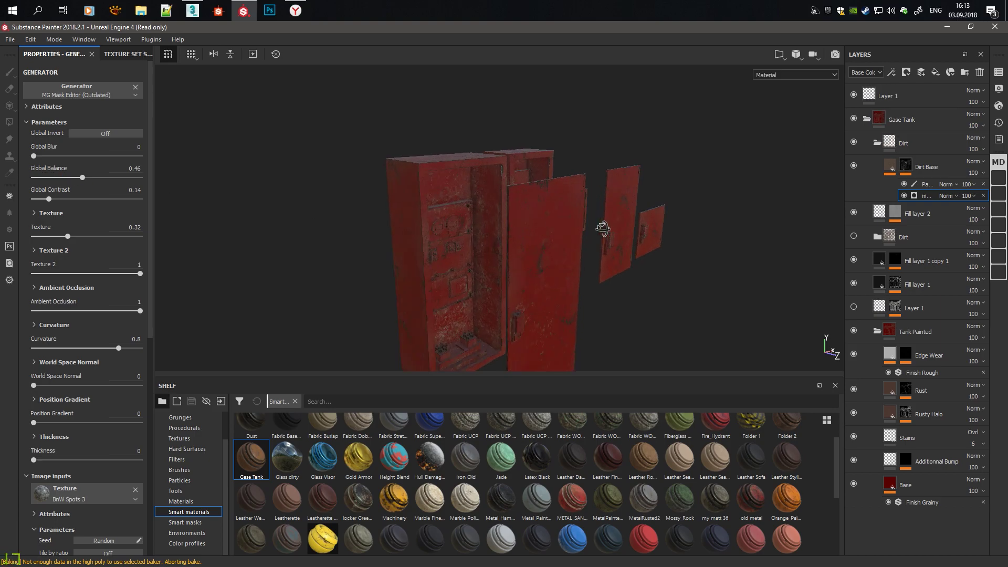
Step: Set the dirt mask's Global Contrast to 0.31 while viewing the red tank closely
mouse_move(601, 292)
left_mouse_down("alt")
mouse_move(443, 266)
mouse_move(526, 238)
left_mouse_up("alt")
scroll(526, 238, "up", 2)
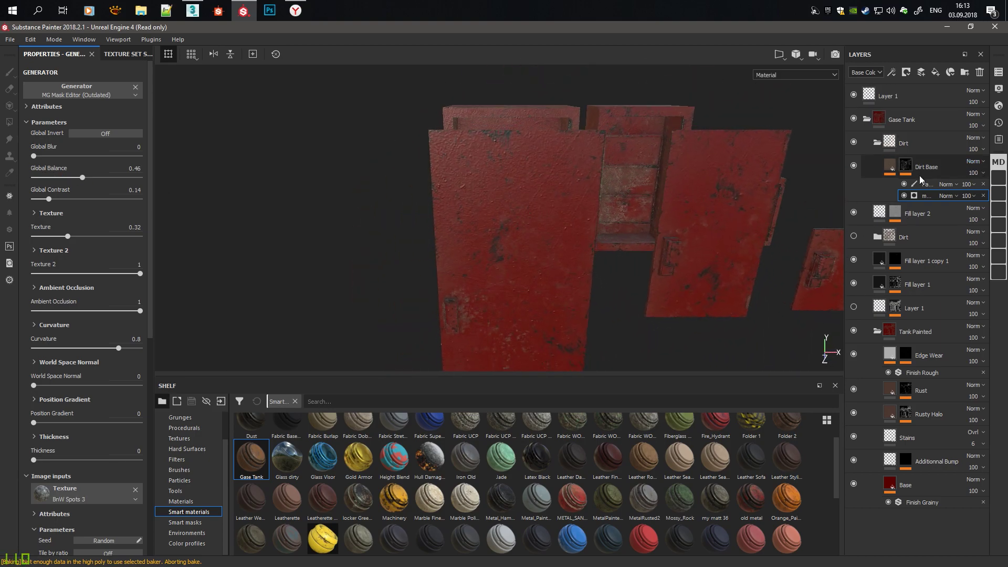
left_click_drag(471, 218, 553, 218, "alt")
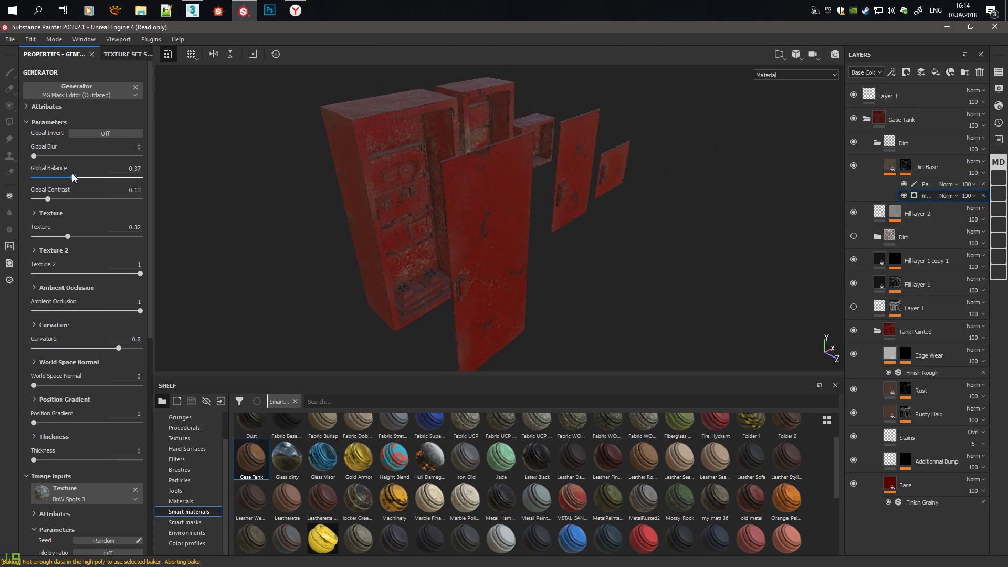
mouse_move(273, 205)
left_mouse_down("alt")
mouse_move(243, 203)
mouse_move(225, 243)
mouse_move(441, 368)
mouse_move(402, 185)
left_mouse_up("alt")
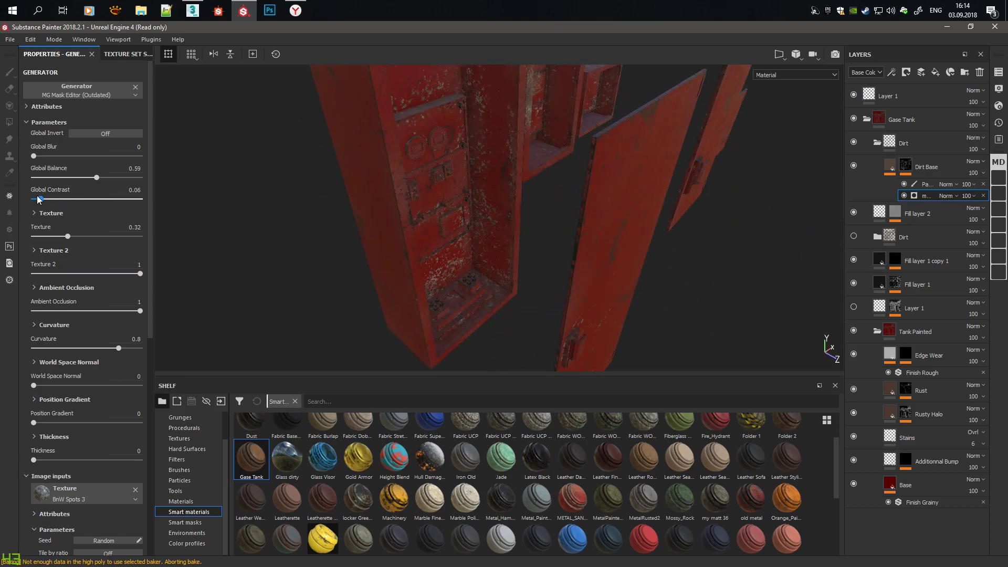
left_click_drag(38, 198, 54, 202)
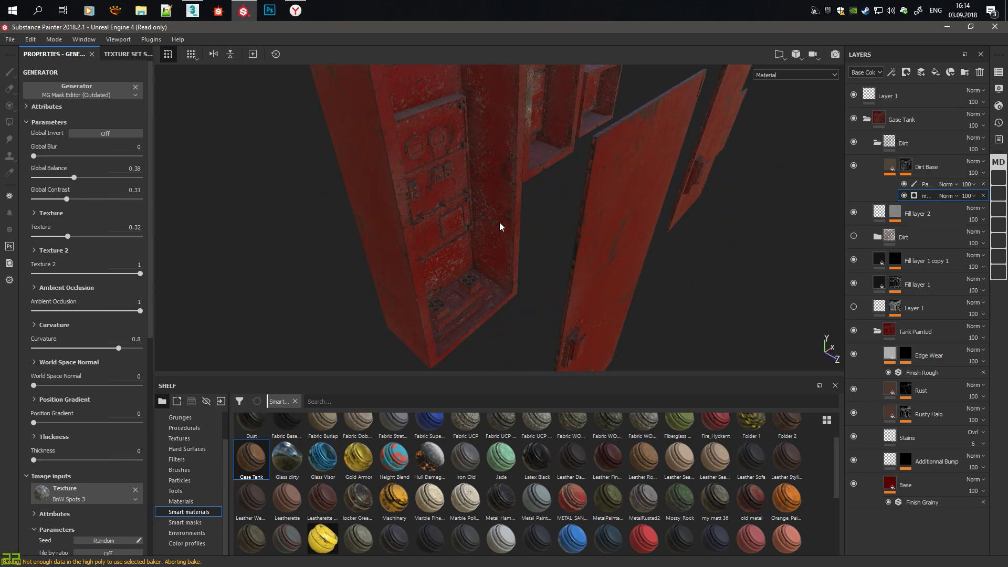
Step: Inspect the red tank's front panel up close, then select the Base paint colour
mouse_move(500, 227)
left_mouse_down("alt")
mouse_move(230, 214)
mouse_move(490, 222)
left_mouse_up("alt")
right_click_drag(490, 223, 394, 147, "alt")
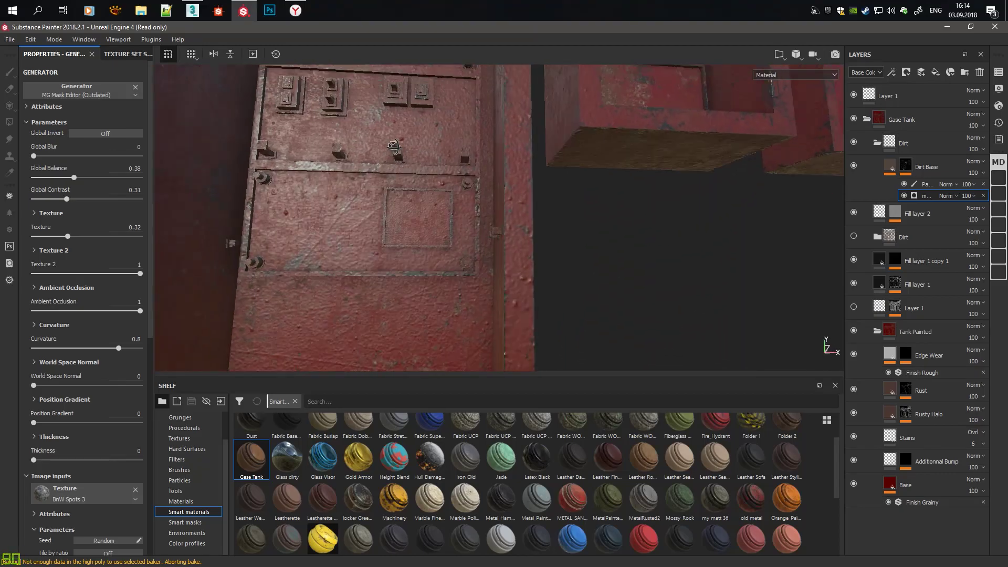
mouse_move(394, 147)
left_mouse_down("alt")
mouse_move(480, 198)
mouse_move(377, 198)
mouse_move(837, 189)
left_mouse_up("alt")
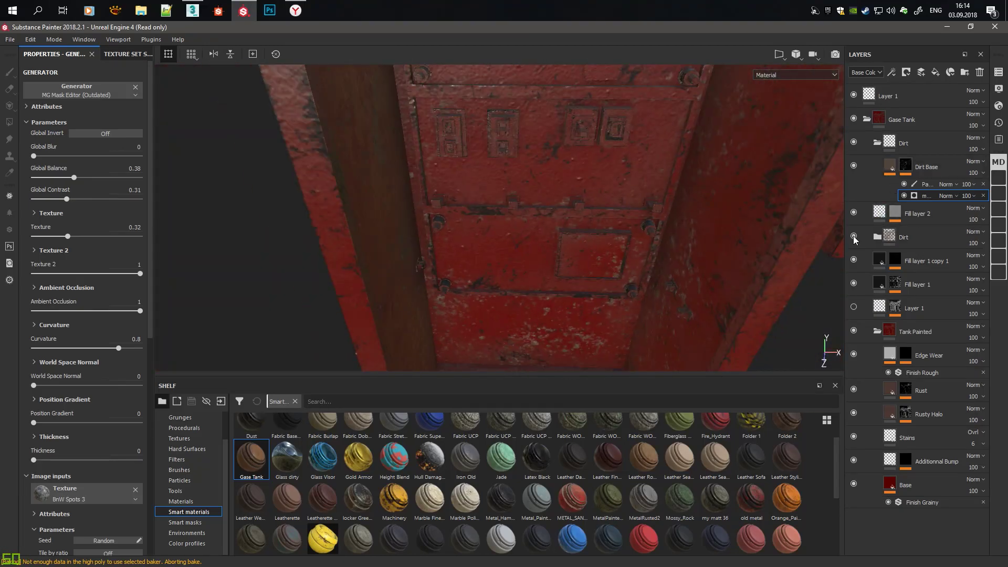
left_click(878, 146)
left_click(920, 438)
Step: Try a green base colour on the tank paint
left_click(83, 301)
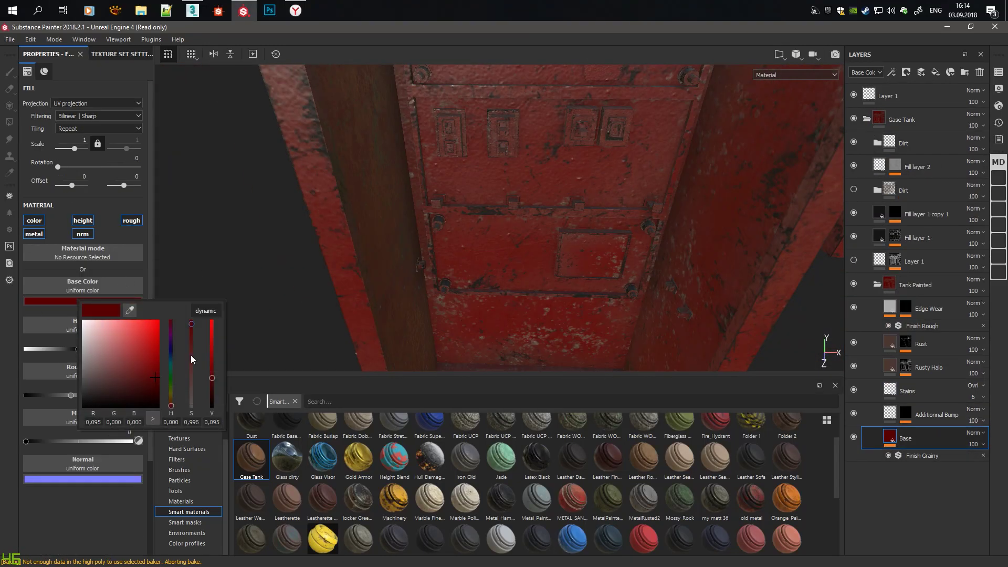
left_click(171, 386)
left_click_drag(368, 237, 516, 326, "alt")
right_click_drag(515, 326, 473, 210, "alt")
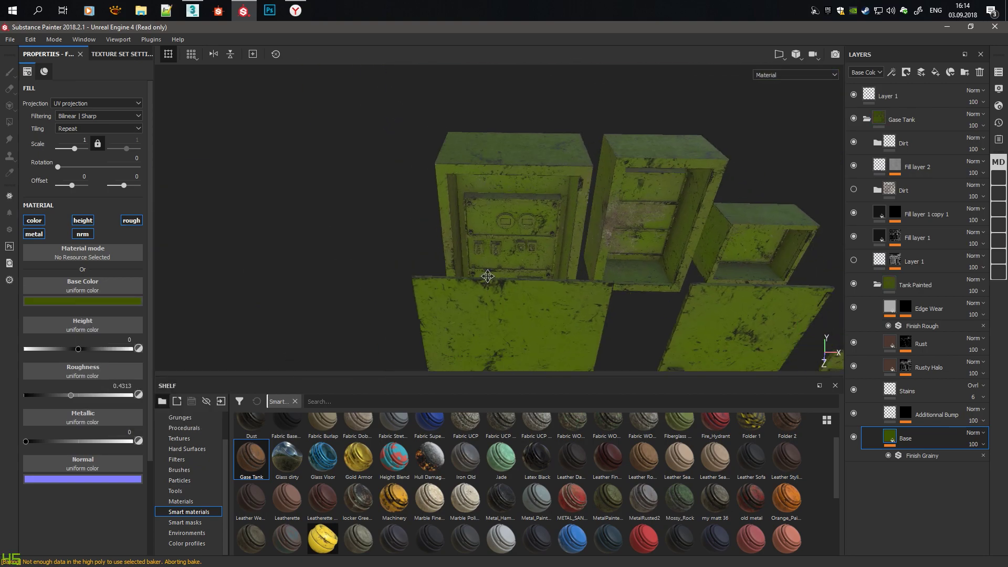
mouse_move(473, 210)
left_mouse_down("alt")
mouse_move(484, 231)
mouse_move(420, 232)
left_mouse_up("alt")
Step: Darken the base paint to near-black and collapse the Gase Tank folder for masking
left_click(82, 298)
left_click_drag(94, 383, 62, 394)
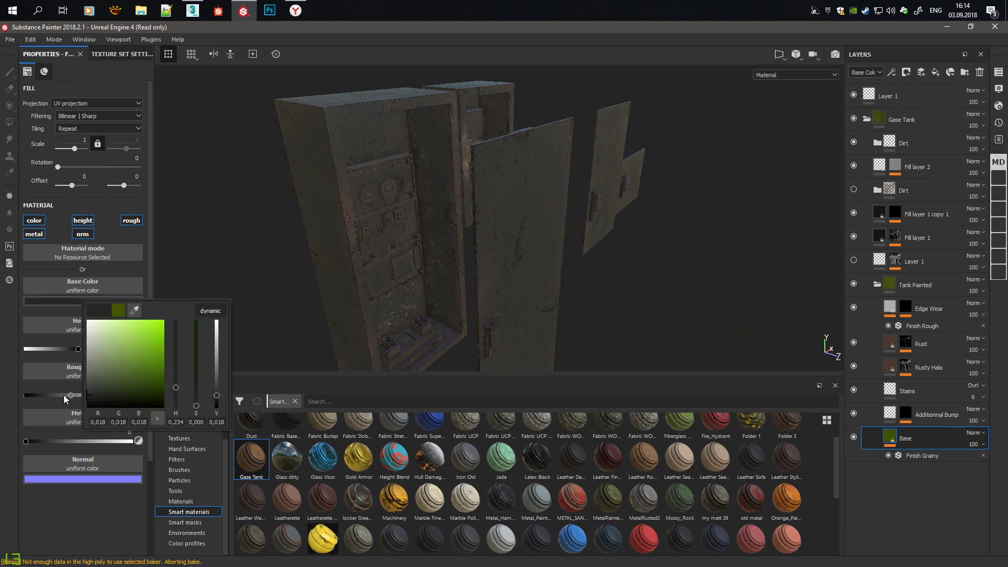
right_click_drag(336, 226, 315, 210, "alt")
left_click_drag(315, 210, 409, 247, "alt")
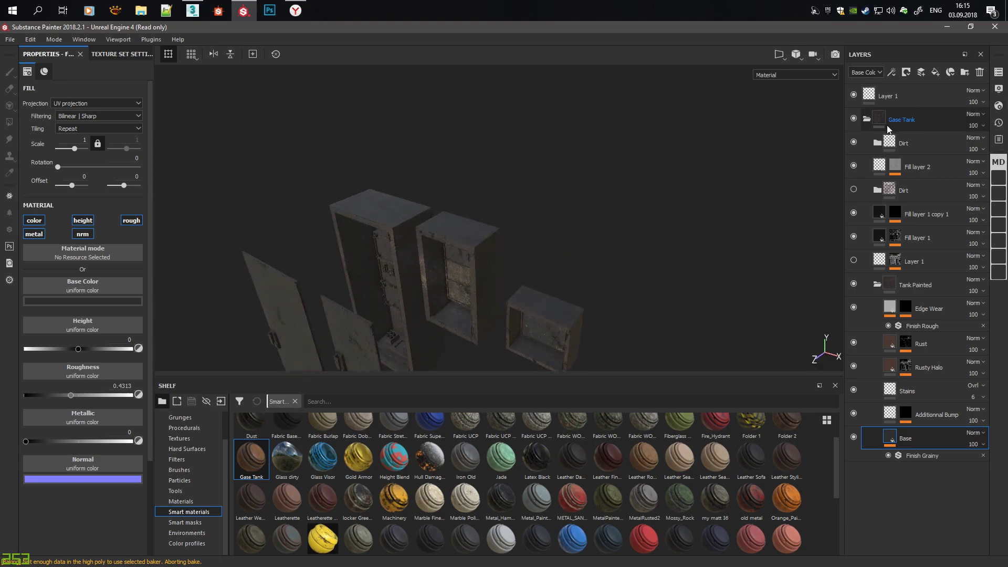
left_click(867, 119)
middle_click_drag(413, 251, 423, 236, "alt")
scroll(424, 237, "up", 2)
right_click(887, 118)
Step: Add a white mask to the first Gase Tank folder and switch to Polygon Fill
left_click(903, 137)
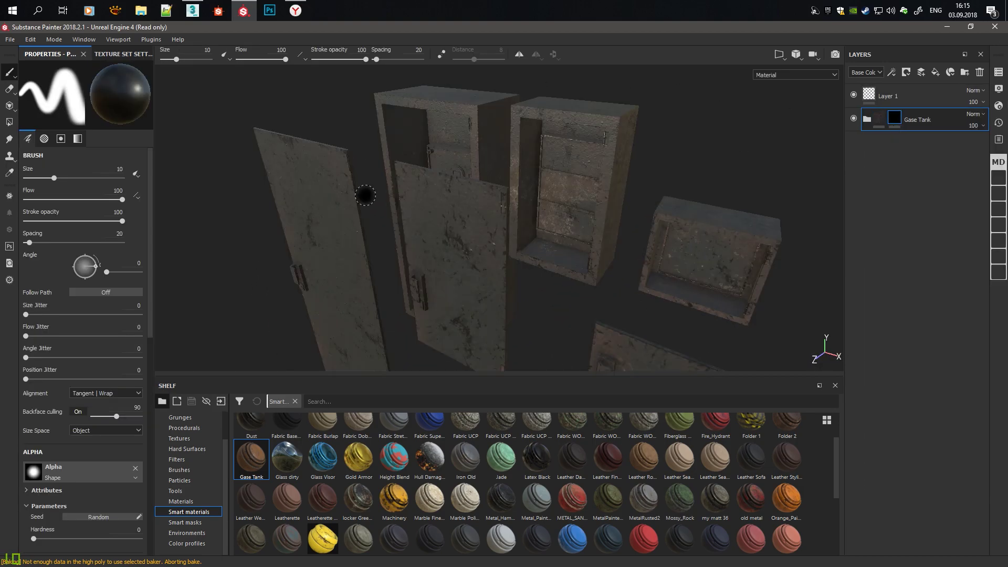
key("4")
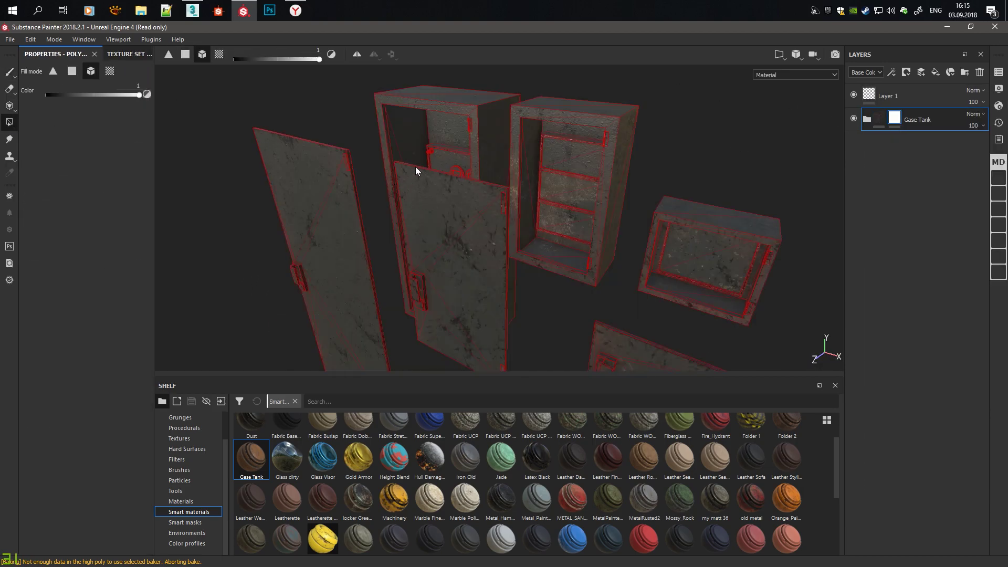
key("alt+z")
left_click(513, 153)
left_click(518, 286)
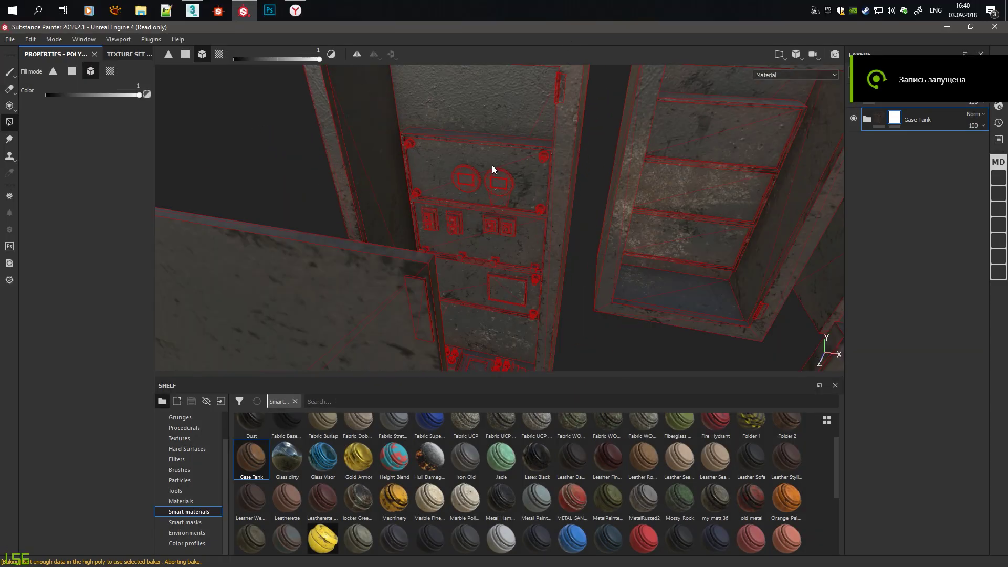
left_click_drag(492, 165, 513, 162, "alt")
scroll(513, 162, "up", 2)
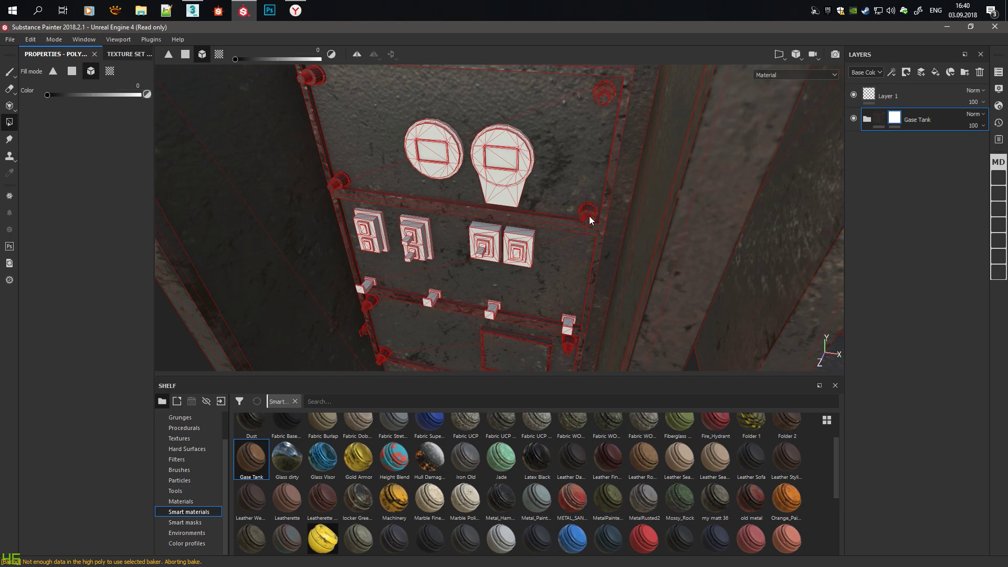
mouse_move(589, 216)
left_mouse_down("alt")
mouse_move(427, 306)
mouse_move(436, 278)
mouse_move(472, 274)
mouse_move(491, 285)
mouse_move(613, 260)
mouse_move(586, 226)
left_mouse_up("alt")
left_click_drag(255, 172, 384, 218, "alt")
mouse_move(442, 311)
left_mouse_down("alt")
mouse_move(553, 247)
mouse_move(625, 233)
left_mouse_up("alt")
Step: Add a second Gase Tank smart material and tint its base colour orange
left_click(886, 116)
left_click_drag(909, 127, 910, 130)
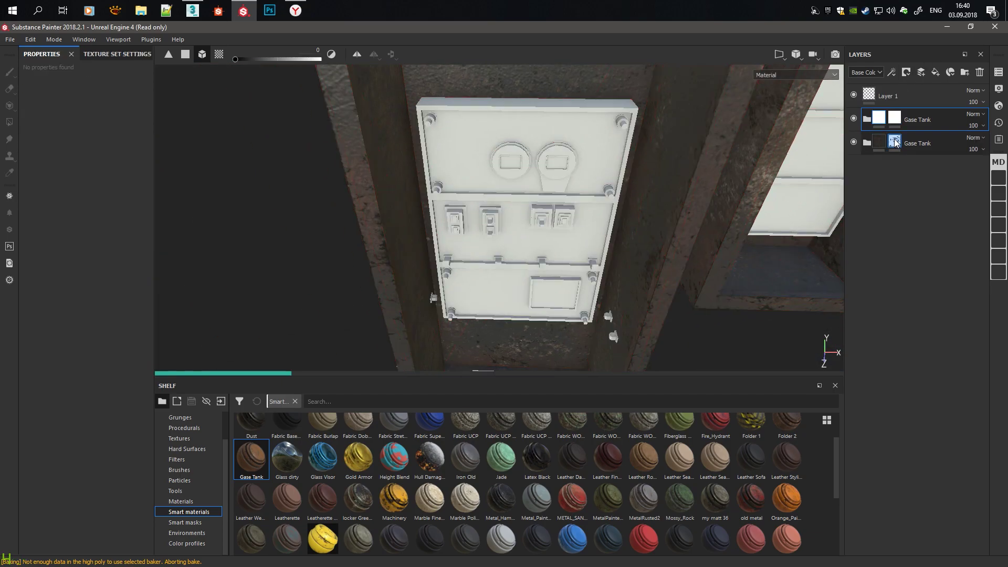
left_click(865, 143)
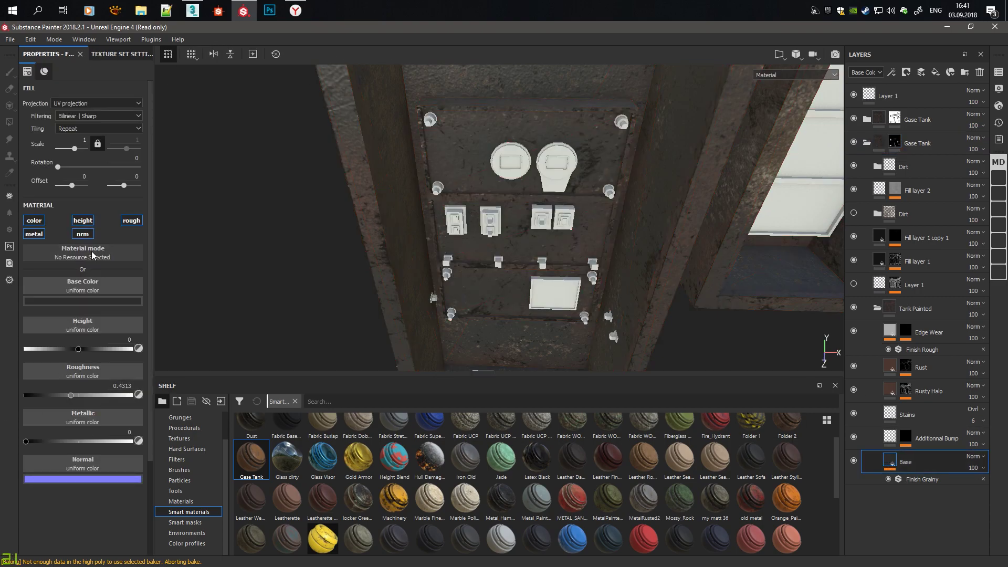
left_click(83, 300)
left_click_drag(182, 371, 184, 403)
left_click_drag(490, 259, 370, 223, "alt")
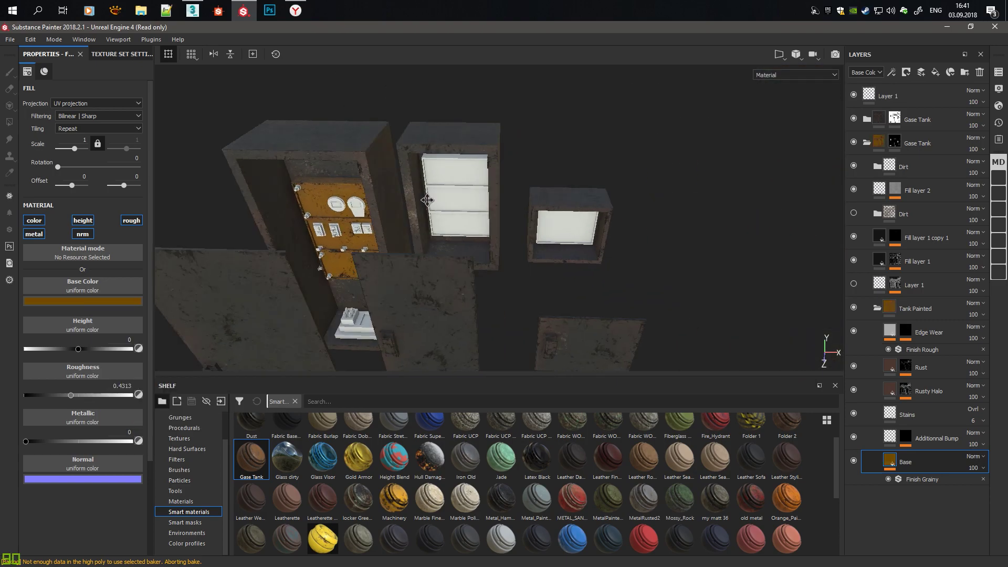
left_click(895, 141)
Step: Add the MetalRusted2 smart material as a hidden layer
key("4")
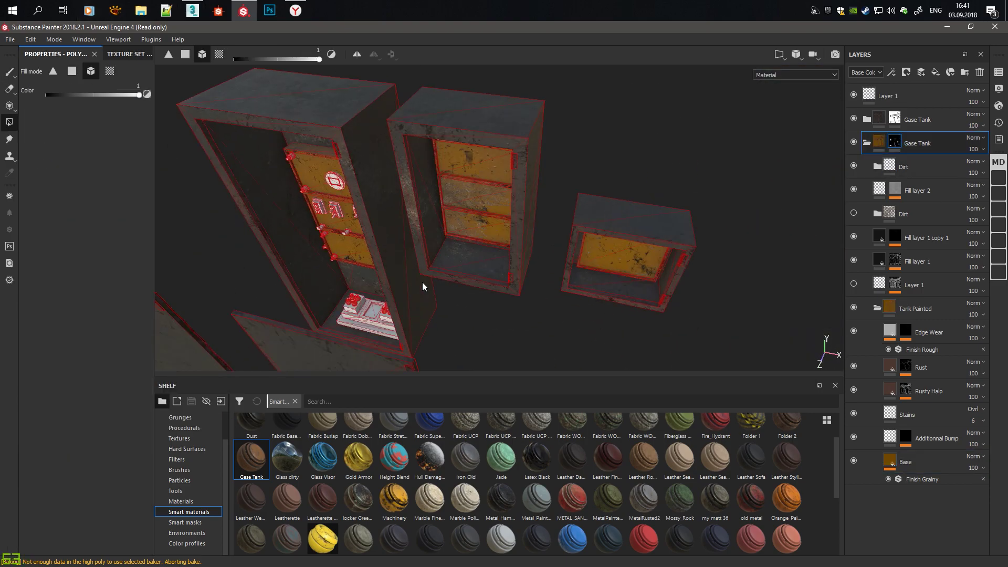
mouse_move(423, 286)
left_mouse_down("alt")
mouse_move(391, 220)
mouse_move(505, 187)
mouse_move(493, 218)
mouse_move(588, 232)
mouse_move(386, 225)
mouse_move(399, 220)
left_mouse_up("alt")
left_click(867, 142)
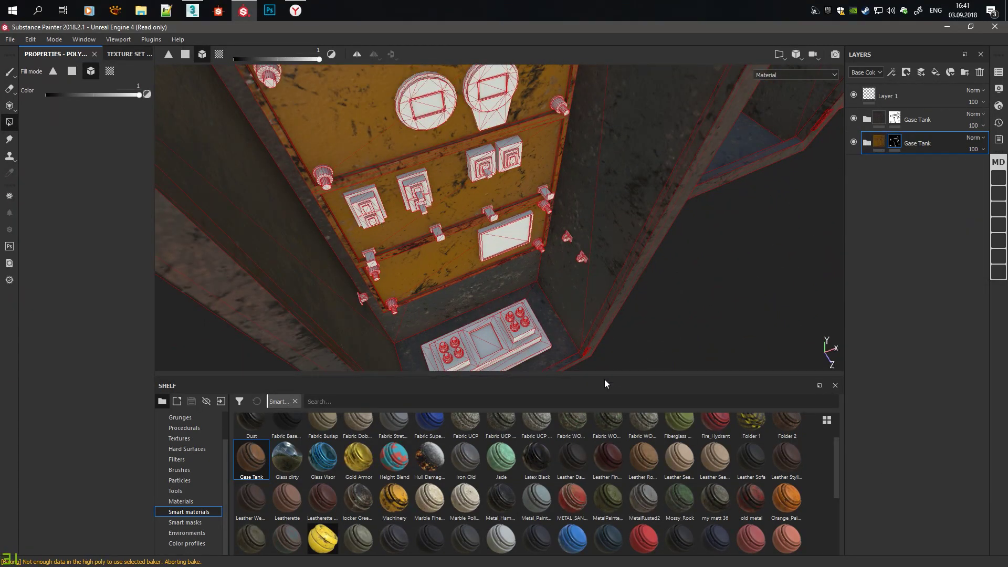
left_click_drag(633, 500, 892, 358)
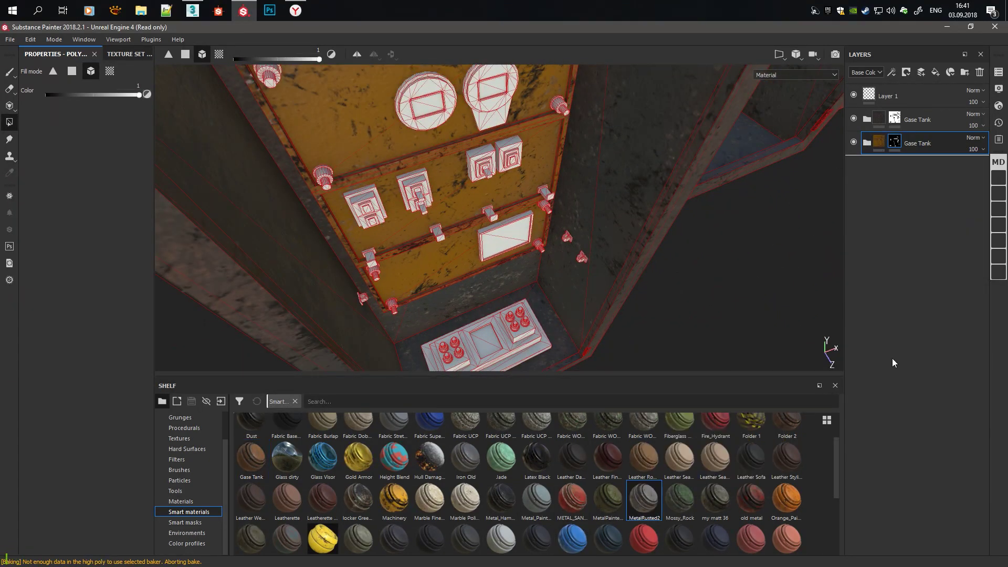
left_click(854, 166)
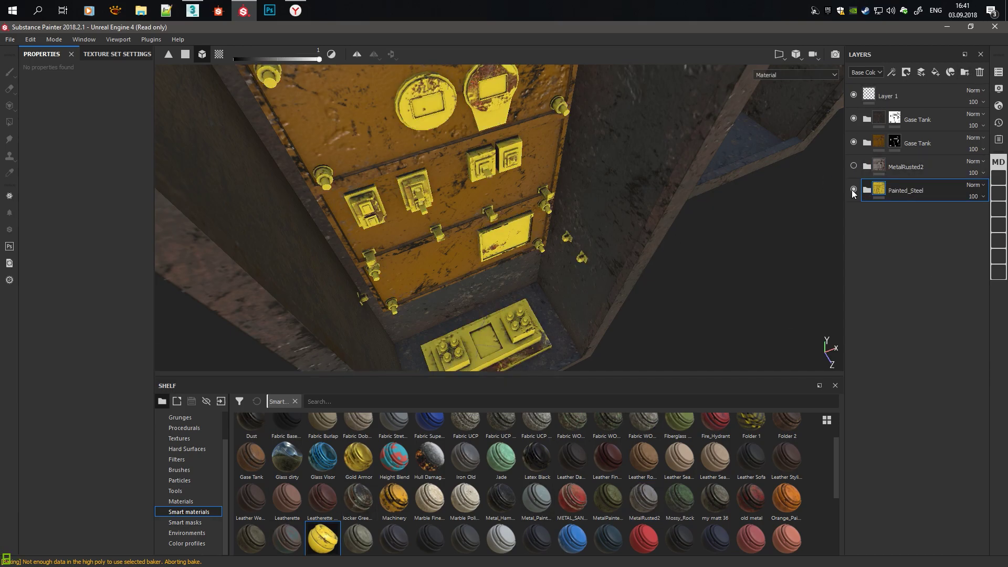
Step: Try and delete a Painted Metal layer, then add METAL_SANDY_DIRT instead
scroll(286, 508, "down", 3)
left_click_drag(260, 427, 886, 359)
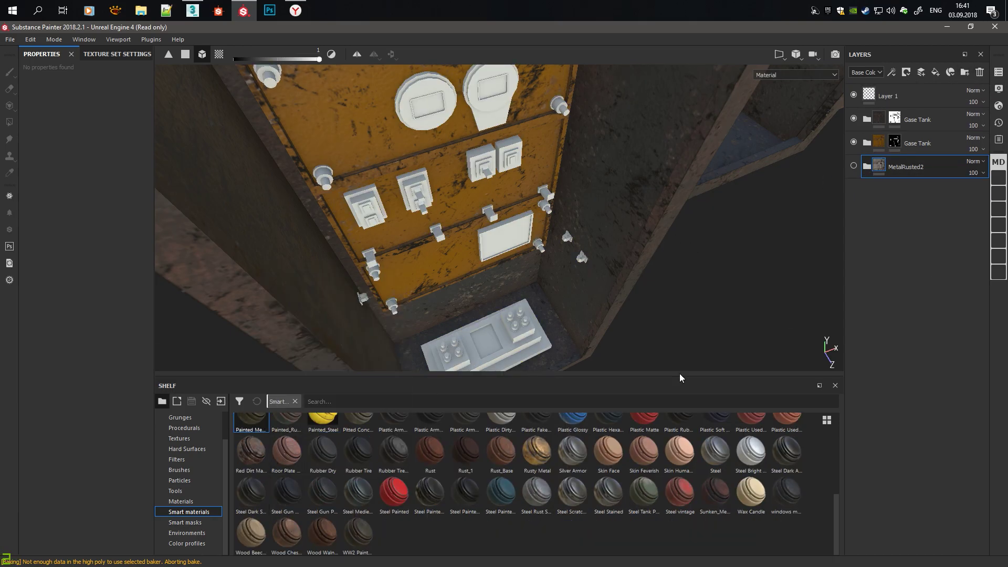
left_click(978, 73)
scroll(789, 444, "up", 2)
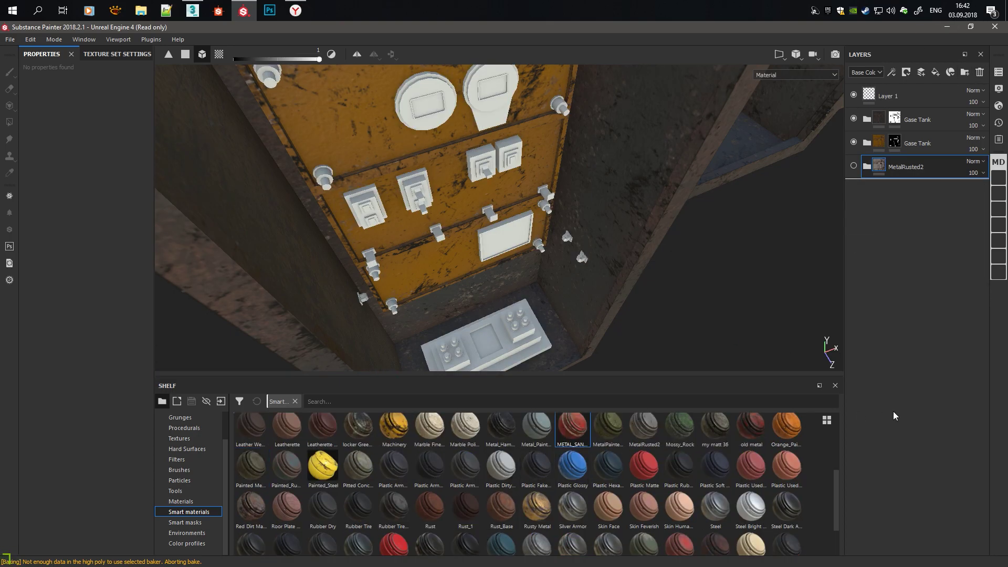
left_click_drag(894, 412, 885, 428)
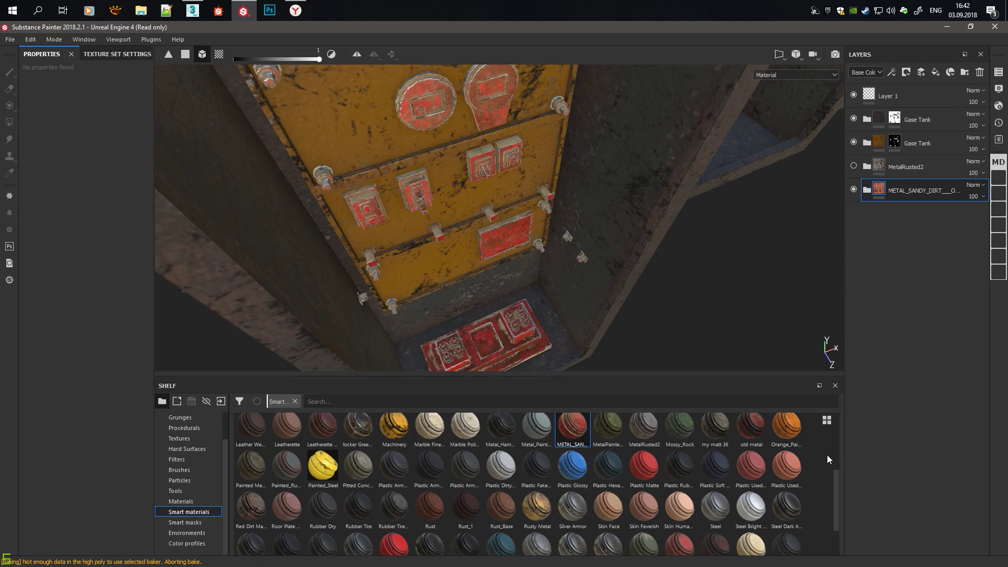
Step: Give METAL_SANDY_DIRT a white mask and UV-chunk fill the box's raised block
right_click(905, 185)
left_click(924, 202)
key("4")
scroll(514, 259, "up", 3)
left_click_drag(515, 259, 387, 265, "alt")
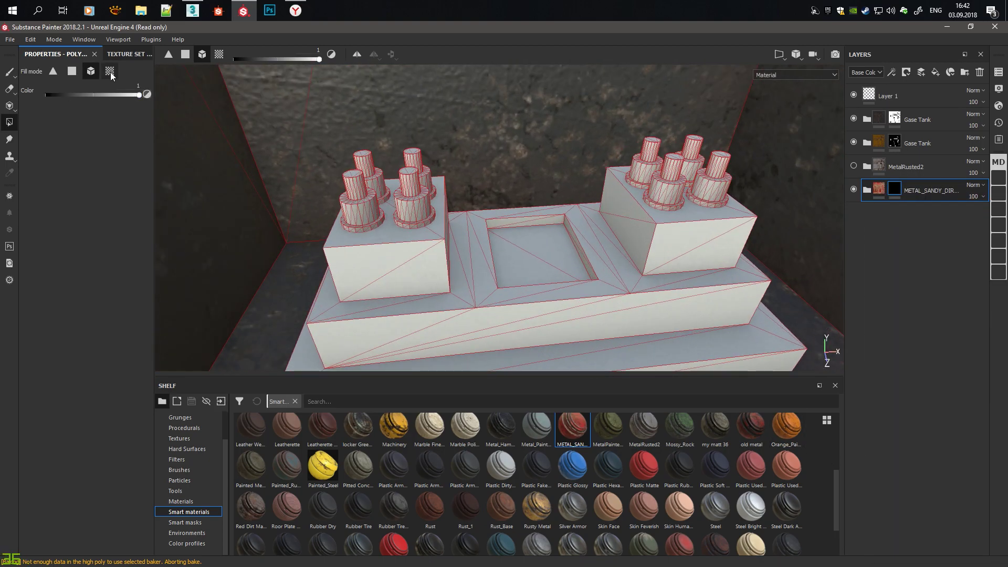
left_click(110, 71)
left_click(400, 267)
Step: Orbit around the electrical box to check the red blocks from top and front
mouse_move(474, 251)
left_mouse_down("alt")
mouse_move(338, 240)
mouse_move(529, 237)
mouse_move(529, 191)
mouse_move(572, 166)
mouse_move(588, 209)
mouse_move(542, 273)
mouse_move(702, 225)
mouse_move(503, 219)
left_mouse_up("alt")
scroll(502, 219, "up", 5)
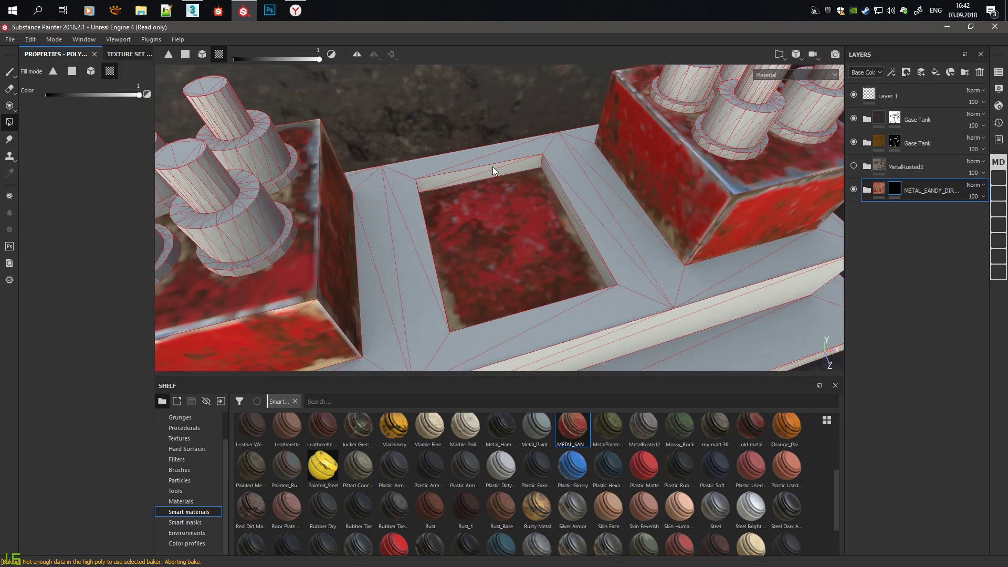
mouse_move(493, 166)
left_mouse_down("alt")
mouse_move(451, 272)
mouse_move(461, 207)
left_mouse_up("alt")
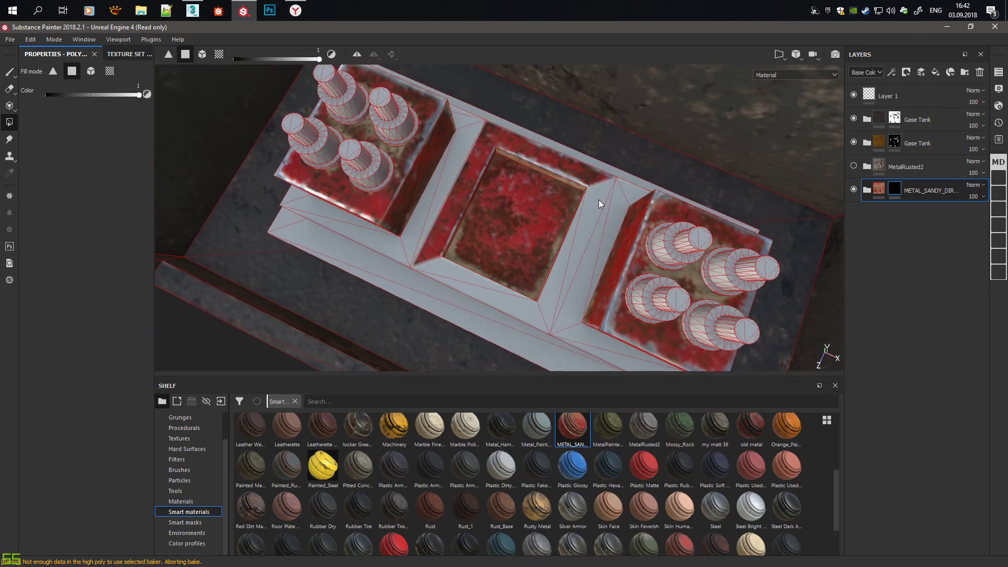
mouse_move(513, 304)
left_mouse_down("alt")
mouse_move(461, 241)
mouse_move(522, 207)
mouse_move(472, 215)
mouse_move(456, 117)
mouse_move(339, 201)
mouse_move(429, 119)
mouse_move(471, 103)
left_mouse_up("alt")
scroll(422, 226, "up", 2)
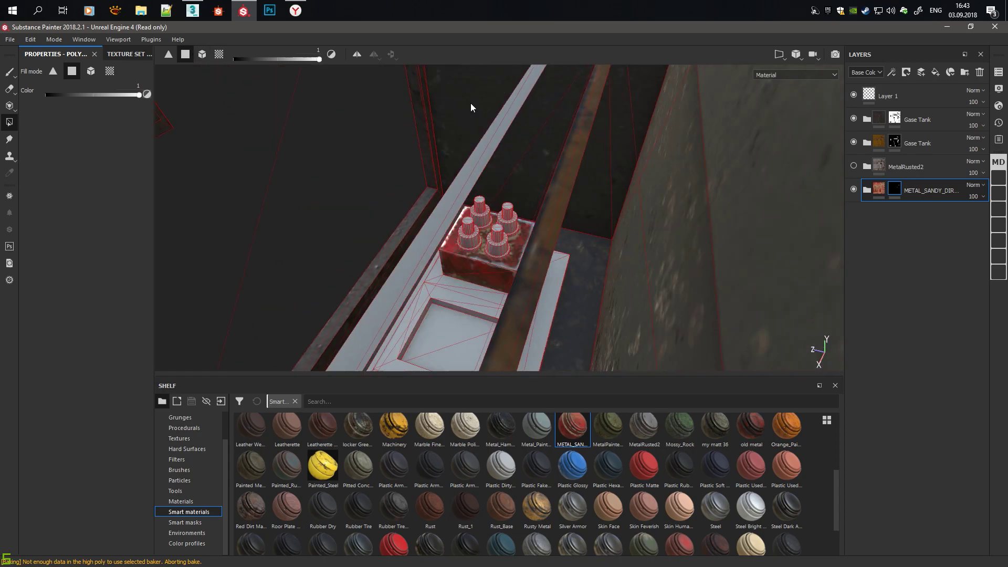
scroll(547, 225, "up", 5)
scroll(547, 224, "down", 5)
left_click_drag(547, 225, 582, 269, "alt")
scroll(582, 269, "down", 5)
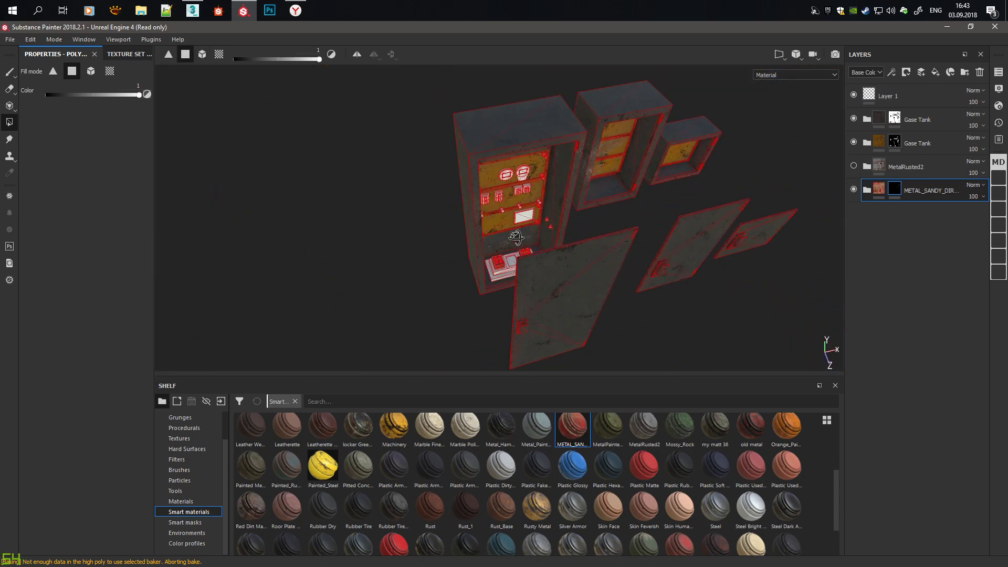
scroll(493, 266, "up", 4)
scroll(704, 440, "up", 2)
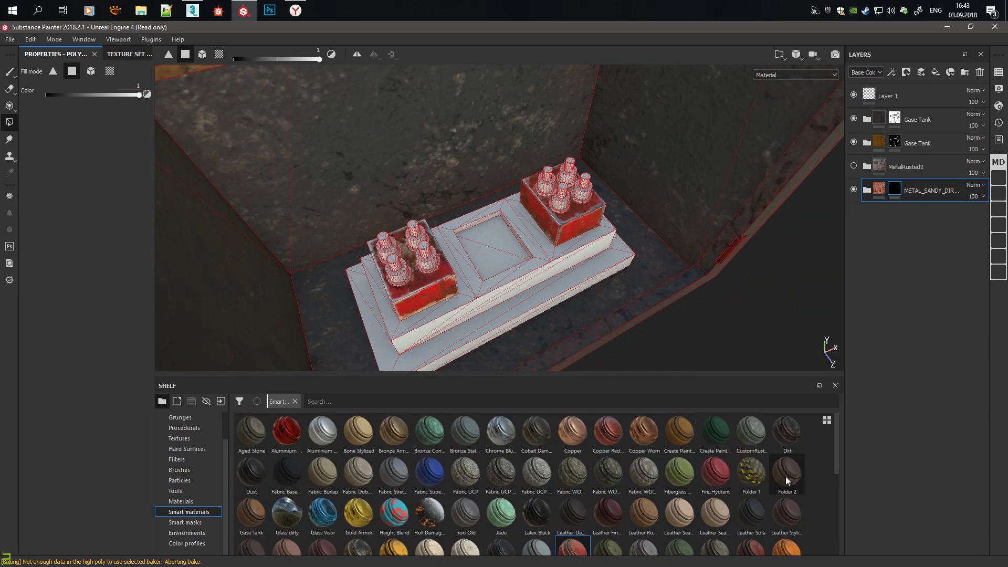
Step: Add a concrete material fill layer and make it show on the box base
left_click(181, 502)
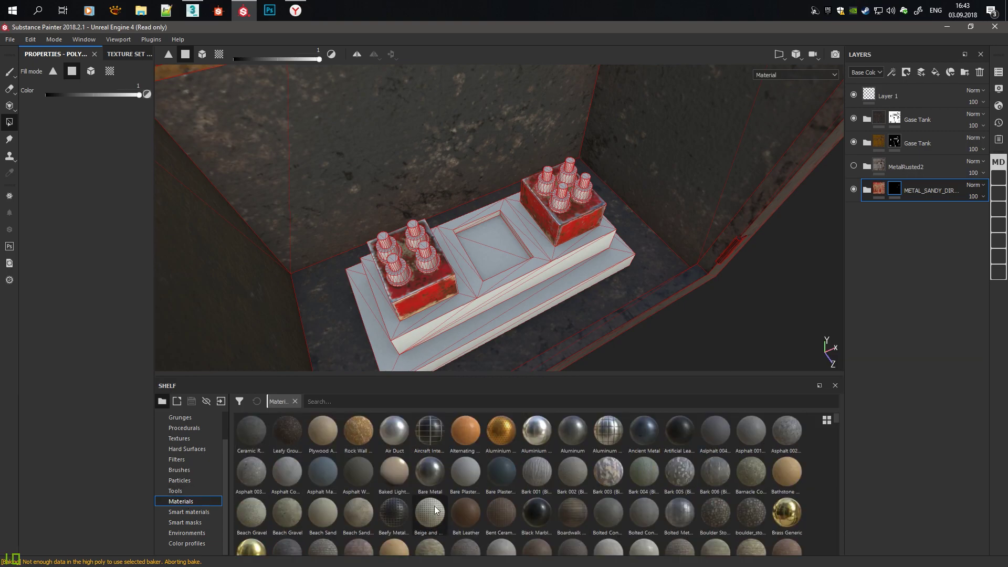
scroll(434, 506, "down", 3)
scroll(434, 506, "down", 2)
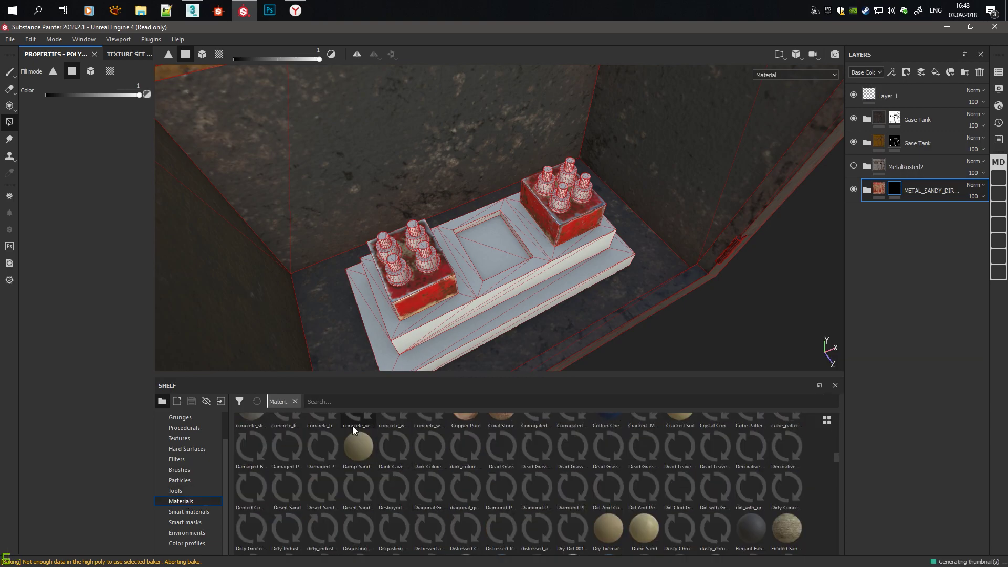
scroll(352, 426, "up", 3)
mouse_move(394, 454)
left_mouse_down()
mouse_move(826, 278)
mouse_move(872, 221)
left_mouse_up()
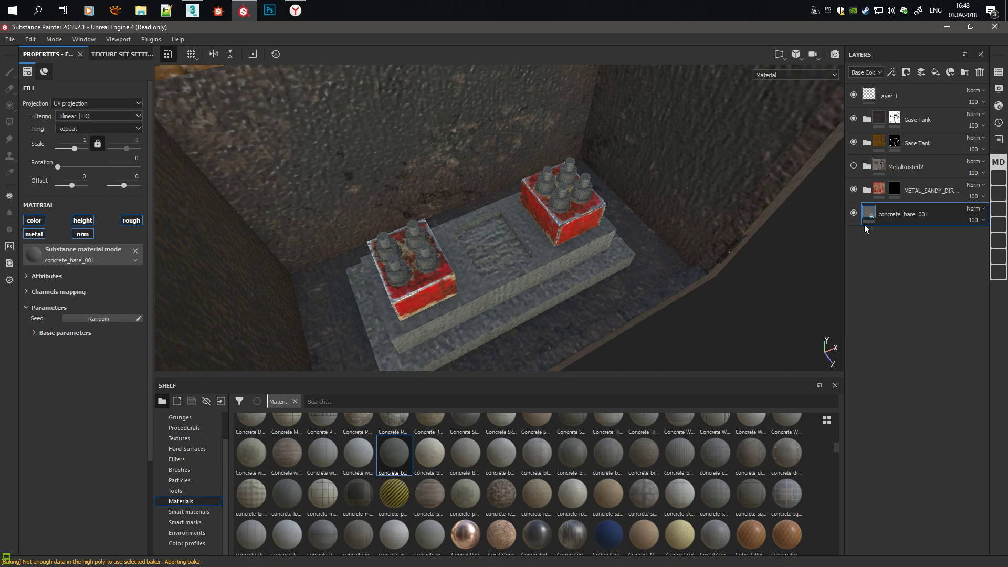
right_click(871, 225)
left_click(462, 266)
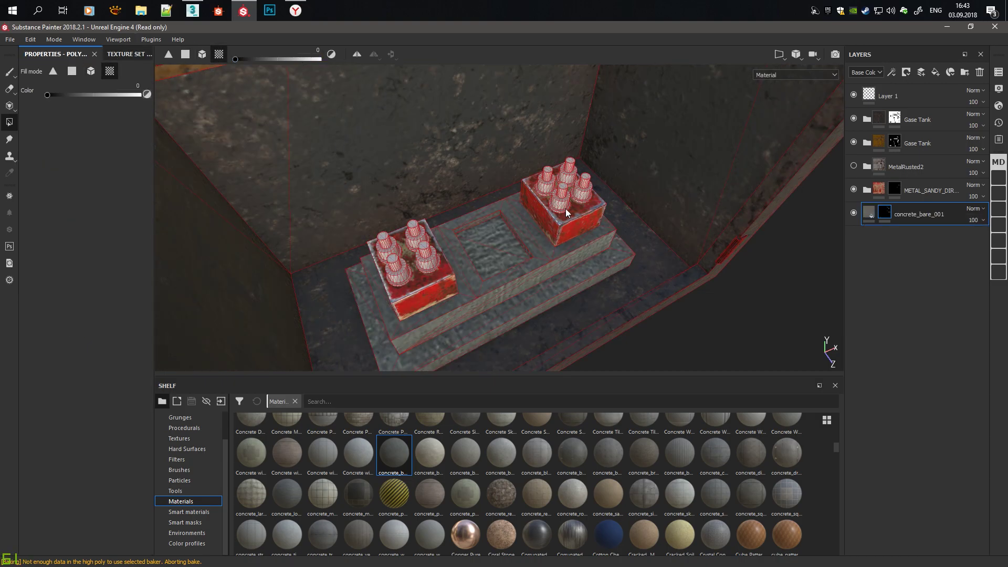
Step: Orbit and zoom around the box to check the concrete beside the red block
left_click_drag(567, 212, 365, 204, "alt")
left_click_drag(511, 166, 554, 182, "alt")
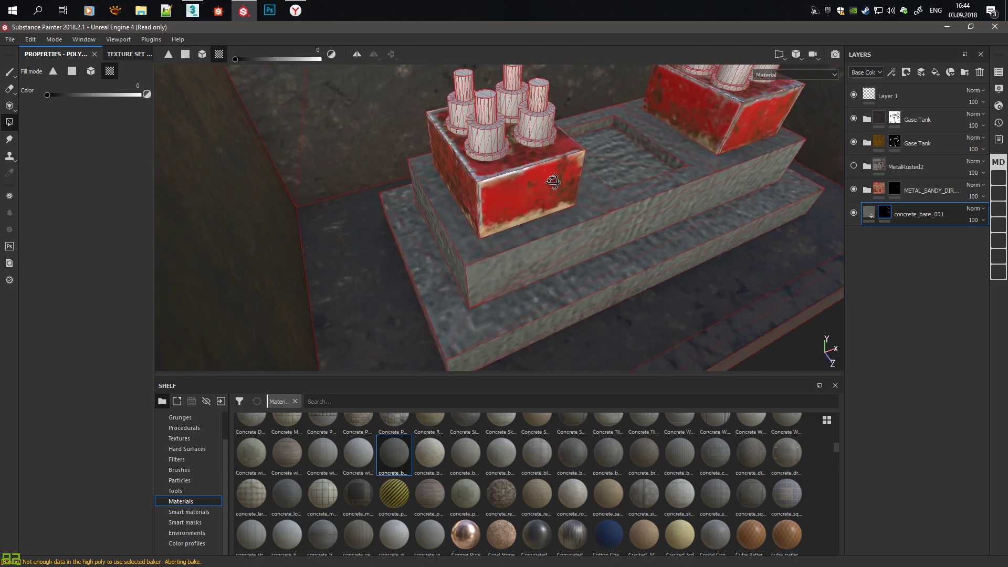
mouse_move(558, 136)
left_mouse_down("alt")
mouse_move(536, 203)
mouse_move(263, 161)
left_mouse_up("alt")
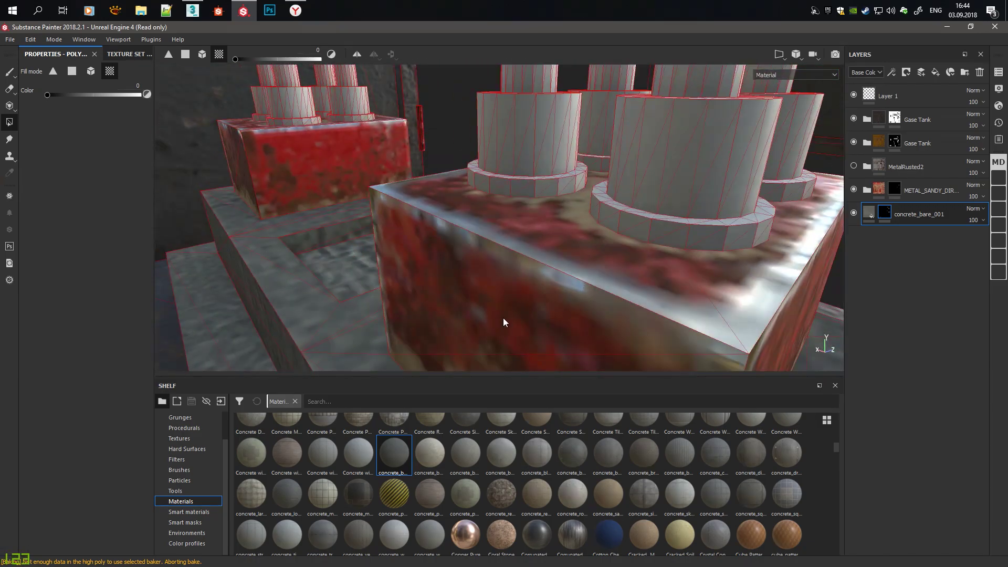
mouse_move(503, 322)
left_mouse_down("alt")
mouse_move(410, 191)
mouse_move(571, 252)
mouse_move(598, 286)
left_mouse_up("alt")
scroll(571, 252, "down", 5)
scroll(678, 263, "up", 5)
scroll(598, 285, "up", 2)
Step: Swap the fill to concrete_bare_001 and set its tiling Scale to 5
left_click(868, 212)
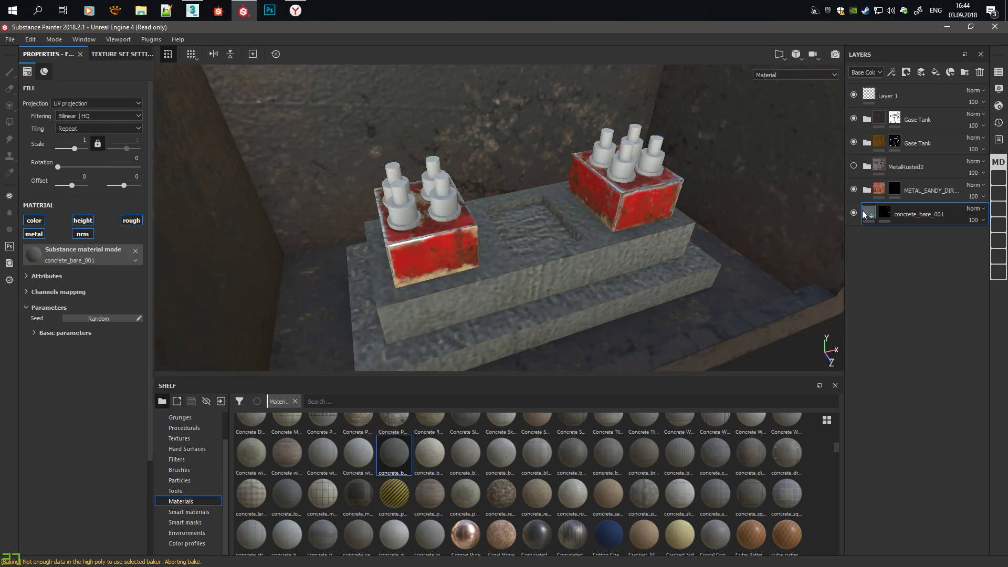
left_click(463, 449)
left_click(521, 449)
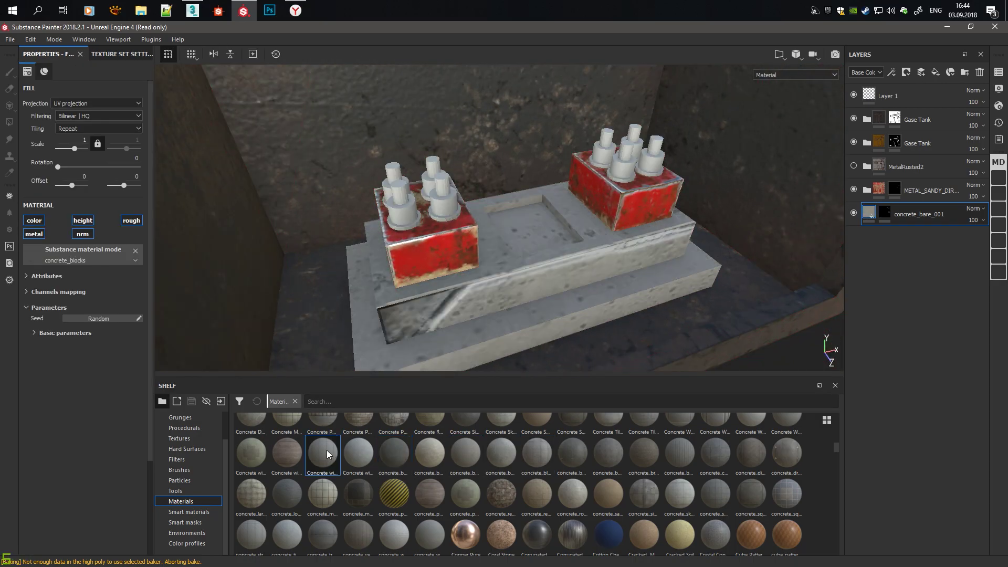
left_click(296, 455)
left_click(394, 453)
type("5")
key("Return")
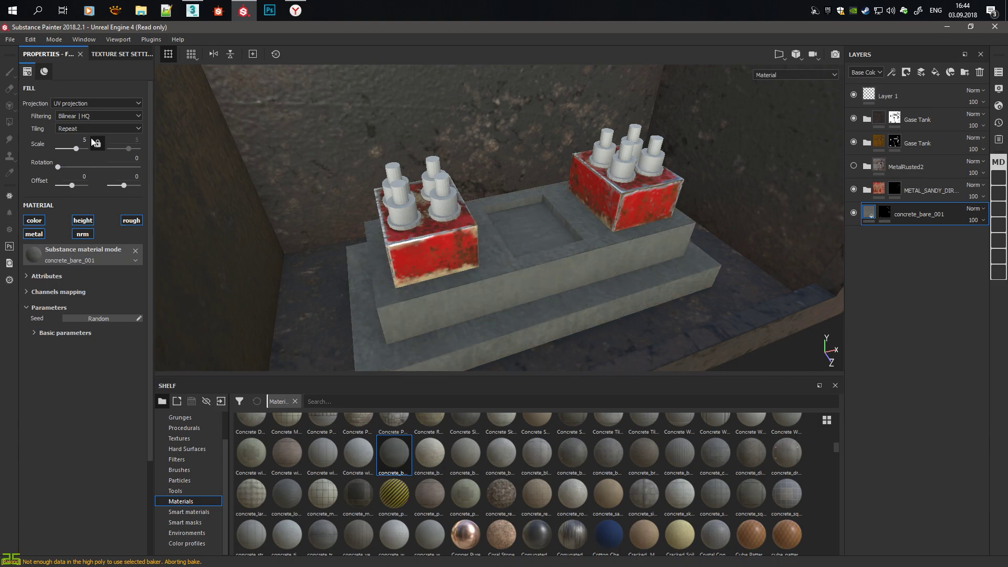
Step: Search the material shelf for 'metal'
mouse_move(384, 282)
left_mouse_down("alt")
mouse_move(479, 248)
mouse_move(241, 279)
mouse_move(445, 241)
mouse_move(601, 260)
left_mouse_up("alt")
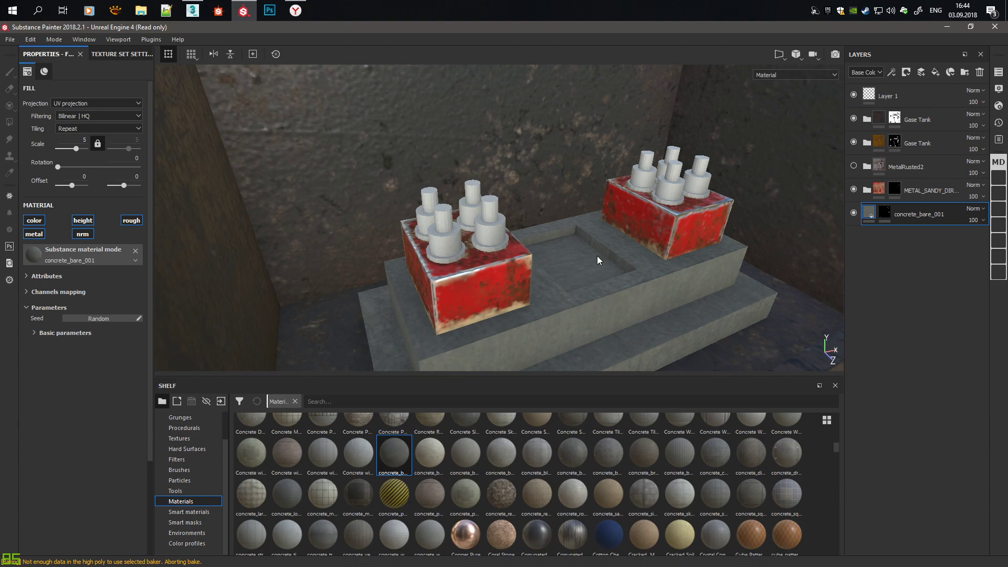
scroll(565, 480, "down", 5)
scroll(563, 477, "down", 3)
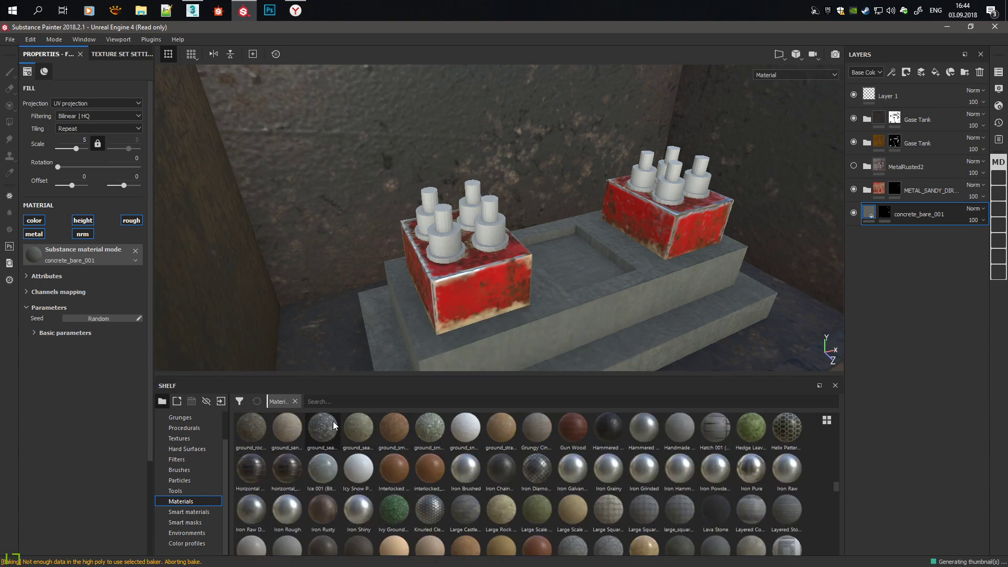
left_click(351, 401)
type("metal")
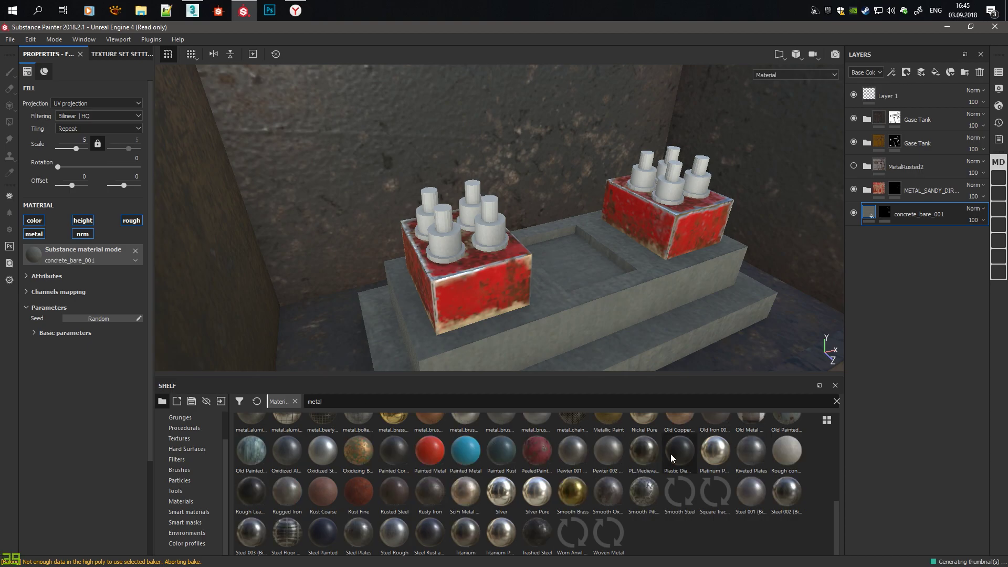
Step: Add a Pewter 001 fill layer with a black mask
left_click(584, 452)
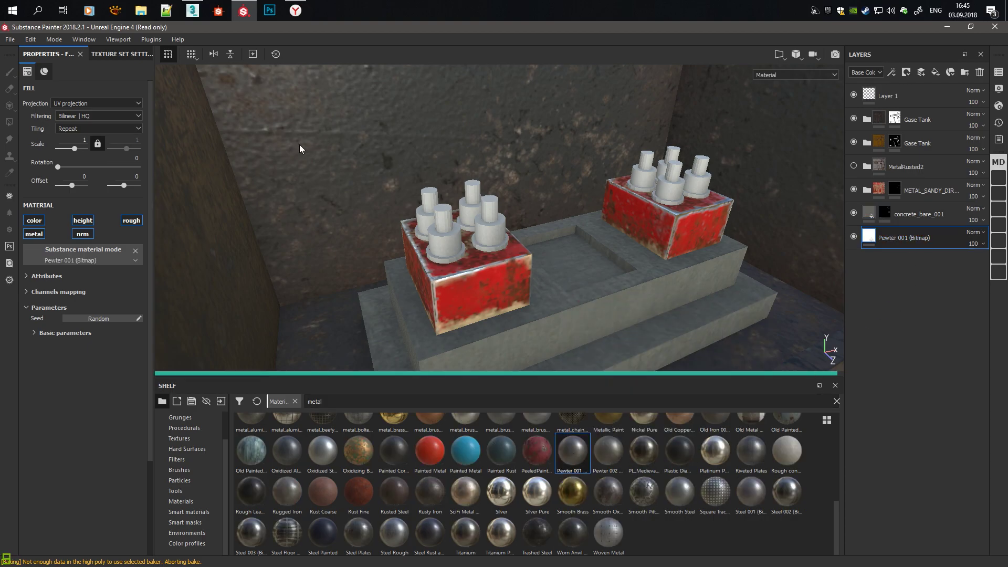
right_click(918, 239)
left_click(904, 31)
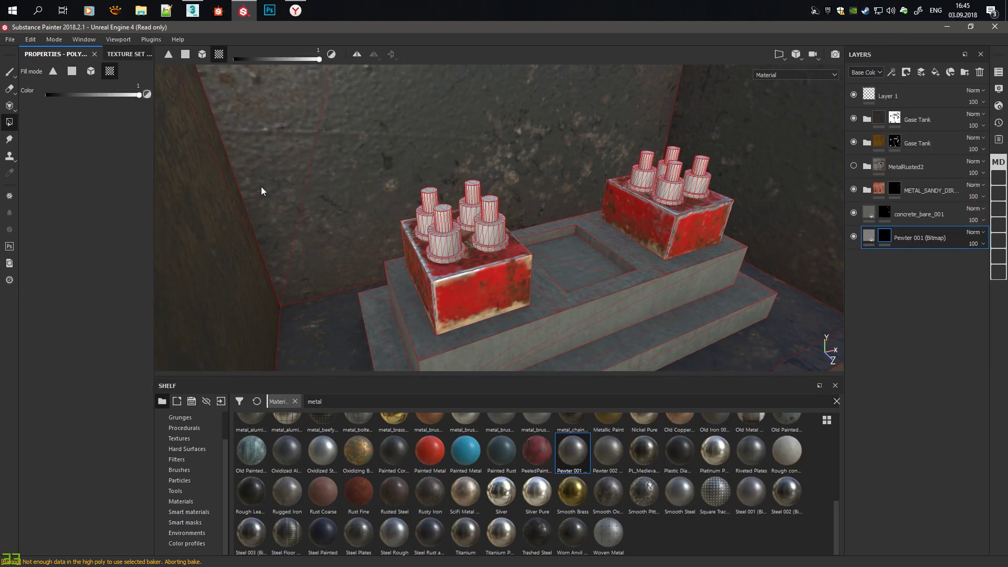
scroll(264, 192, "up", 3)
Step: In mesh Polygon Fill mode, give the fuse cylinders on both red blocks pewter
mouse_move(273, 192)
left_mouse_down("alt")
mouse_move(411, 192)
mouse_move(586, 169)
left_mouse_up("alt")
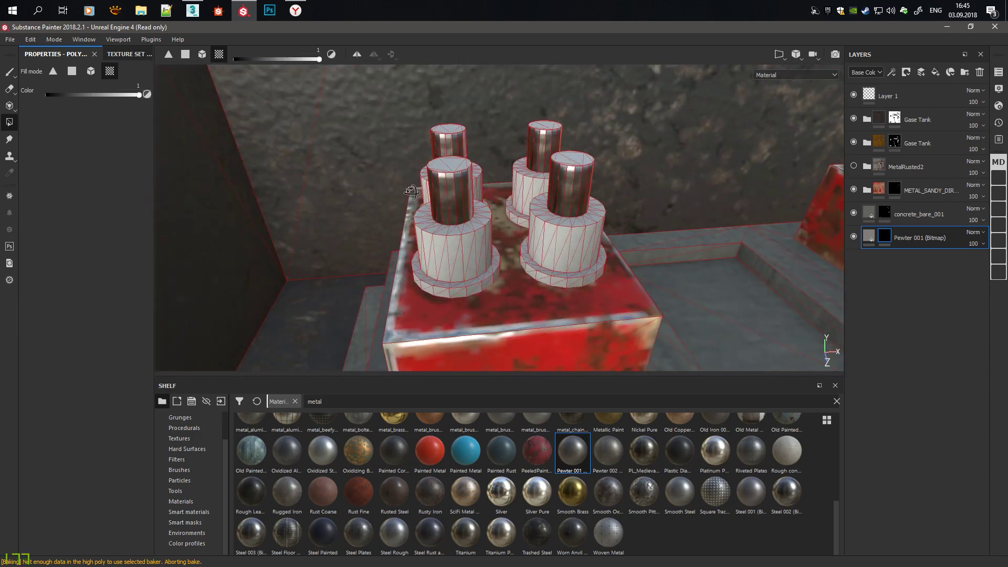
mouse_move(588, 287)
left_mouse_down("alt")
mouse_move(499, 226)
mouse_move(546, 225)
mouse_move(345, 322)
mouse_move(424, 282)
left_mouse_up("alt")
scroll(551, 263, "down", 3)
scroll(491, 220, "up", 4)
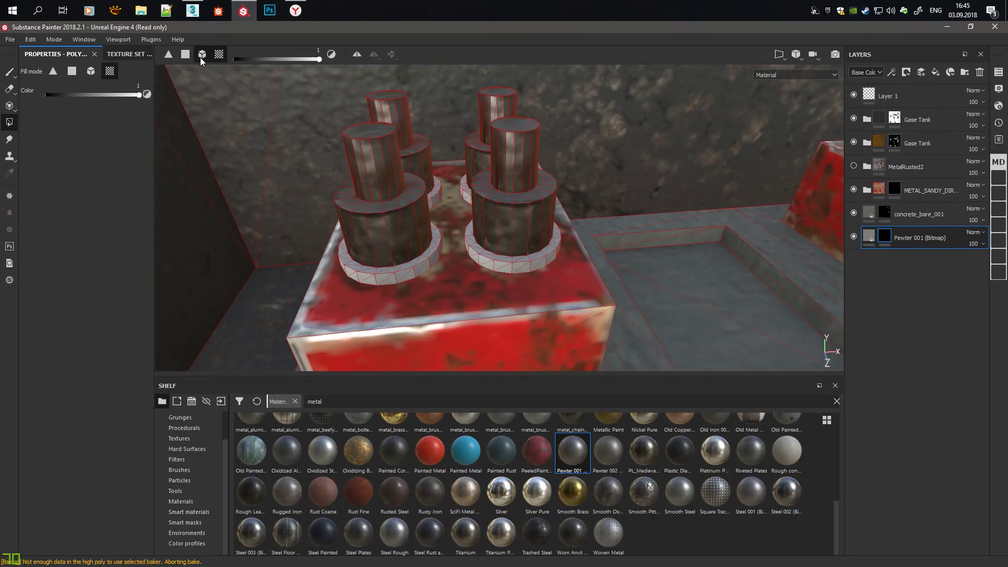
left_click(201, 55)
left_click_drag(325, 183, 471, 283, "alt")
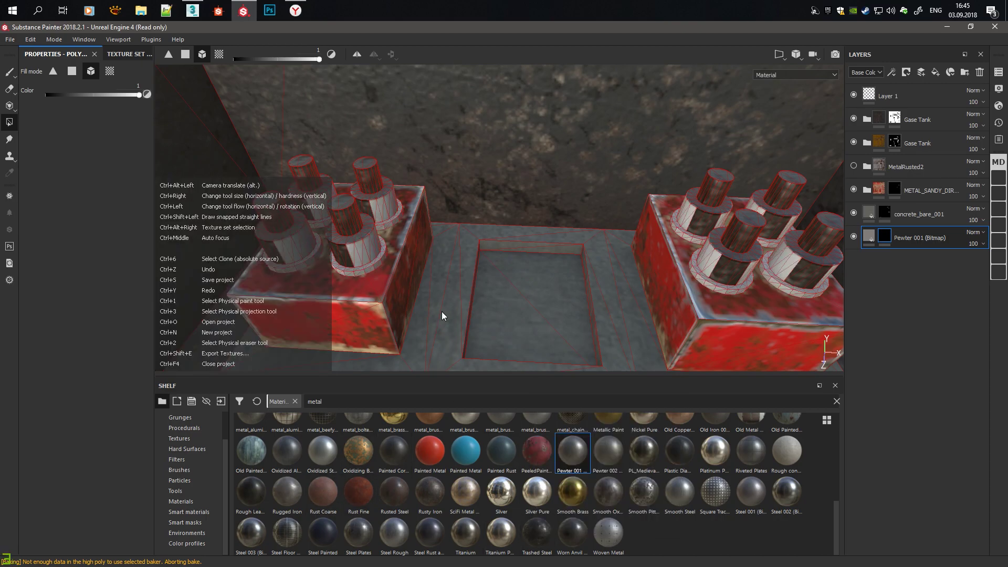
left_click_drag(358, 245, 368, 226, "alt")
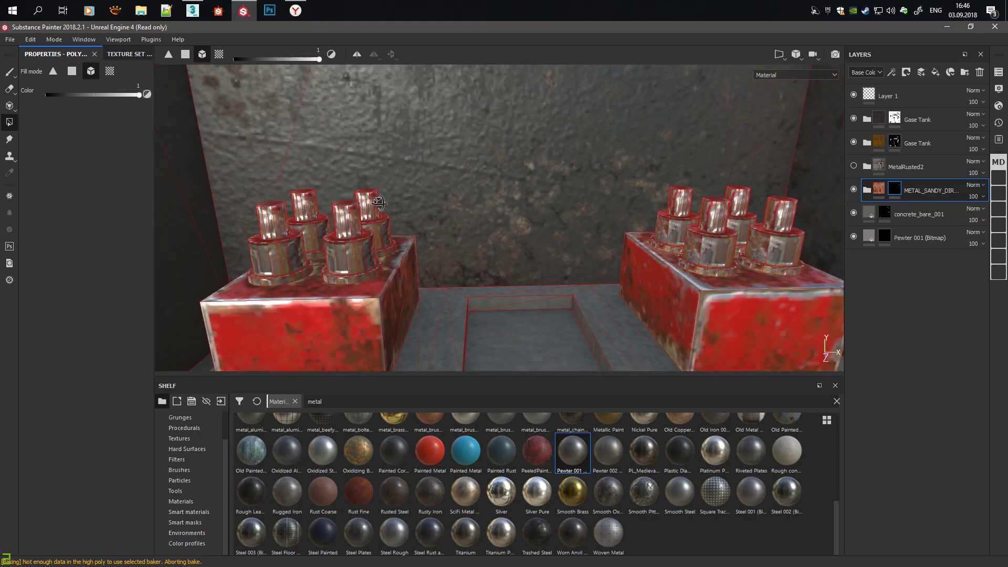
Step: Add a Rough Lead Advanced fill layer with a black mask
left_click_drag(248, 483, 906, 362)
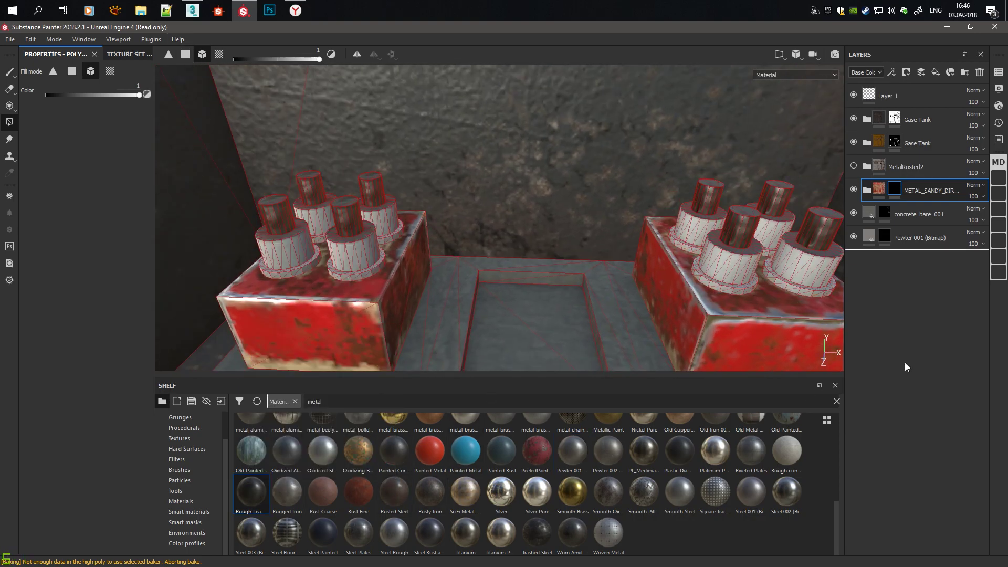
right_click(918, 371)
left_click(901, 56)
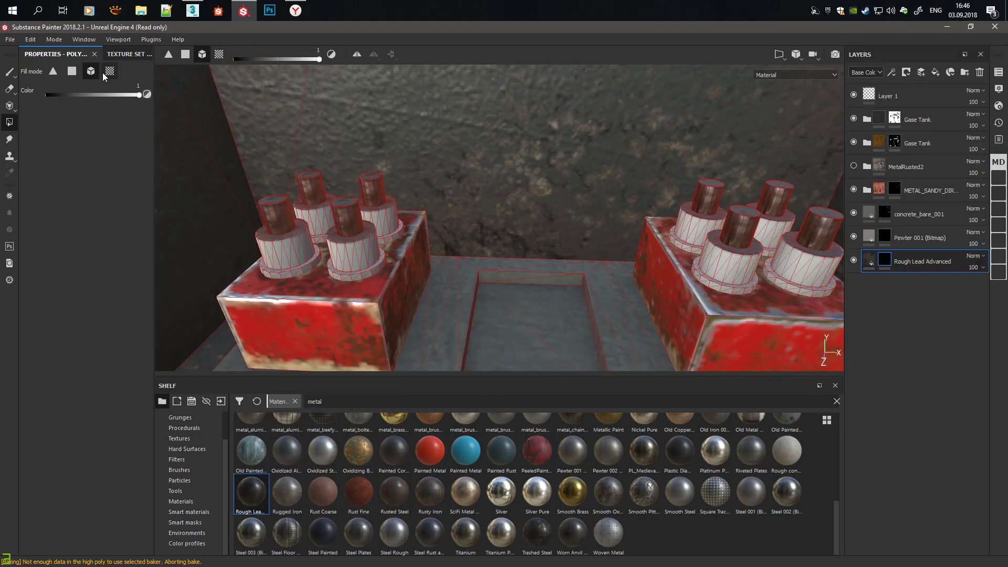
left_click(872, 268)
key("f")
key("4")
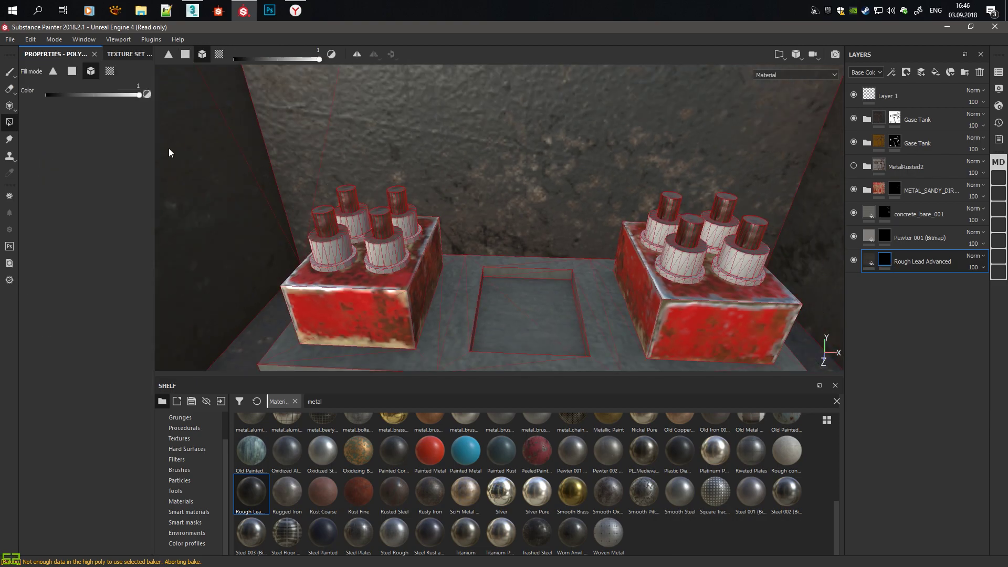
mouse_move(382, 251)
left_mouse_down("alt")
mouse_move(337, 241)
mouse_move(544, 201)
mouse_move(685, 235)
mouse_move(556, 204)
mouse_move(491, 238)
left_mouse_up("alt")
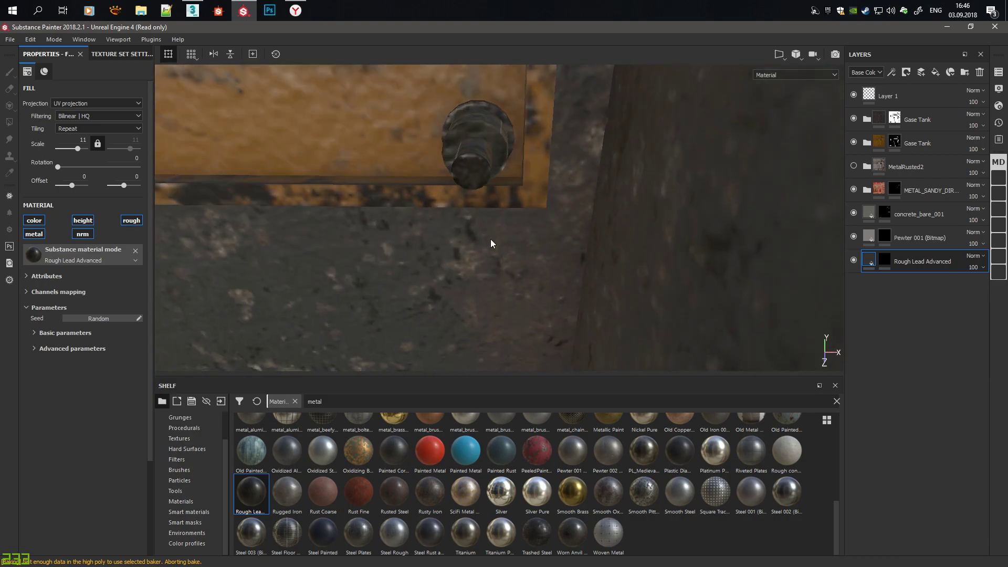
middle_click_drag(491, 239, 553, 303, "alt")
Step: In UV chunk mode, fill the cylinders' wider lower sections with rough lead
left_click(882, 238)
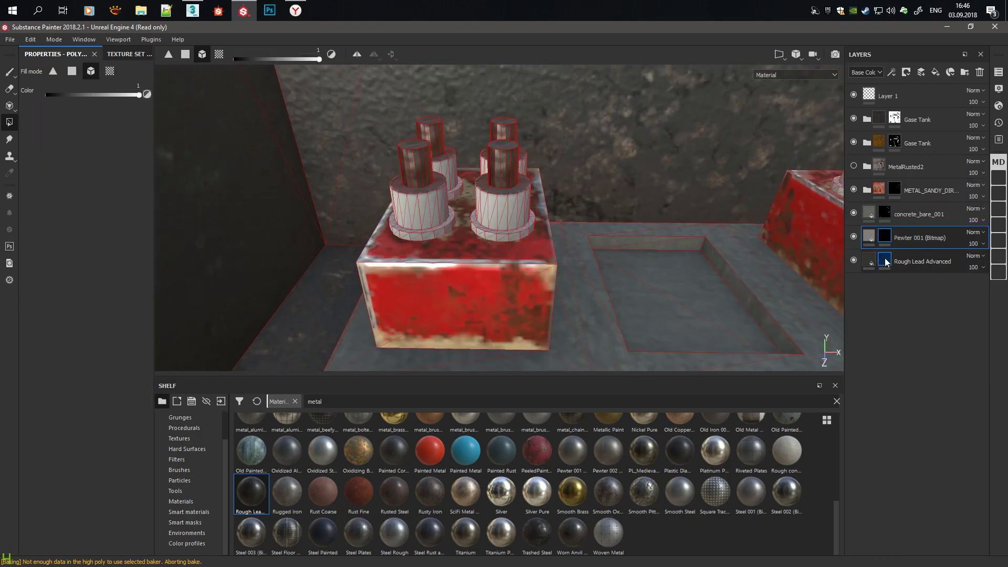
scroll(426, 222, "up", 3)
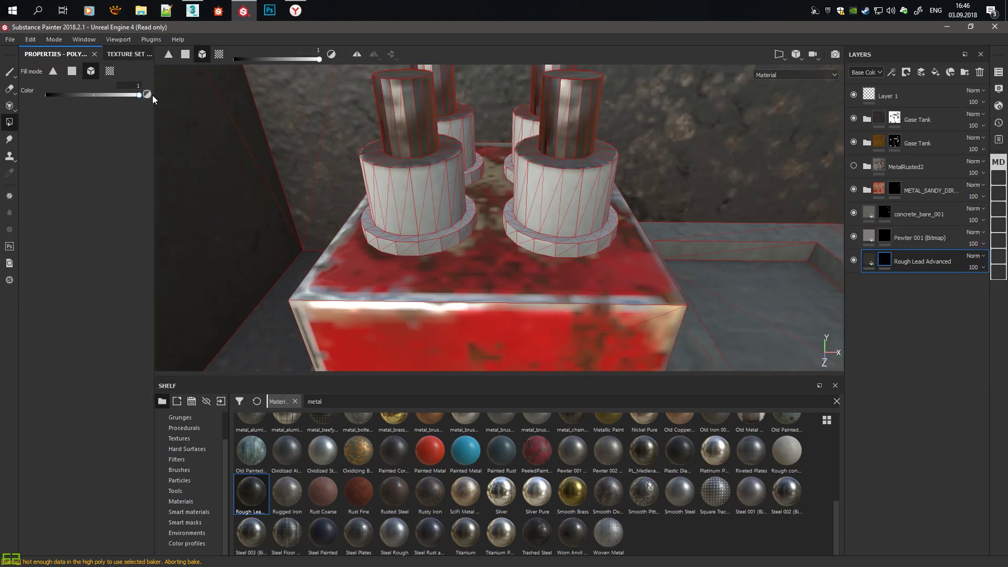
scroll(240, 163, "down", 4)
left_click(889, 268)
left_click(887, 264)
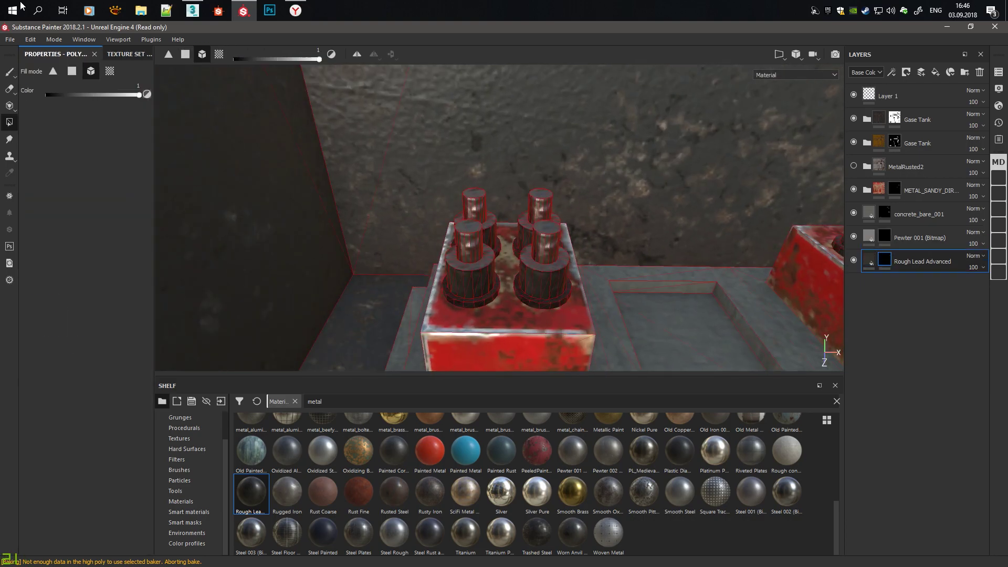
left_click(109, 77)
left_click_drag(525, 236, 544, 208, "alt")
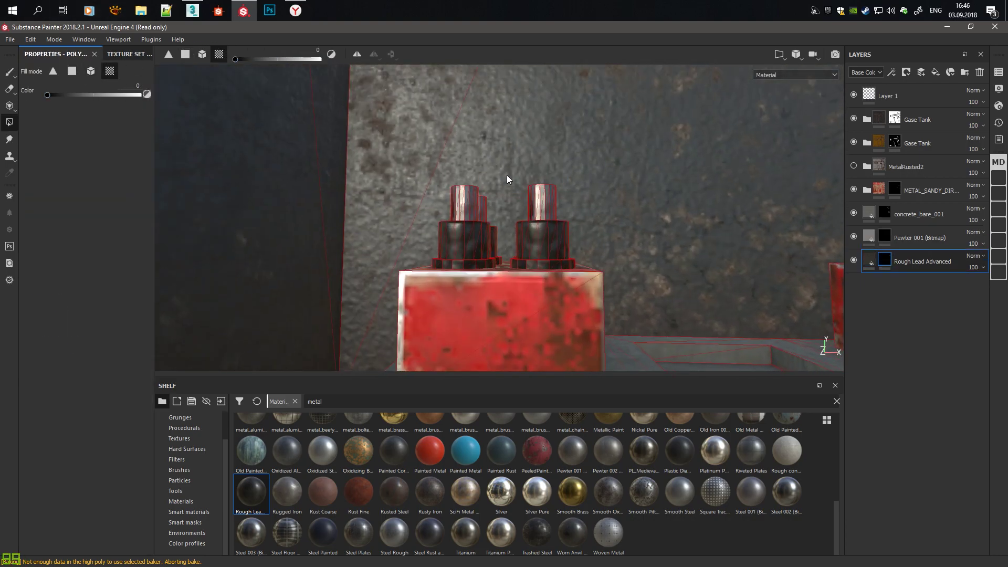
mouse_move(508, 176)
left_mouse_down("alt")
mouse_move(637, 184)
mouse_move(543, 199)
left_mouse_up("alt")
mouse_move(655, 237)
left_mouse_down("alt")
mouse_move(457, 207)
mouse_move(720, 205)
mouse_move(432, 203)
left_mouse_up("alt")
middle_click_drag(432, 203, 527, 242, "alt")
scroll(528, 242, "down", 5)
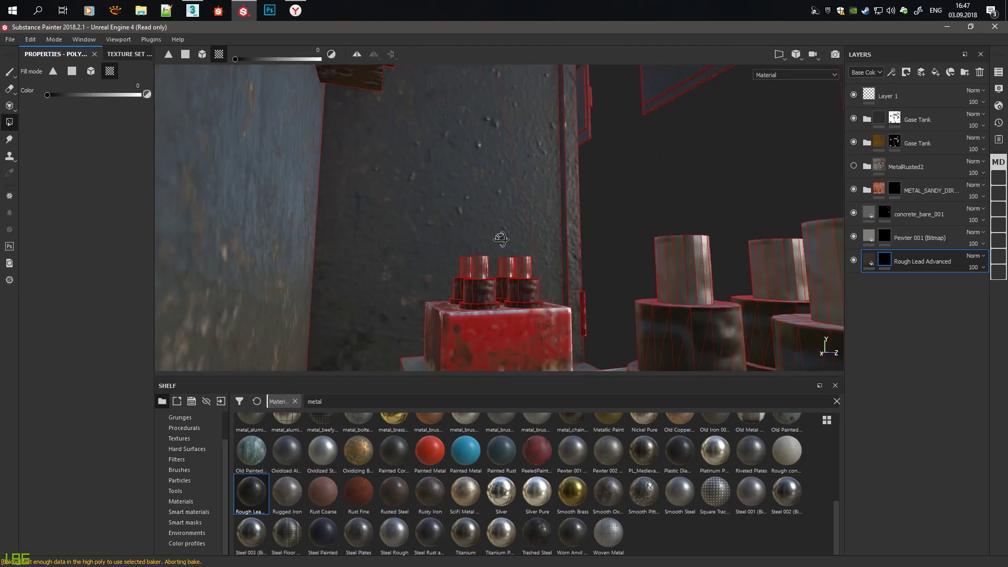
mouse_move(499, 232)
left_mouse_down("alt")
mouse_move(220, 261)
mouse_move(567, 289)
mouse_move(423, 202)
mouse_move(440, 213)
mouse_move(475, 162)
mouse_move(468, 191)
left_mouse_up("alt")
left_click(887, 213)
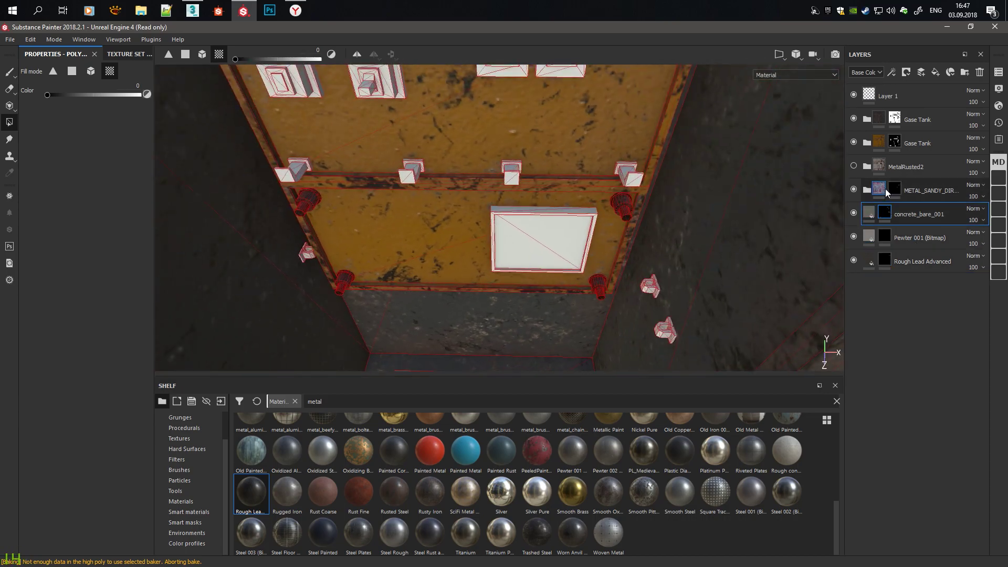
Step: Turn on the MetalRusted2 layer and give it a black mask
left_click(894, 119)
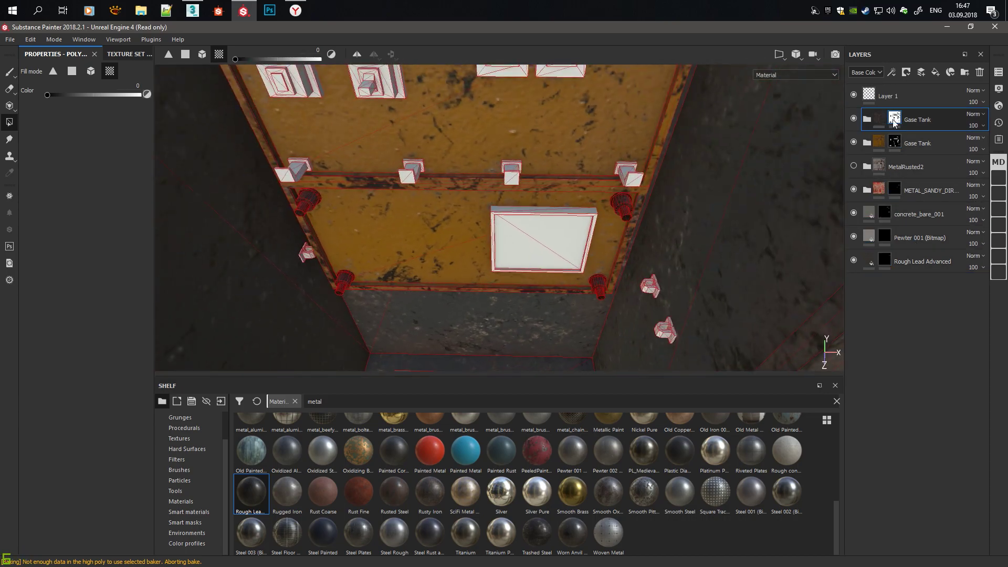
left_click(886, 171)
left_click_drag(473, 226, 547, 224, "alt")
right_click(886, 167)
left_click(913, 183)
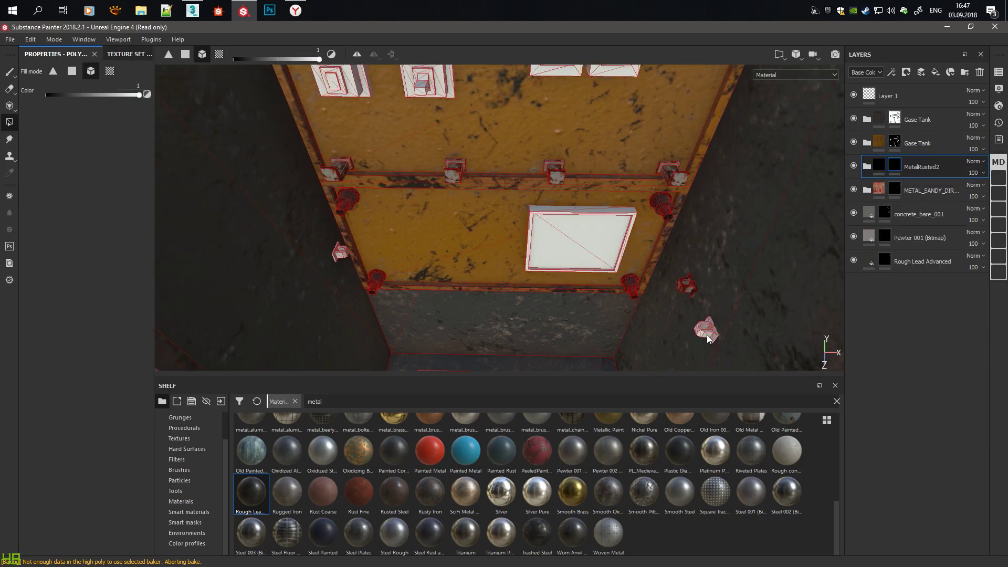
Step: Fill the door switches and a round gauge rim with rusted metal
mouse_move(340, 253)
left_mouse_down("alt")
mouse_move(409, 232)
mouse_move(500, 128)
left_mouse_up("alt")
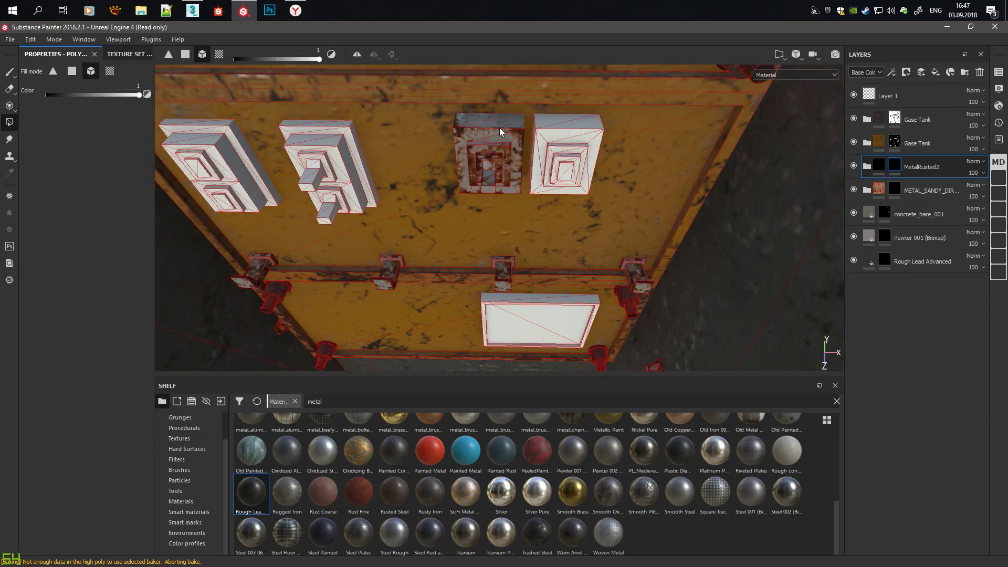
scroll(478, 156, "up", 3)
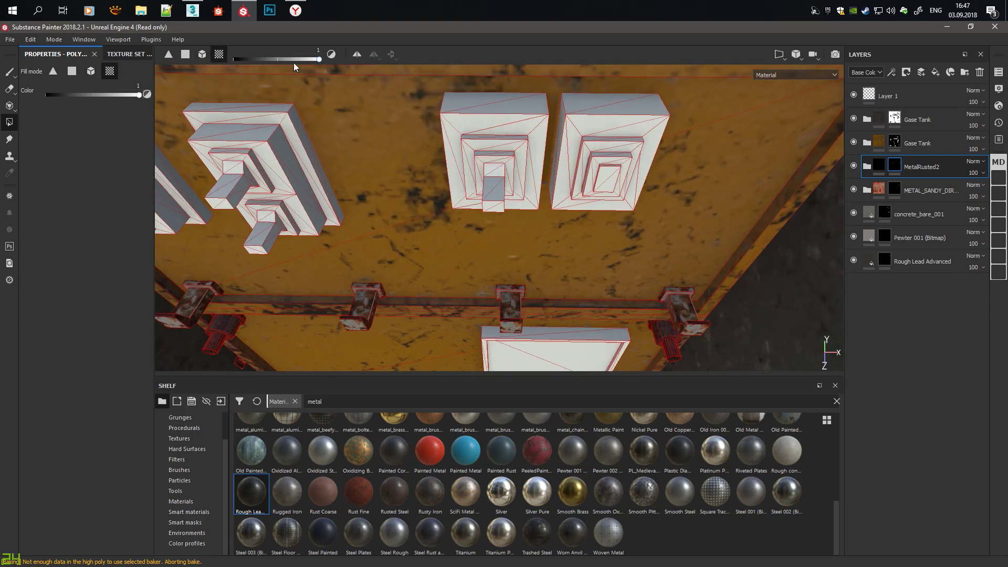
mouse_move(508, 122)
left_mouse_down("alt")
mouse_move(498, 208)
mouse_move(579, 133)
mouse_move(379, 153)
mouse_move(250, 240)
left_mouse_up("alt")
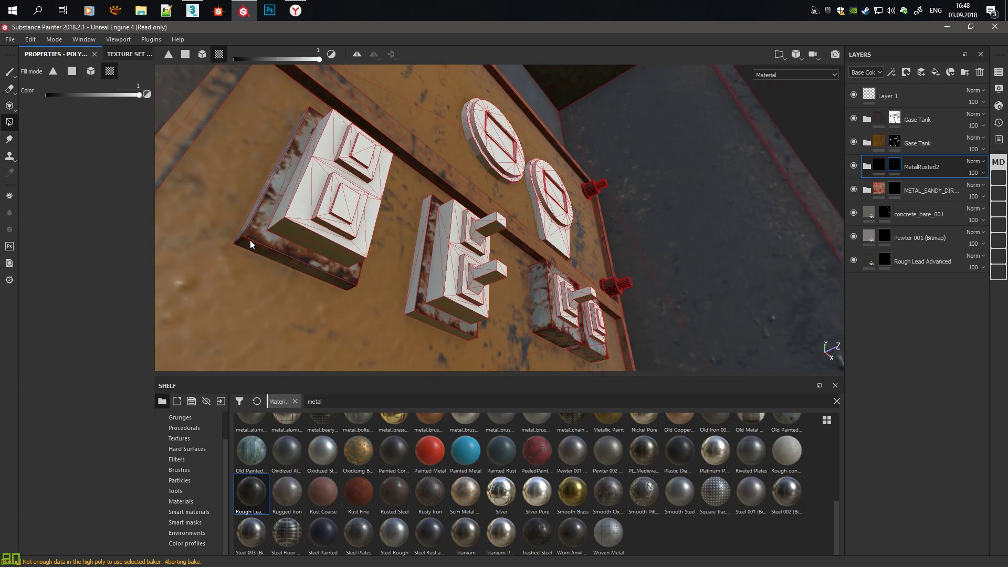
left_click_drag(417, 314, 309, 215, "alt")
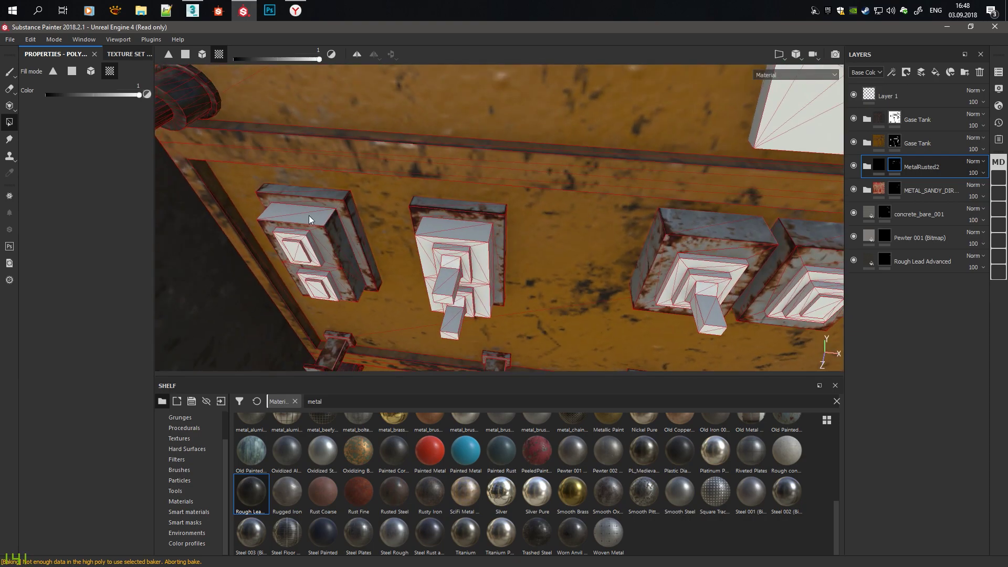
mouse_move(434, 238)
left_mouse_down("alt")
mouse_move(492, 285)
mouse_move(279, 280)
mouse_move(435, 275)
mouse_move(462, 143)
left_mouse_up("alt")
scroll(462, 140, "up", 3)
left_click_drag(513, 193, 512, 219, "alt")
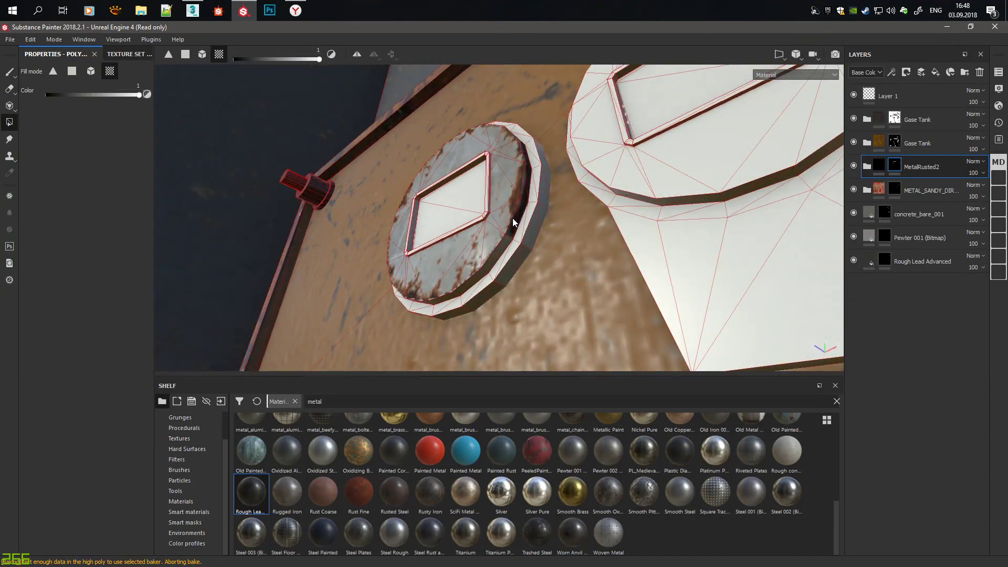
left_click_drag(491, 252, 683, 254, "alt")
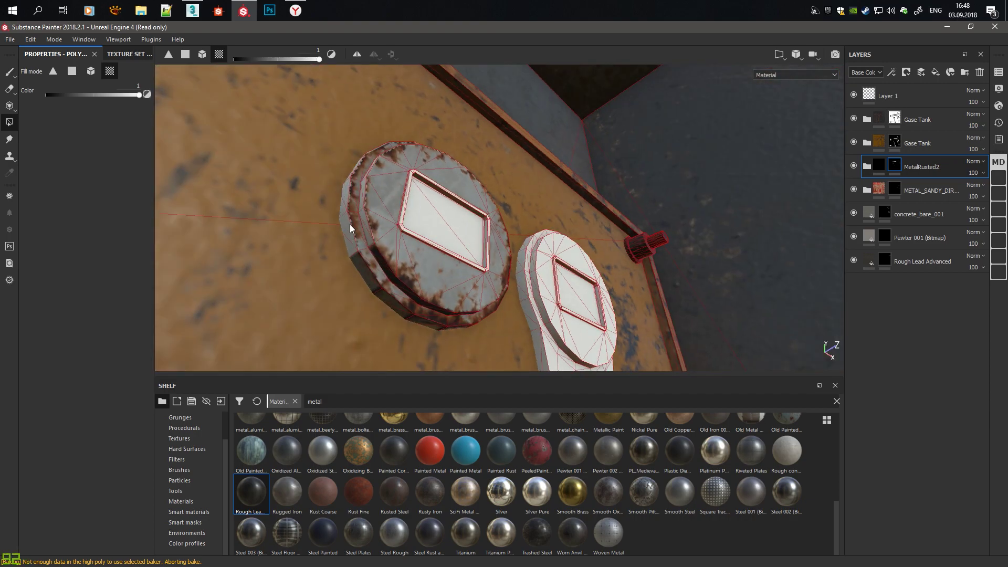
mouse_move(350, 225)
left_mouse_down("alt")
mouse_move(405, 113)
mouse_move(412, 162)
mouse_move(229, 147)
mouse_move(396, 217)
left_mouse_up("alt")
scroll(402, 220, "up", 3)
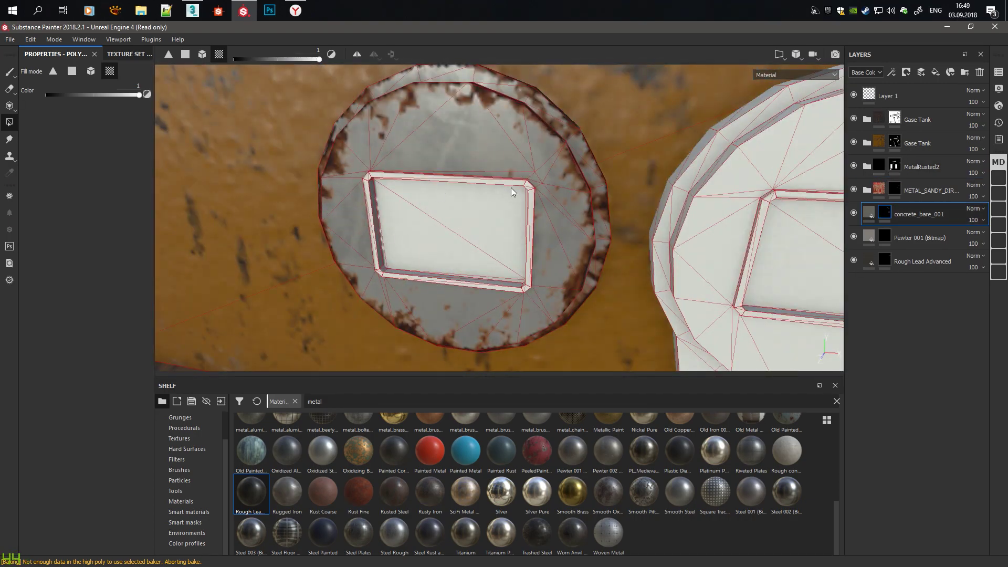
scroll(512, 188, "up", 5)
scroll(484, 203, "down", 2)
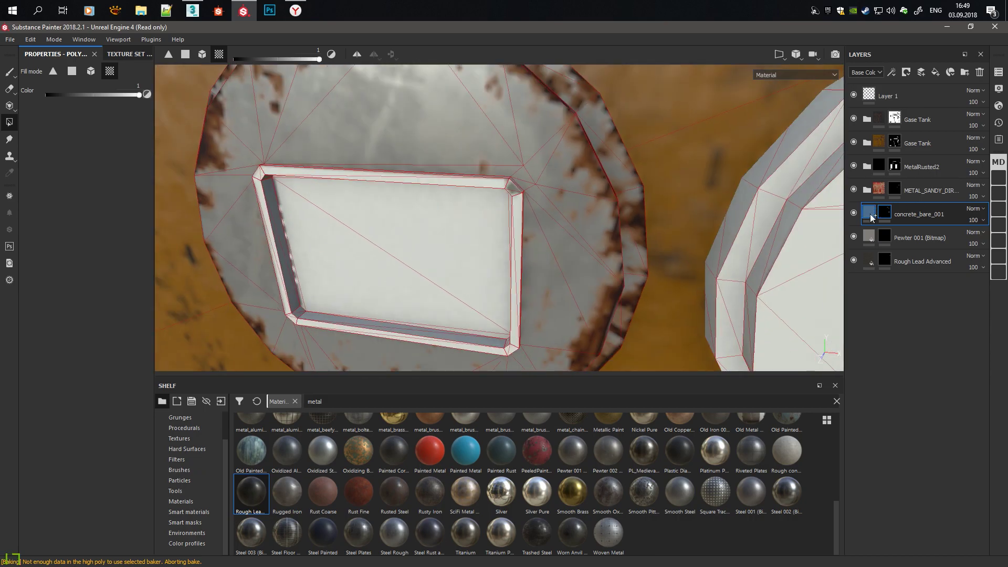
mouse_move(487, 181)
left_mouse_down("alt")
mouse_move(505, 184)
mouse_move(540, 248)
mouse_move(415, 98)
left_mouse_up("alt")
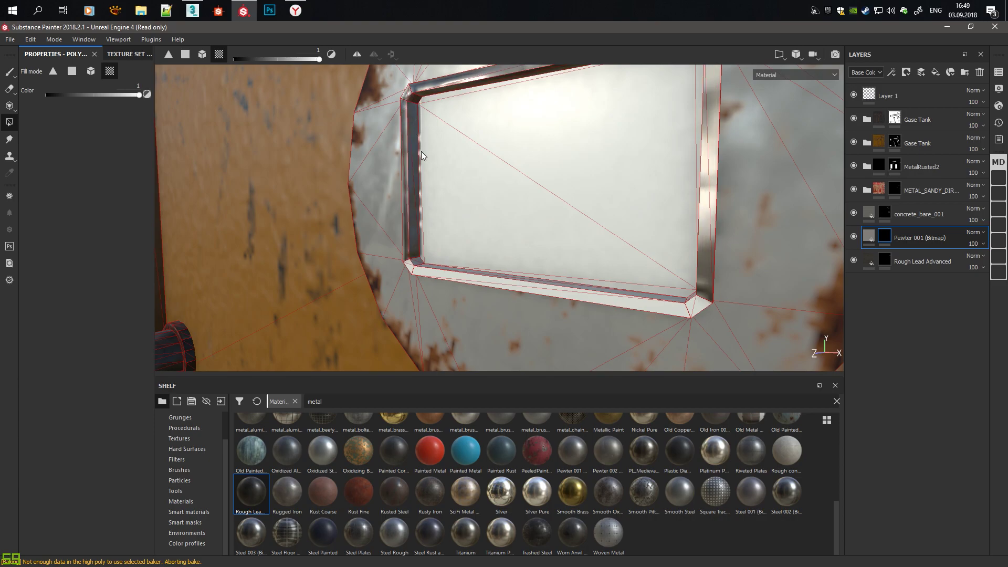
Step: Give the round gauge plate's window frame a shiny metal finish
left_click_drag(421, 153, 608, 176, "alt")
left_click_drag(581, 213, 419, 232, "alt")
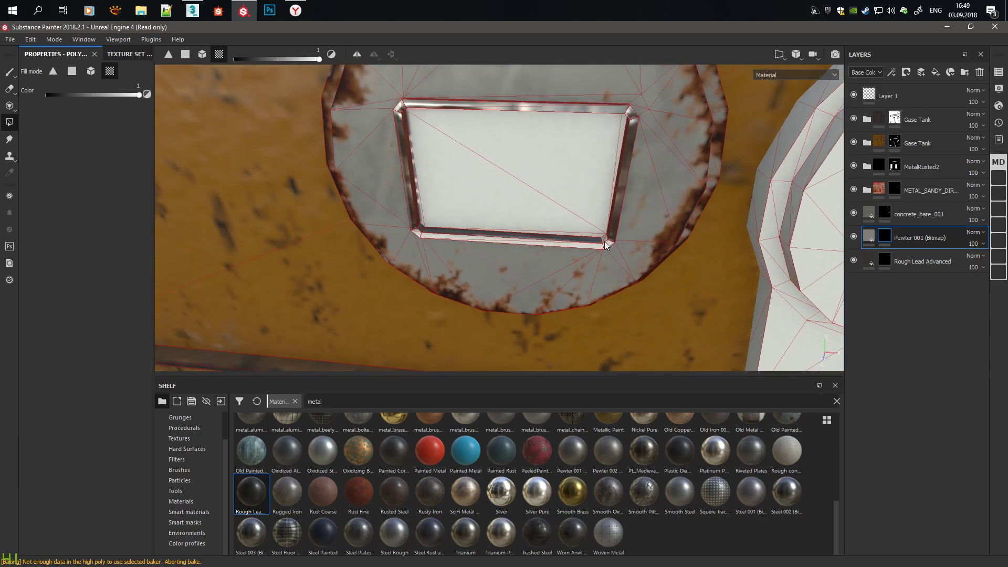
mouse_move(593, 244)
left_mouse_down("alt")
mouse_move(425, 145)
mouse_move(438, 209)
mouse_move(531, 240)
mouse_move(574, 239)
mouse_move(532, 260)
mouse_move(729, 265)
mouse_move(417, 154)
left_mouse_up("alt")
mouse_move(423, 84)
left_mouse_down("alt")
mouse_move(663, 215)
mouse_move(426, 219)
mouse_move(486, 164)
mouse_move(524, 278)
mouse_move(474, 236)
mouse_move(497, 261)
mouse_move(540, 168)
mouse_move(534, 144)
mouse_move(542, 188)
mouse_move(714, 176)
mouse_move(318, 304)
mouse_move(473, 252)
mouse_move(656, 210)
left_mouse_up("alt")
scroll(484, 167, "down", 5)
left_click(900, 165)
scroll(313, 231, "up", 5)
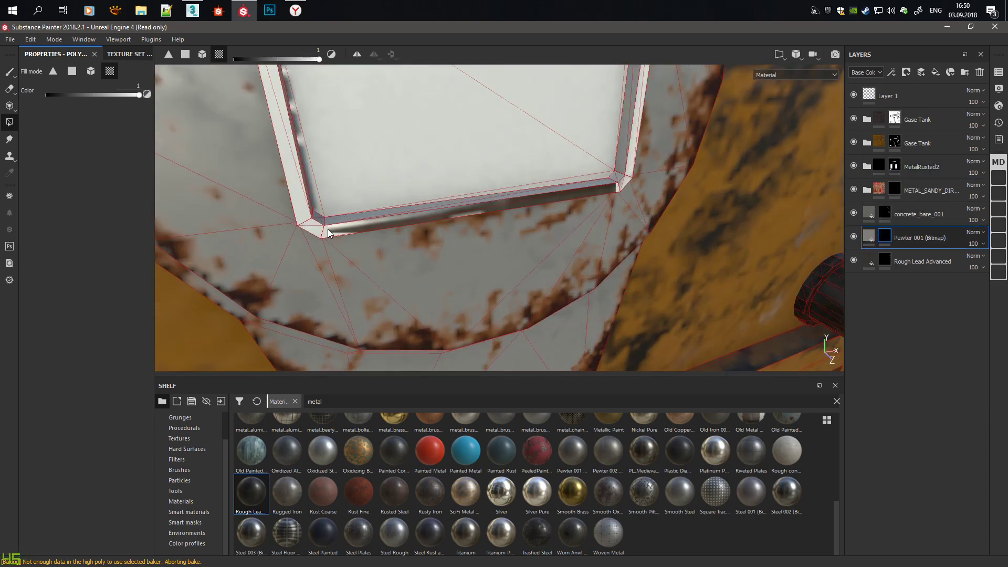
scroll(529, 198, "down", 5)
Step: Check both gauge plates, then add red Painted Metal as a new fill layer
left_click_drag(530, 198, 368, 158, "alt")
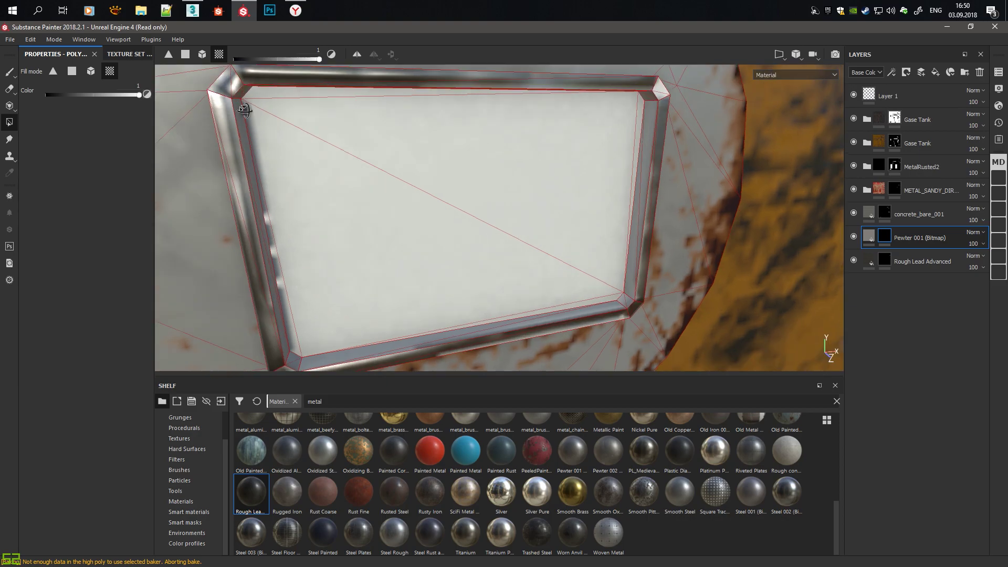
scroll(255, 94, "up", 5)
scroll(480, 300, "down", 5)
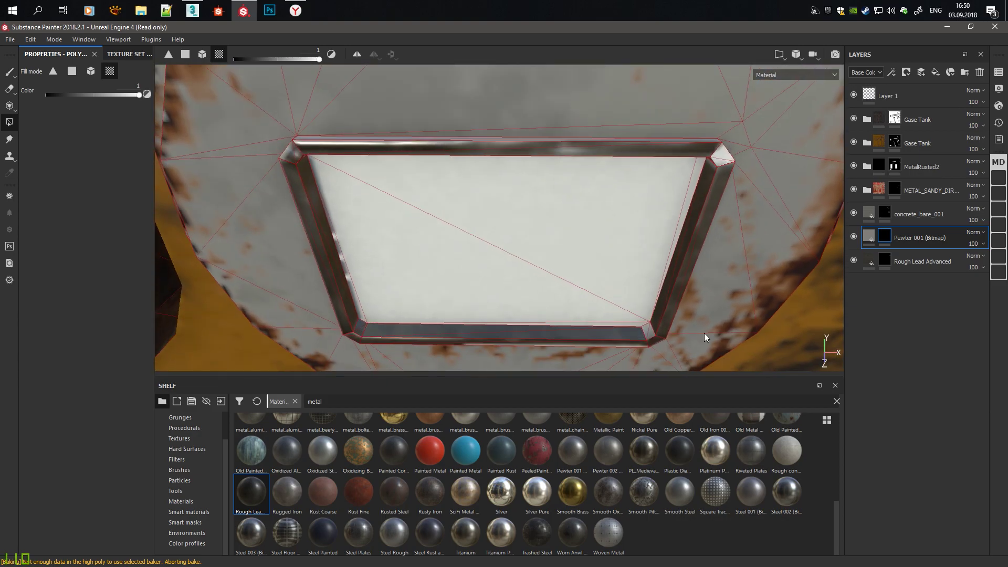
left_click_drag(704, 338, 379, 225, "alt")
left_click_drag(715, 140, 540, 286, "alt")
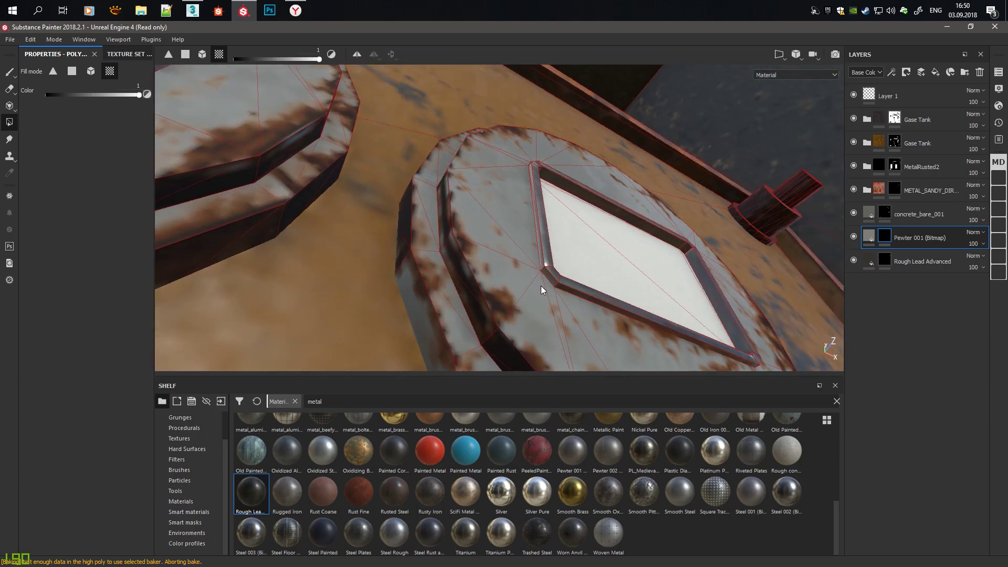
scroll(542, 255, "down", 5)
scroll(510, 249, "up", 5)
scroll(531, 178, "down", 5)
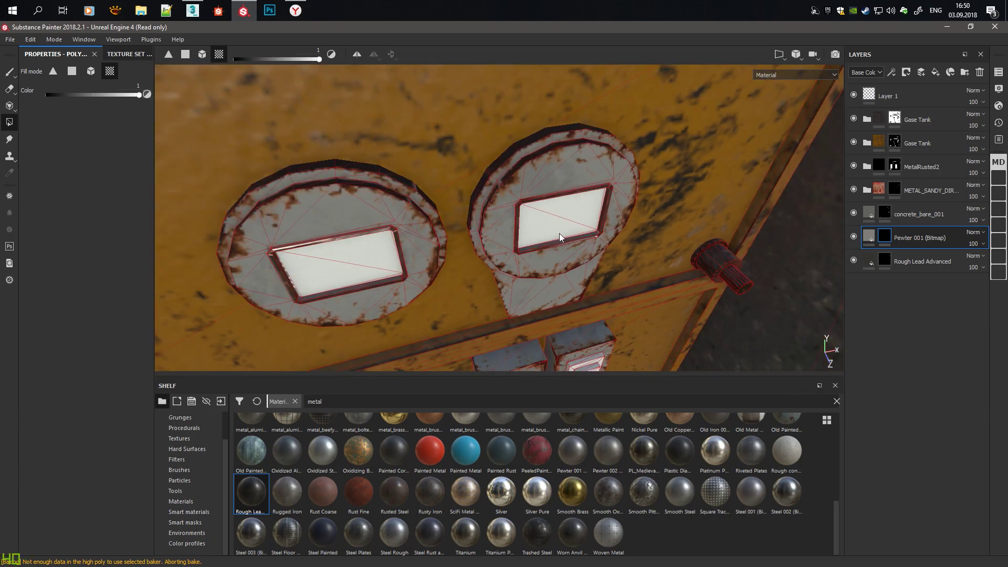
mouse_move(560, 233)
left_mouse_down("alt")
mouse_move(413, 216)
mouse_move(528, 182)
mouse_move(499, 221)
left_mouse_up("alt")
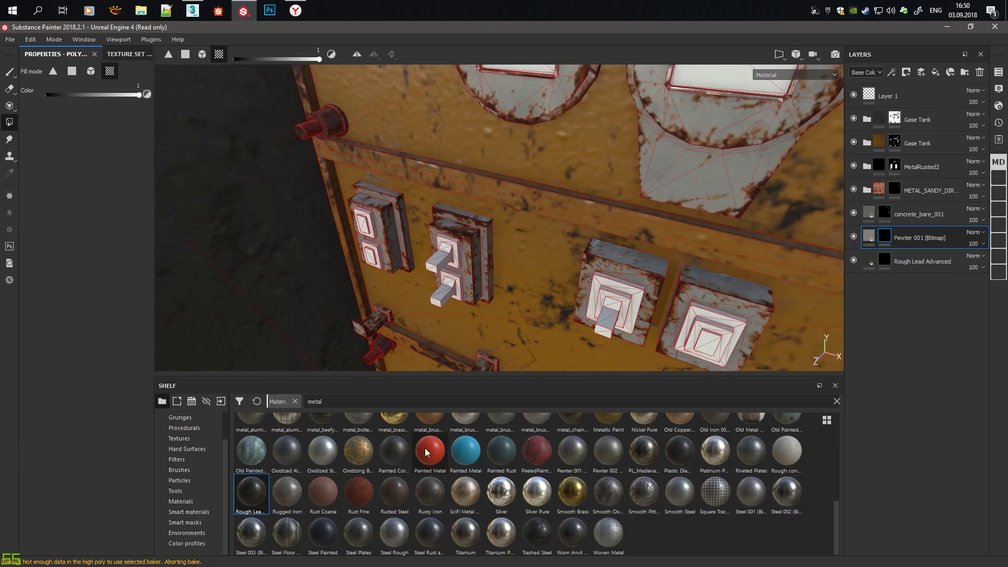
left_click_drag(430, 450, 884, 287)
Step: Give the red Painted Metal layer a black mask for the upper indicator light
right_click(884, 288)
left_click(900, 19)
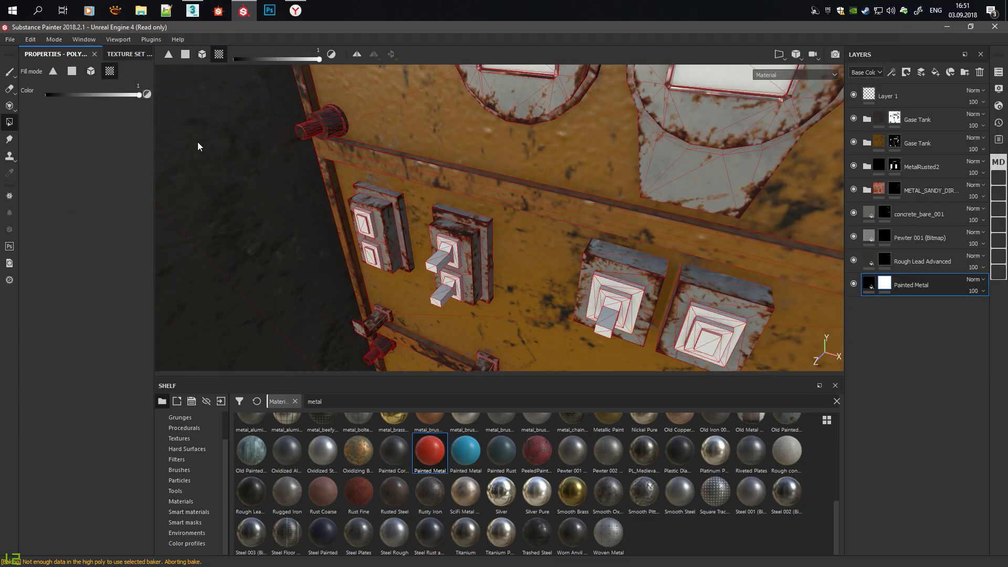
mouse_move(197, 142)
left_mouse_down("alt")
mouse_move(337, 238)
mouse_move(465, 166)
mouse_move(463, 138)
left_mouse_up("alt")
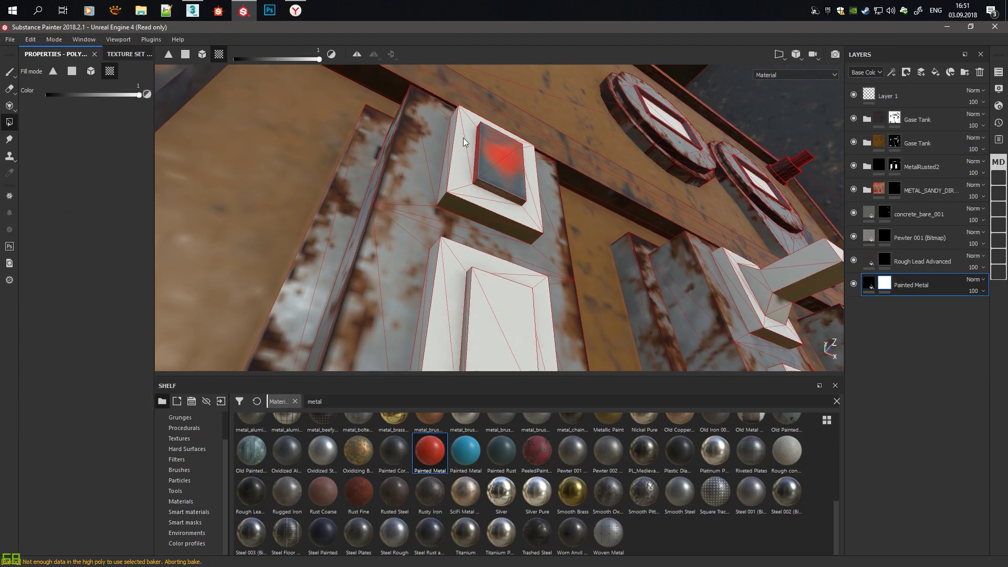
Step: Add a blue Painted Metal layer with a black mask and fill the lower indicator light blue
left_click_drag(466, 450, 895, 317)
right_click(896, 310)
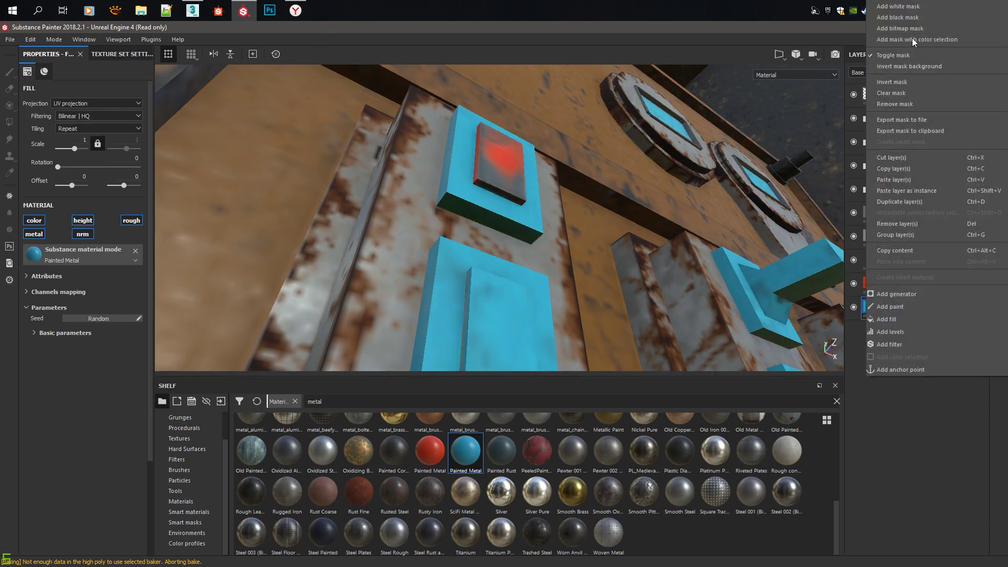
left_click(913, 38)
left_click(473, 301)
mouse_move(465, 300)
left_mouse_down("alt")
mouse_move(493, 295)
mouse_move(475, 349)
mouse_move(508, 341)
mouse_move(480, 275)
left_mouse_up("alt")
left_click(874, 311)
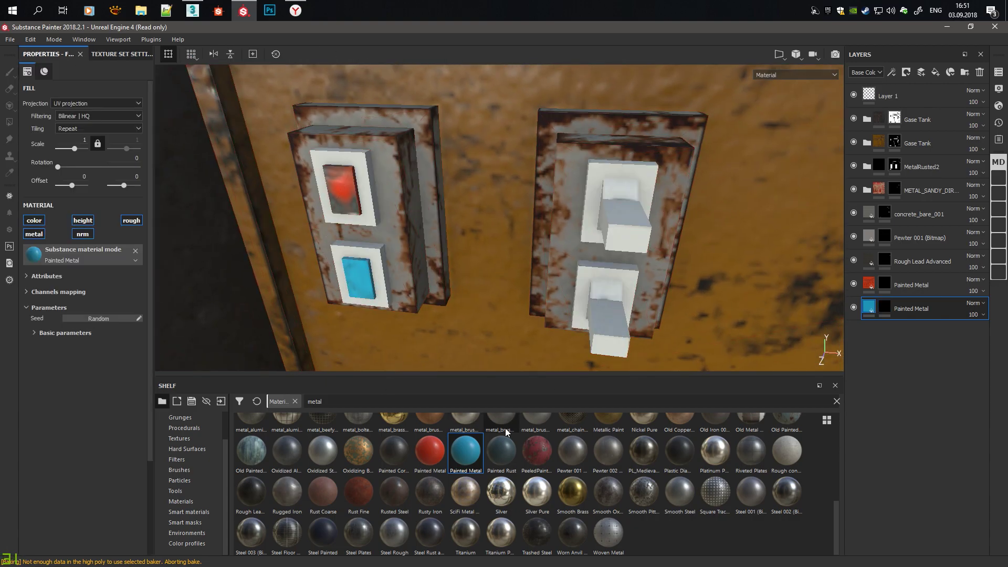
scroll(541, 436, "up", 5)
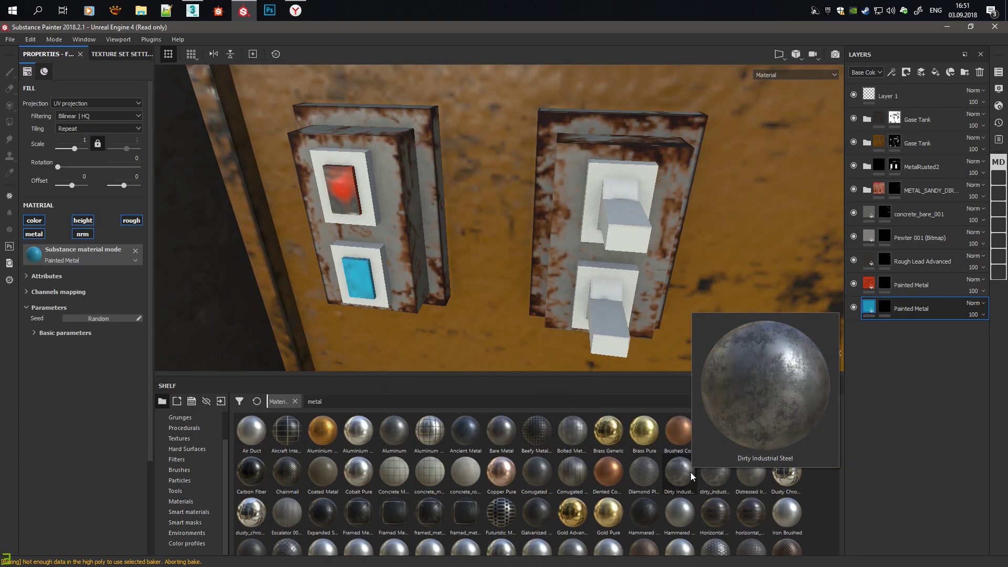
mouse_move(680, 471)
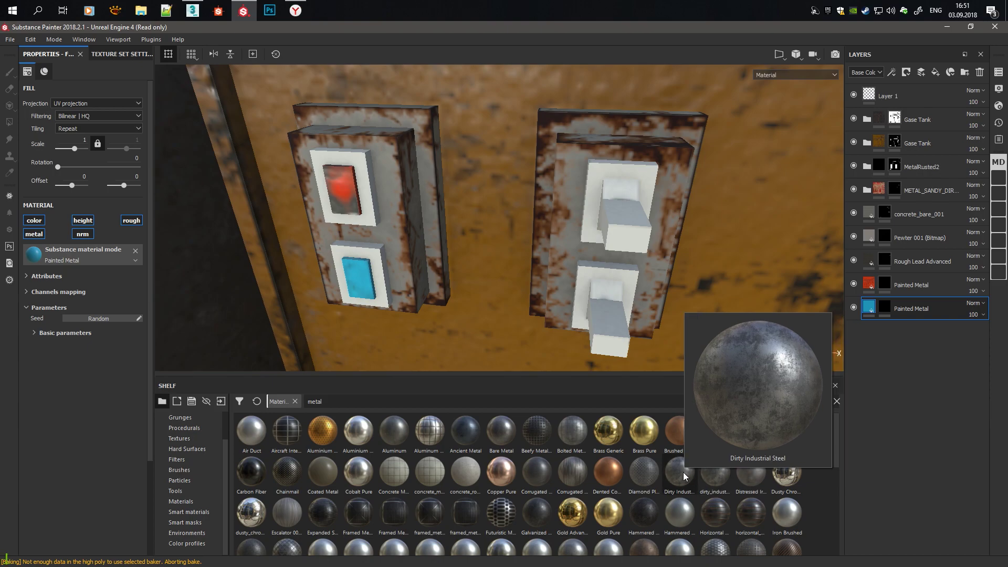
mouse_move(590, 368)
left_mouse_down("alt")
mouse_move(504, 271)
mouse_move(433, 323)
mouse_move(525, 262)
left_mouse_up("alt")
left_click(890, 210)
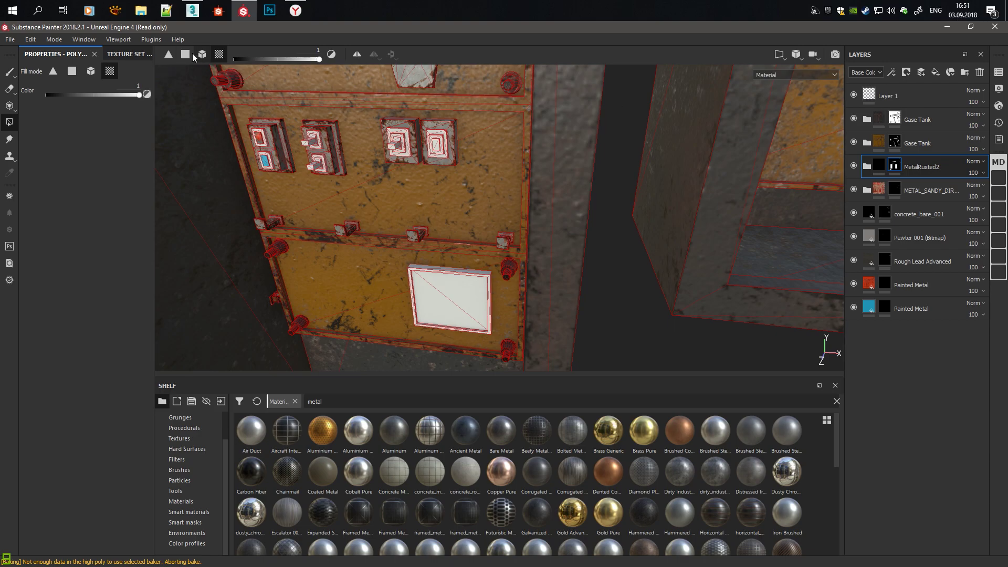
Step: Polygon-fill the lower door's square panel in mesh mode
scroll(424, 289, "up", 5)
left_click_drag(424, 289, 440, 232, "alt")
key("3")
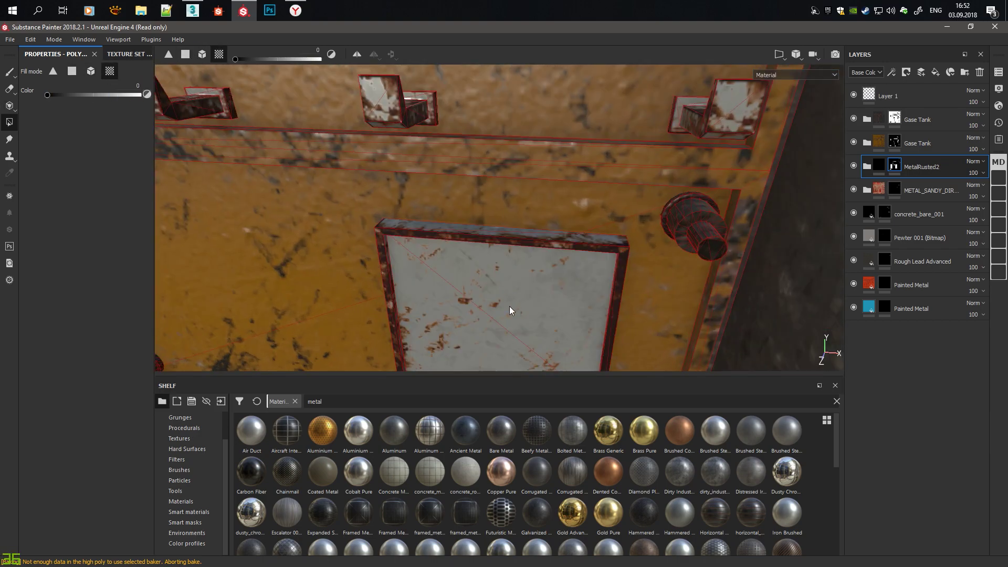
left_click(512, 310)
mouse_move(191, 102)
left_mouse_down("alt")
mouse_move(454, 154)
mouse_move(498, 195)
mouse_move(459, 247)
left_mouse_up("alt")
Step: Add an Air Duct fill layer masked to the square panel, with its material cleared
left_click_drag(250, 436, 918, 334)
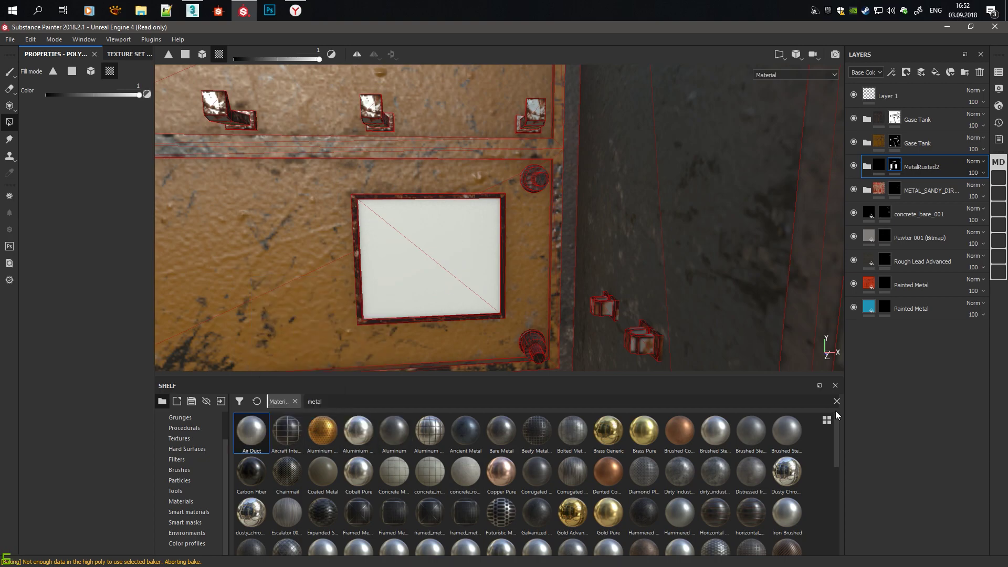
right_click(903, 332)
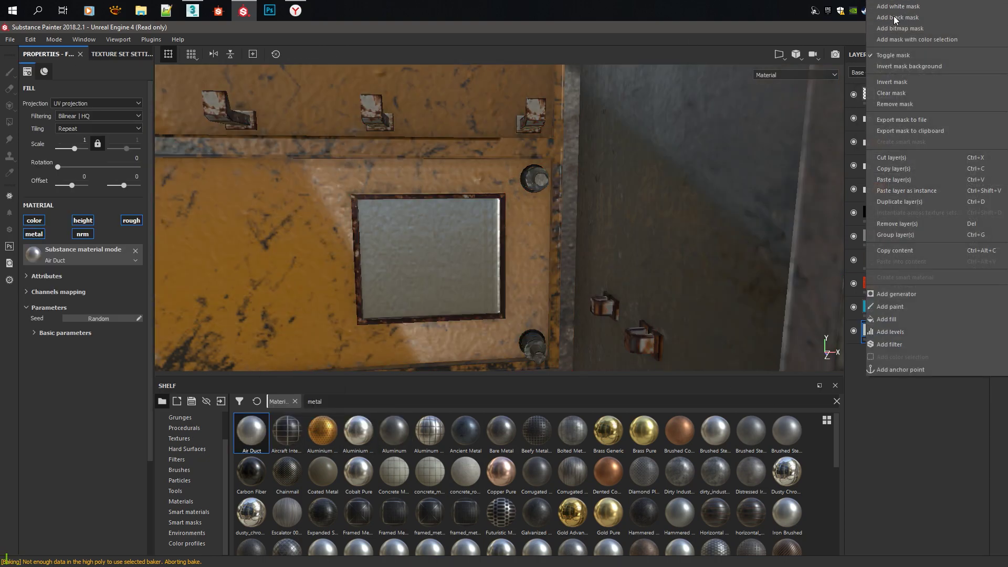
left_click(894, 16)
left_click(452, 276)
left_click(869, 330)
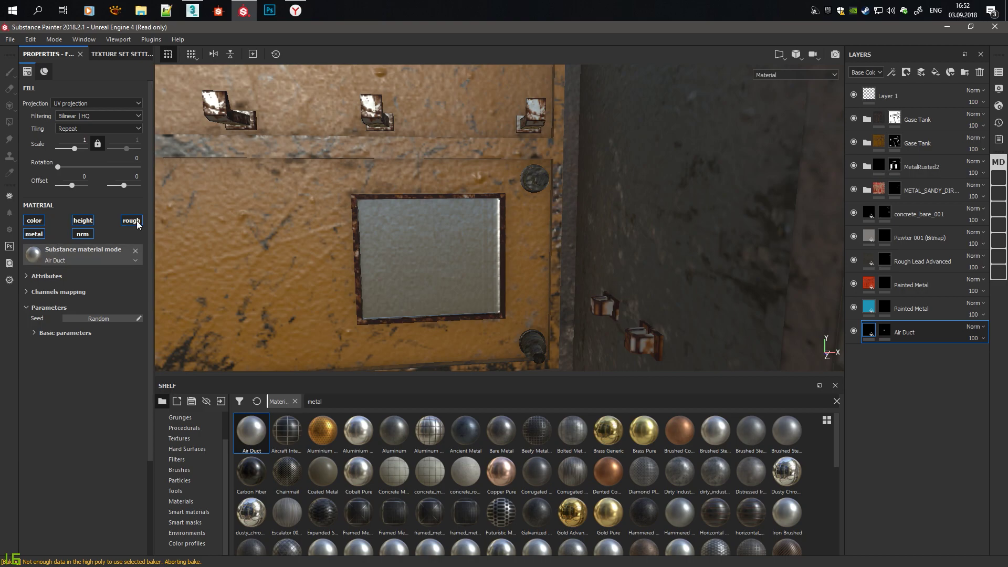
left_click(137, 247)
Step: Darken the panel's base colour, set Metallic to 1 and Roughness to about 0.29
left_click(82, 301)
left_click_drag(229, 325, 225, 369)
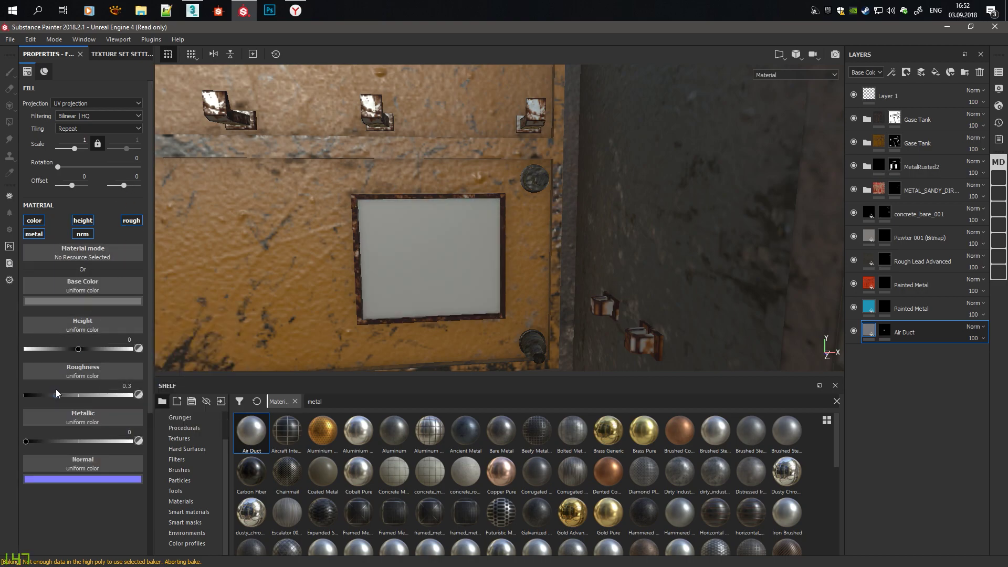
left_click(132, 441)
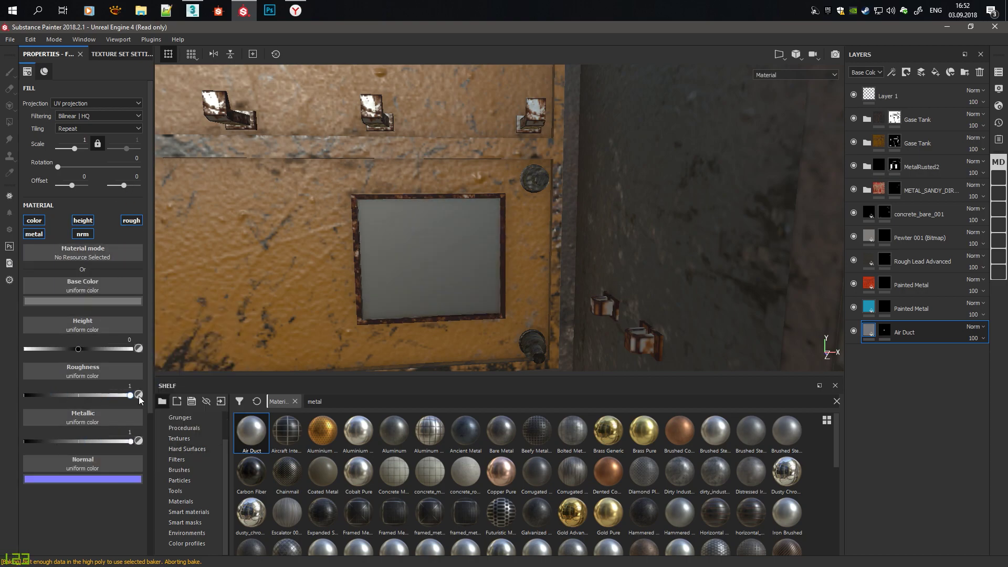
left_click(25, 396)
left_click_drag(25, 401, 56, 401)
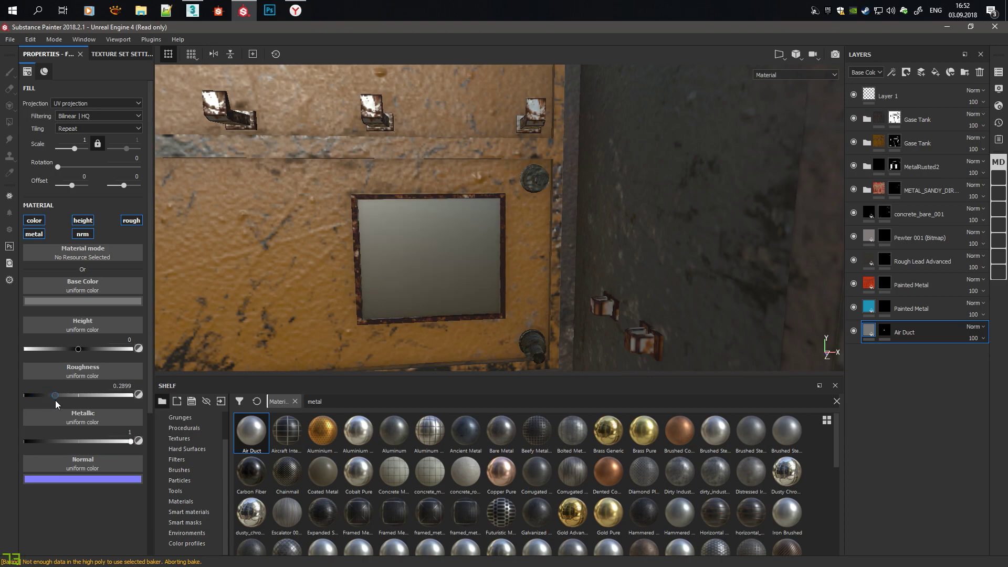
mouse_move(367, 289)
left_mouse_down("alt")
mouse_move(387, 322)
mouse_move(959, 311)
left_mouse_up("alt")
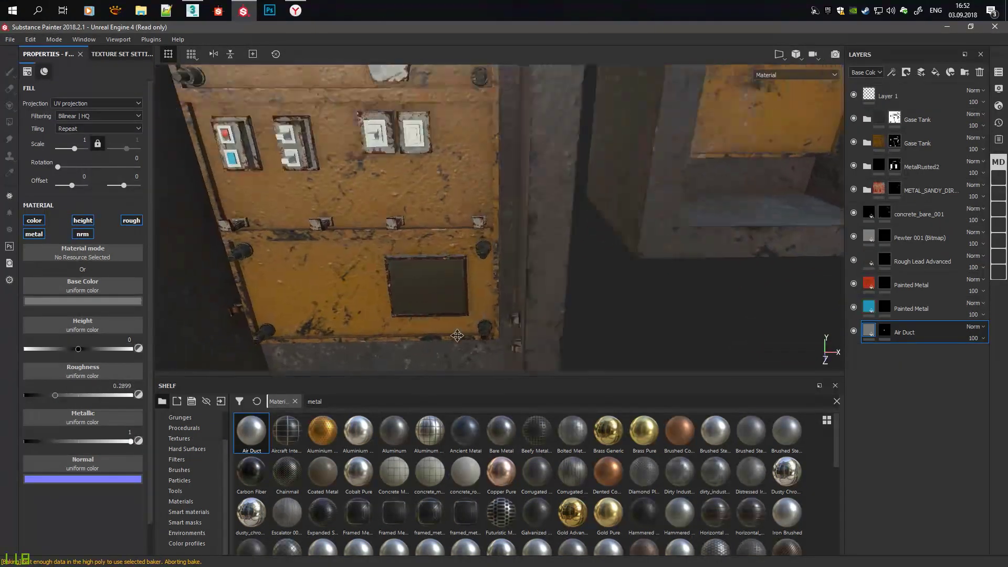
left_click(122, 54)
Step: Delete the extra lower Air Duct layer
left_click(9, 122)
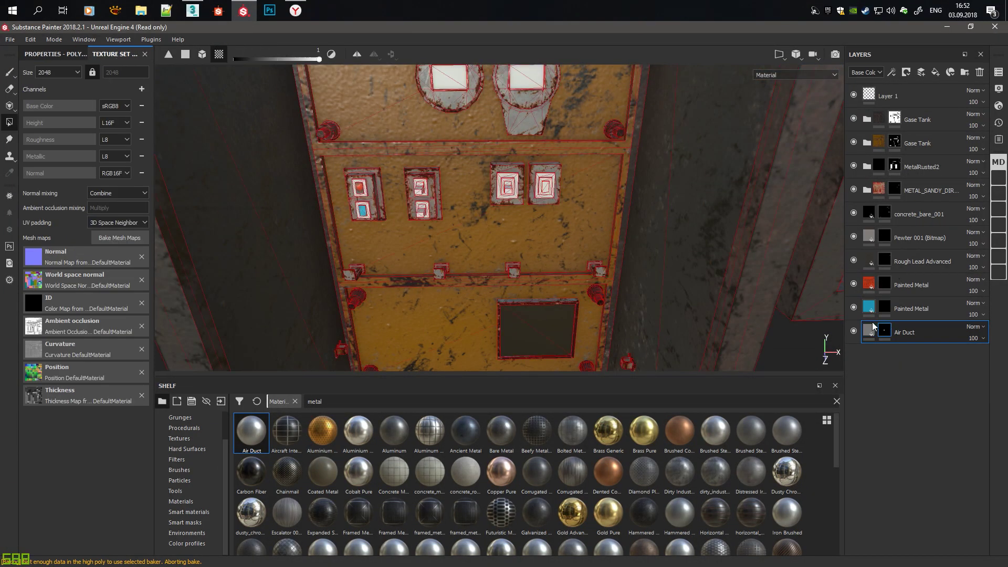
mouse_move(518, 152)
left_mouse_down("alt")
mouse_move(517, 178)
mouse_move(626, 217)
mouse_move(484, 227)
mouse_move(535, 188)
left_mouse_up("alt")
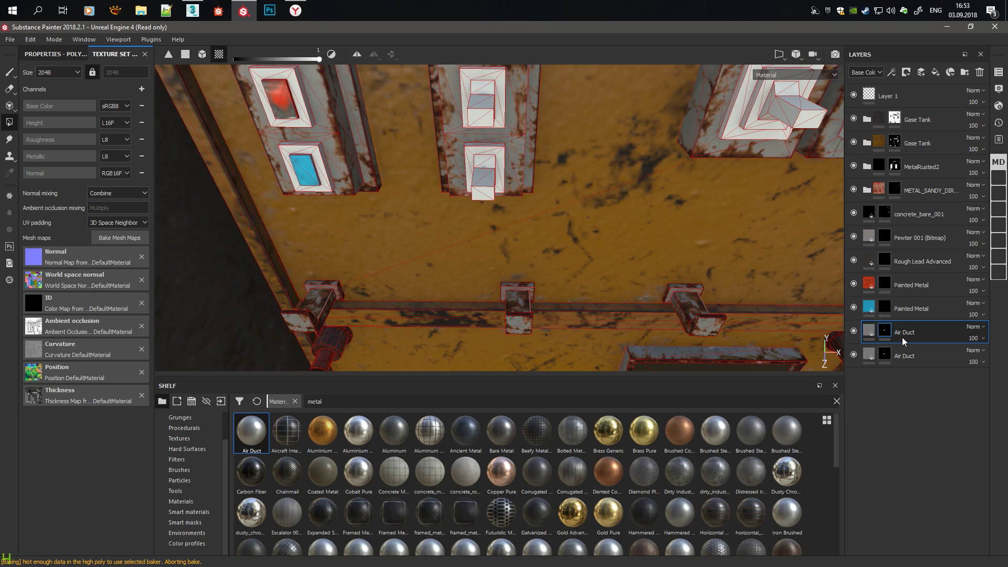
left_click(903, 356)
left_click(906, 72)
left_click(929, 101)
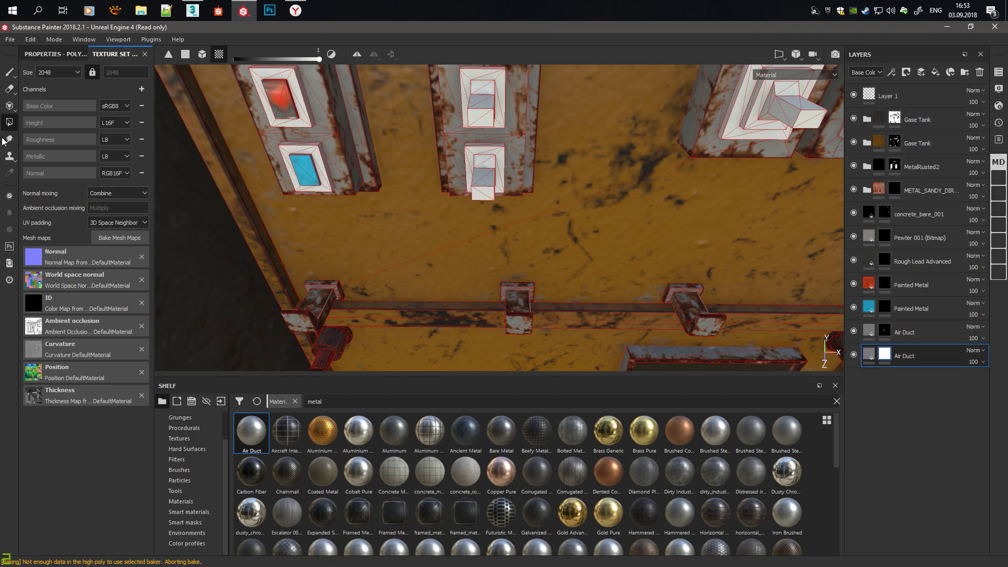
left_click(56, 54)
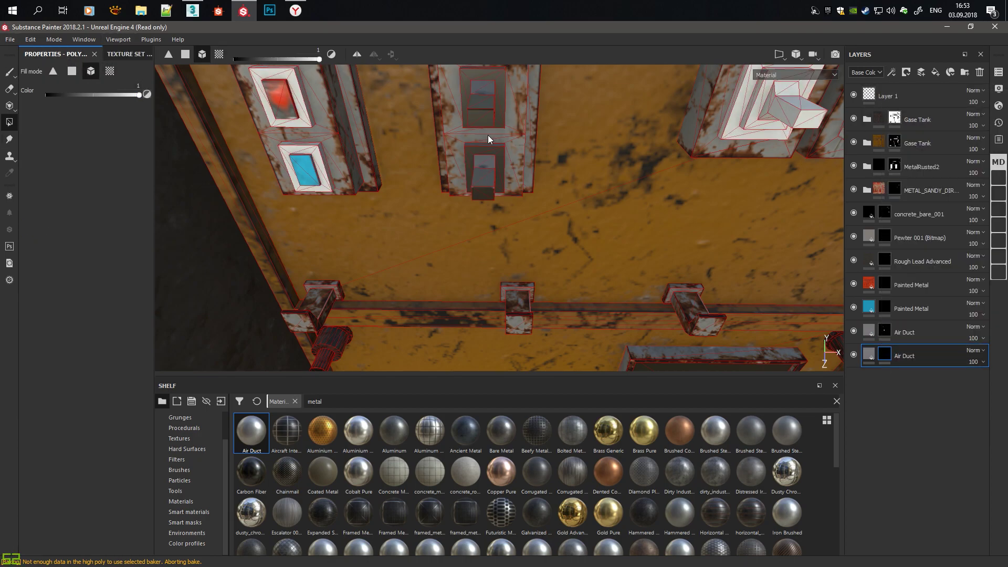
left_click_drag(779, 148, 386, 90, "alt")
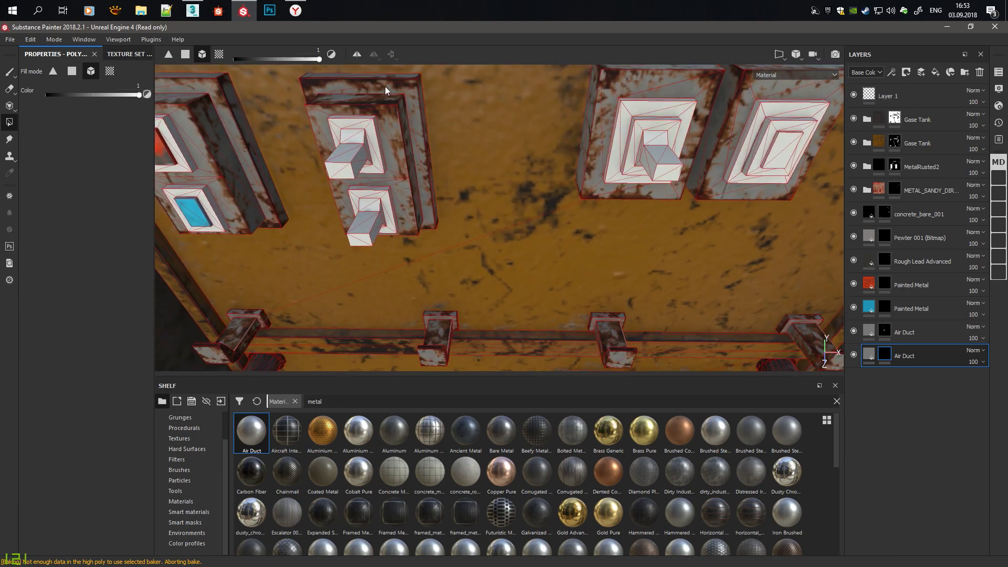
left_click_drag(692, 160, 597, 198, "alt")
key("Delete")
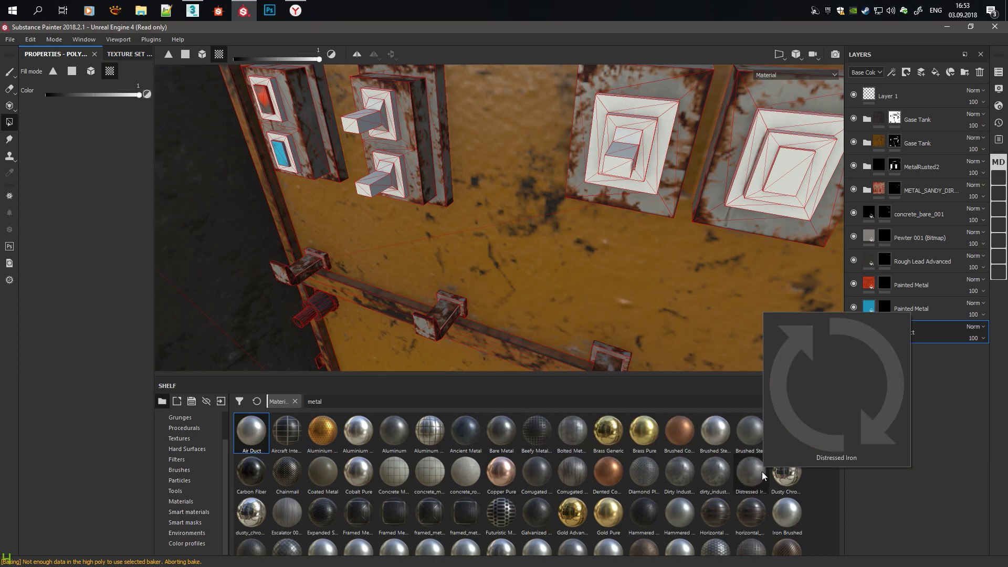
Step: Search the Shelf materials for 'metal' and add Rough Lead Advanced as a fill layer
scroll(777, 509, "down", 3)
scroll(777, 509, "down", 3)
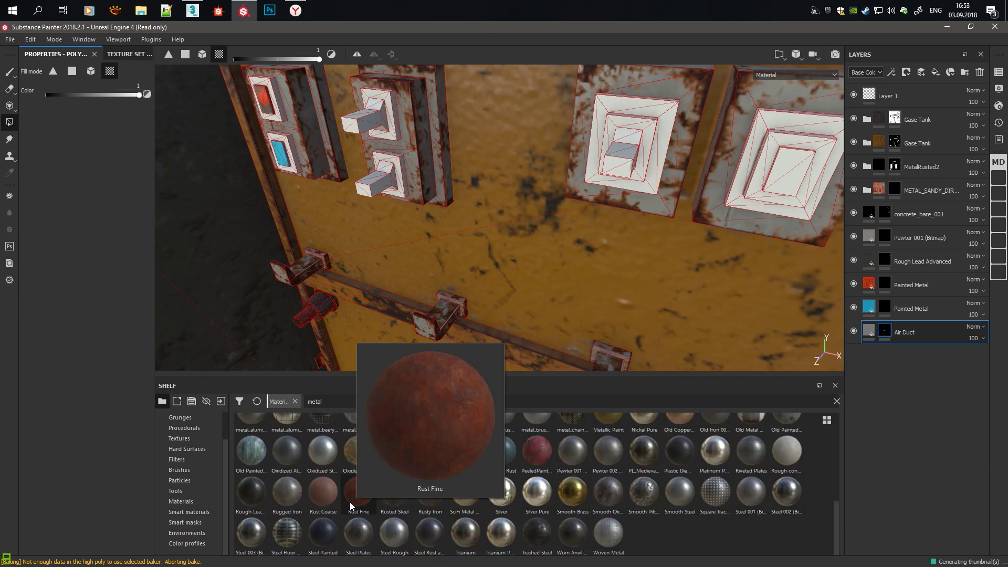
left_click(205, 512)
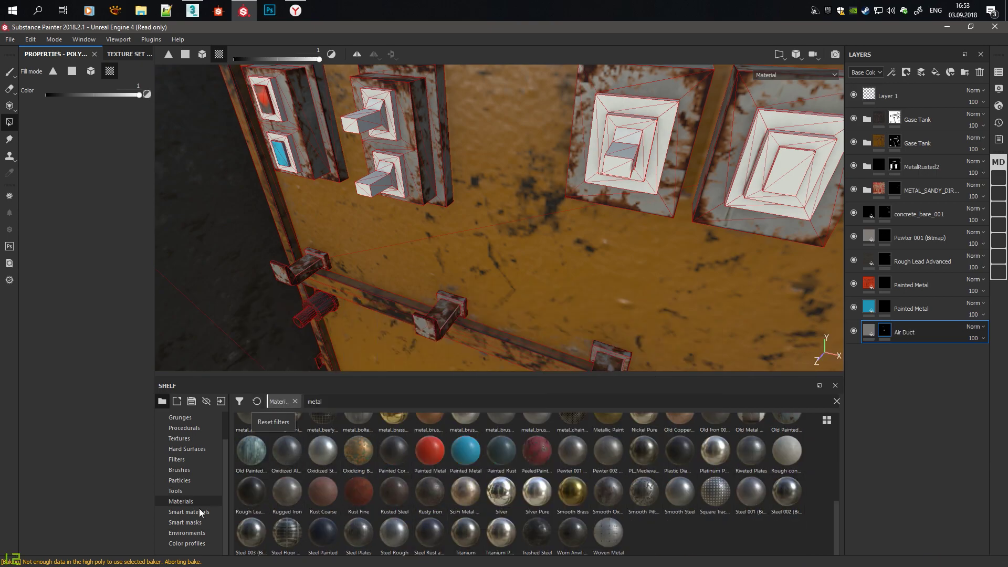
left_click(195, 502)
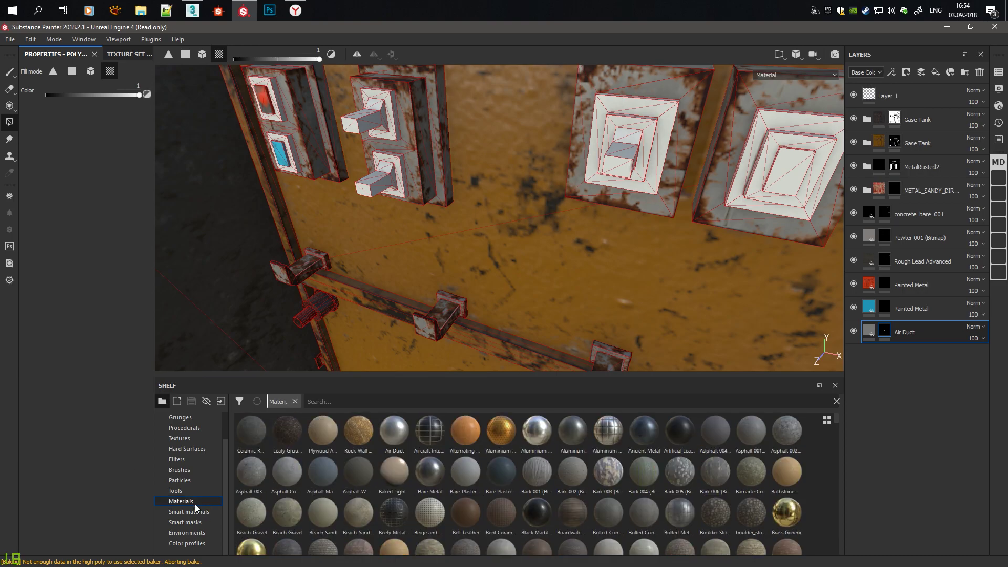
type("metal")
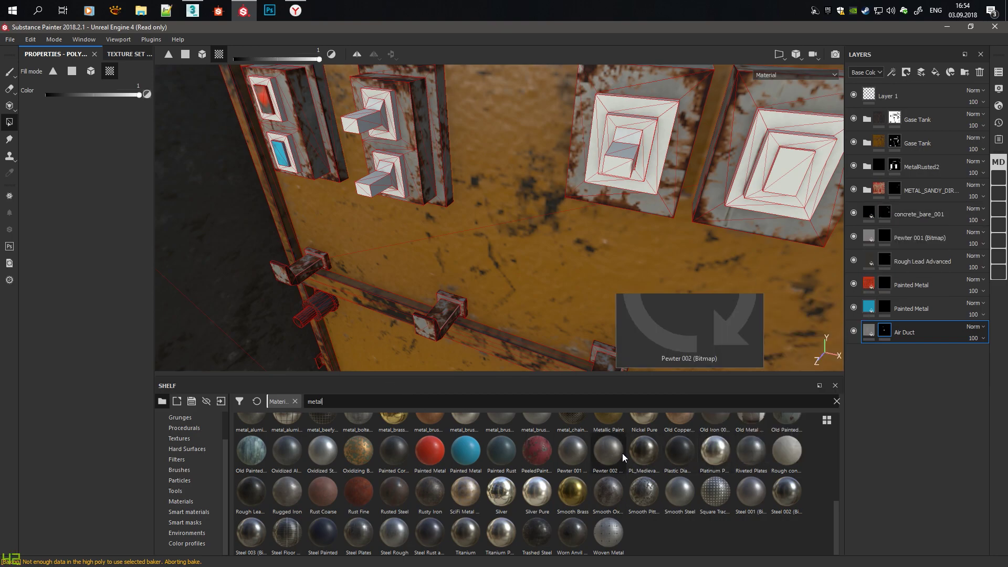
left_click_drag(251, 491, 906, 392)
Step: Black-mask the lead layer and fill the switch lever pieces in mesh mode with white
right_click(911, 354)
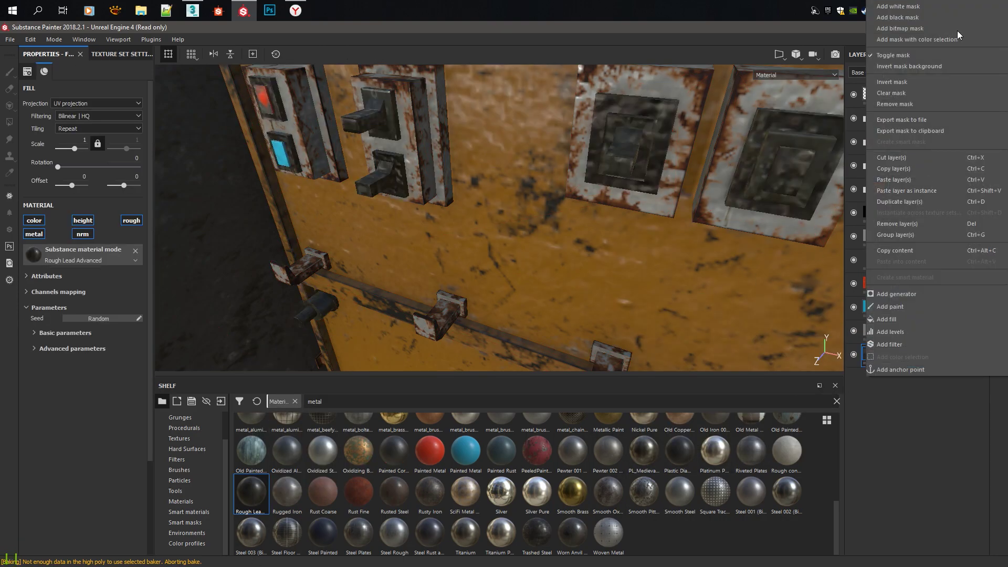
left_click(9, 122)
mouse_move(411, 159)
left_mouse_down("alt")
mouse_move(433, 121)
mouse_move(555, 115)
mouse_move(417, 219)
left_mouse_up("alt")
mouse_move(409, 280)
left_mouse_down("alt")
mouse_move(472, 283)
mouse_move(421, 276)
mouse_move(556, 253)
mouse_move(531, 223)
mouse_move(654, 238)
mouse_move(680, 254)
left_mouse_up("alt")
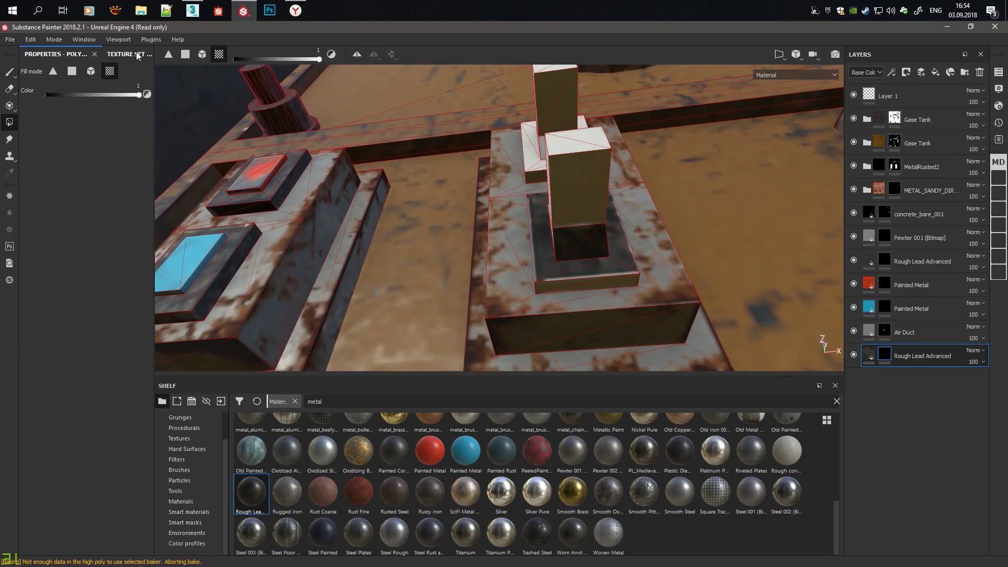
left_click_drag(262, 61, 319, 59)
mouse_move(504, 137)
left_mouse_down("alt")
mouse_move(566, 270)
mouse_move(396, 262)
mouse_move(312, 230)
mouse_move(262, 191)
left_mouse_up("alt")
left_click(204, 55)
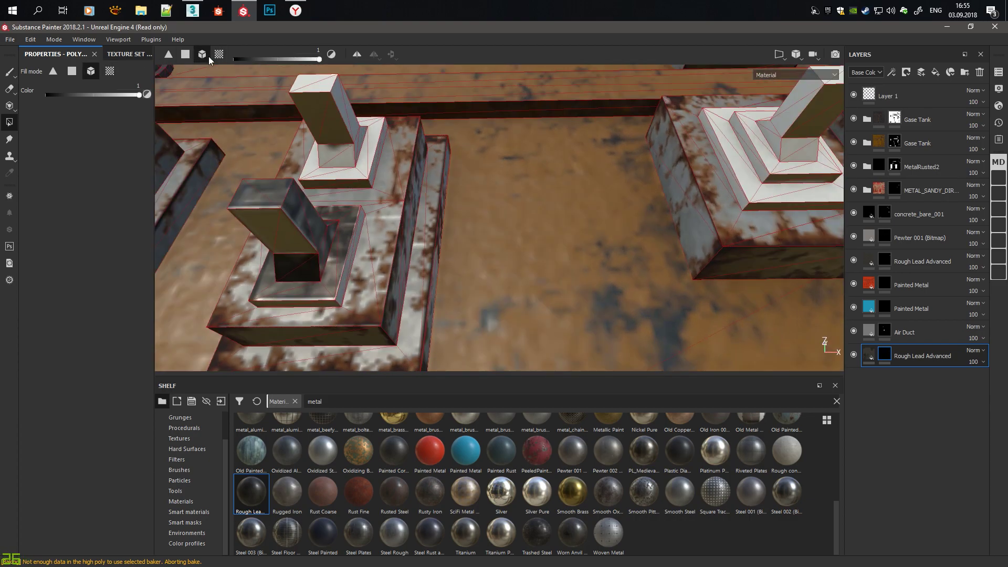
left_click(342, 249)
Step: In UV chunk mode, fill the square switch box interiors with lead
key("4")
mouse_move(477, 216)
left_mouse_down("alt")
mouse_move(350, 209)
mouse_move(460, 264)
mouse_move(538, 150)
mouse_move(478, 179)
mouse_move(455, 207)
left_mouse_up("alt")
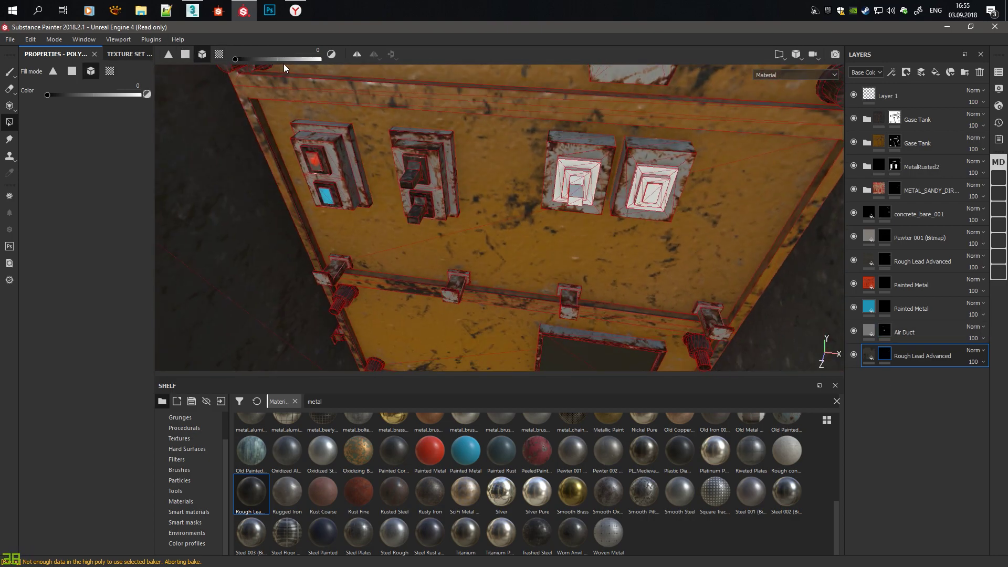
left_click_drag(590, 178, 542, 196, "alt")
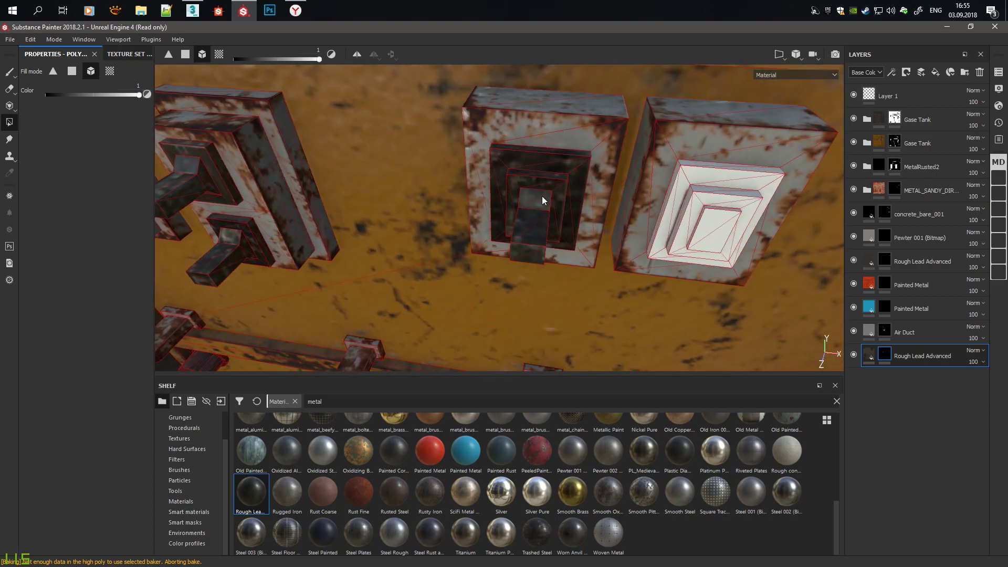
left_click_drag(579, 136, 601, 179, "alt")
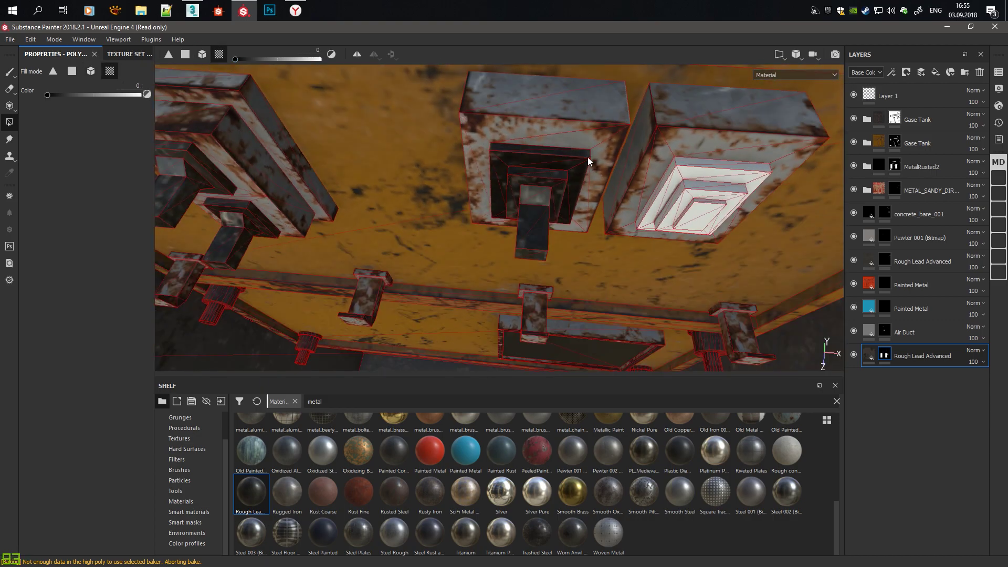
left_click_drag(581, 142, 500, 140, "alt")
left_click_drag(508, 152, 899, 213, "alt")
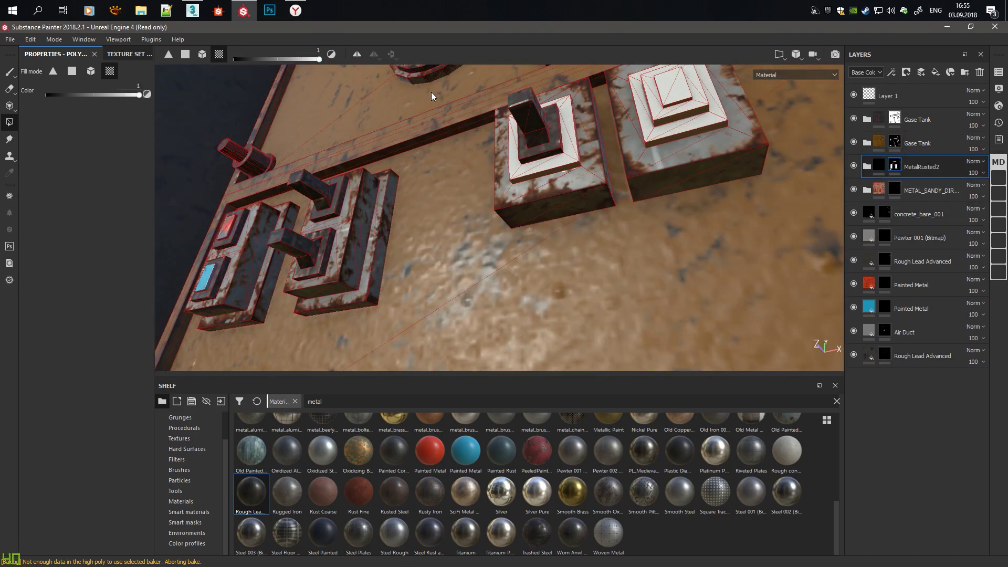
mouse_move(576, 164)
left_mouse_down("alt")
mouse_move(618, 285)
mouse_move(532, 211)
mouse_move(625, 282)
mouse_move(632, 260)
mouse_move(622, 315)
left_mouse_up("alt")
Step: Add a blue Painted Metal fill layer above the Rough Lead Advanced layer
left_click(886, 355)
mouse_move(577, 210)
left_mouse_down("alt")
mouse_move(572, 166)
mouse_move(530, 216)
mouse_move(595, 191)
mouse_move(629, 276)
left_mouse_up("alt")
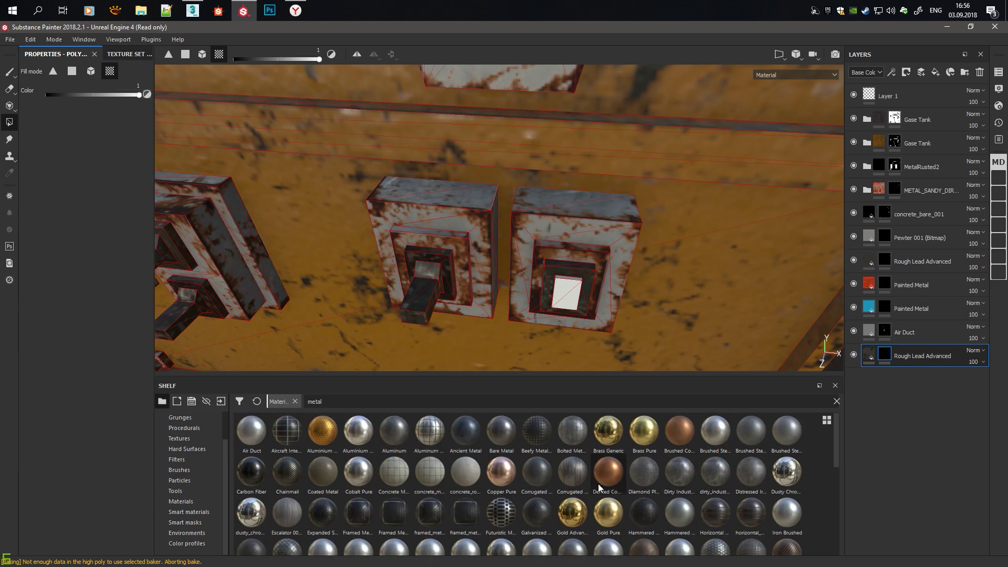
left_click_drag(875, 447, 884, 379)
Step: Shift the indicator layer's hue to 0.19 green and give it a black mask
right_click(884, 379)
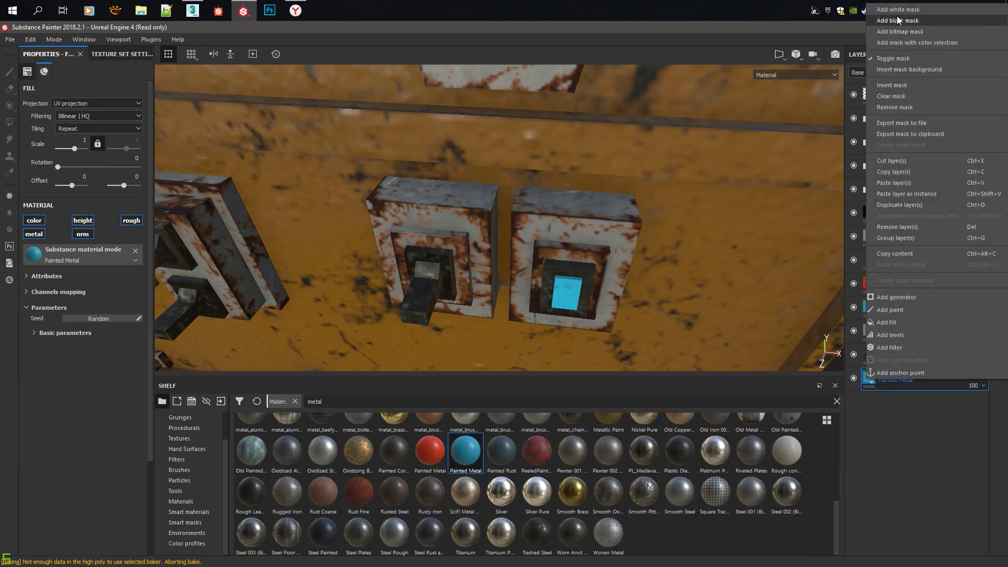
left_click(28, 277)
left_click_drag(40, 352, 62, 353)
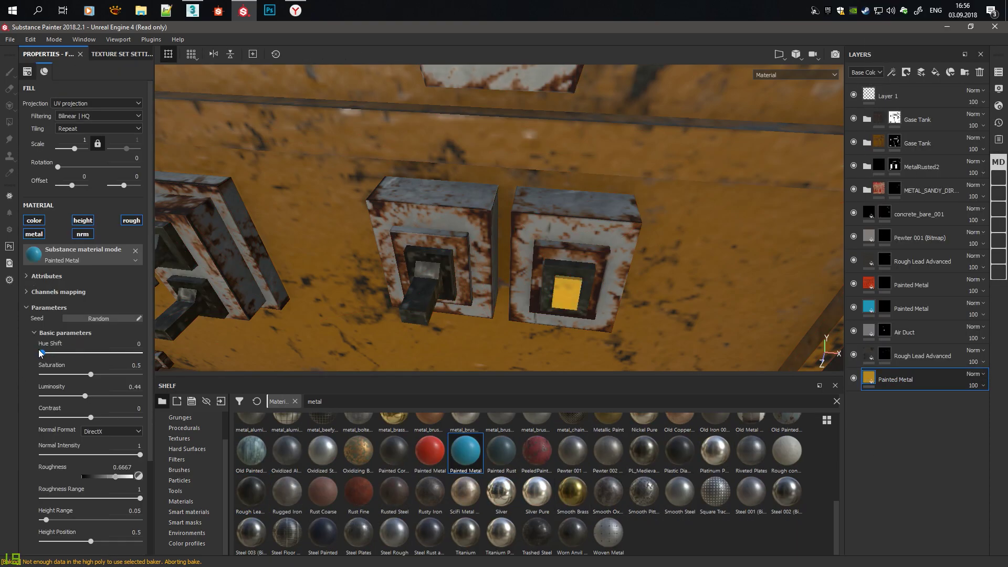
right_click(912, 379)
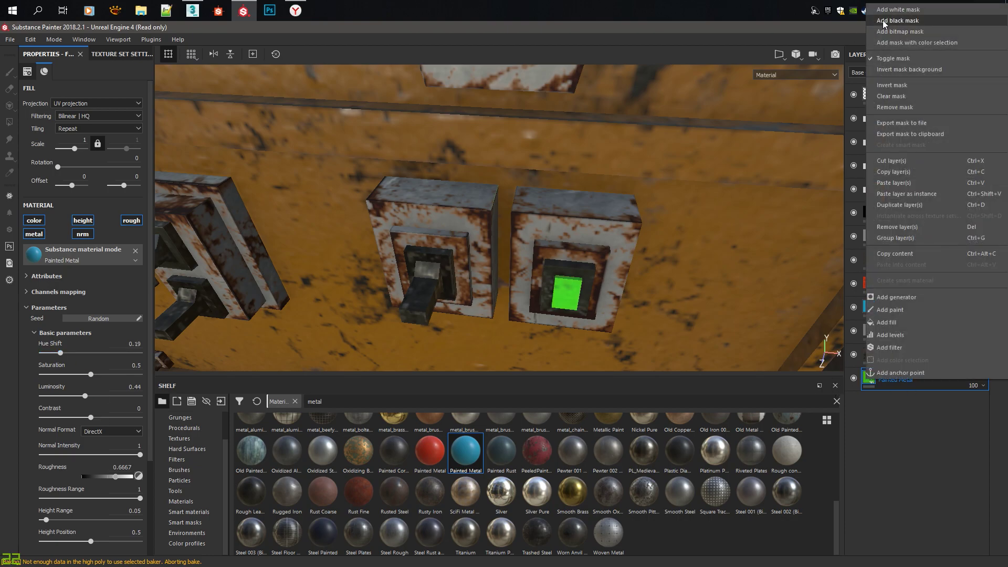
left_click(904, 18)
mouse_move(563, 295)
left_mouse_down("alt")
mouse_move(576, 276)
mouse_move(521, 330)
mouse_move(512, 245)
mouse_move(484, 322)
mouse_move(596, 333)
left_mouse_up("alt")
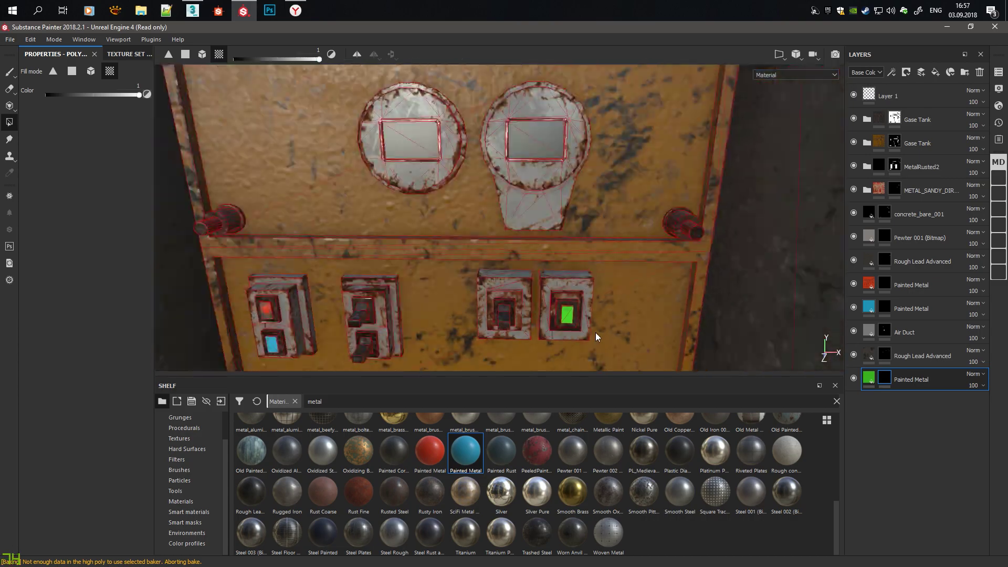
scroll(544, 300, "down", 5)
scroll(391, 228, "up", 5)
mouse_move(391, 228)
left_mouse_down("alt")
mouse_move(400, 273)
mouse_move(420, 252)
left_mouse_up("alt")
Step: Lower the green light's saturation and luminosity
left_click(870, 377)
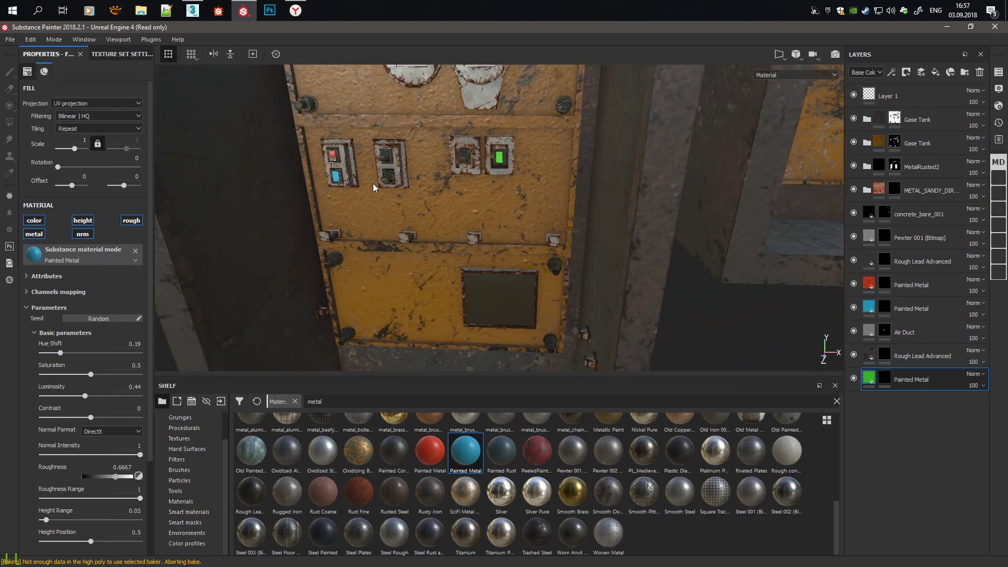
left_click_drag(60, 375, 88, 374)
left_click_drag(85, 396, 70, 395)
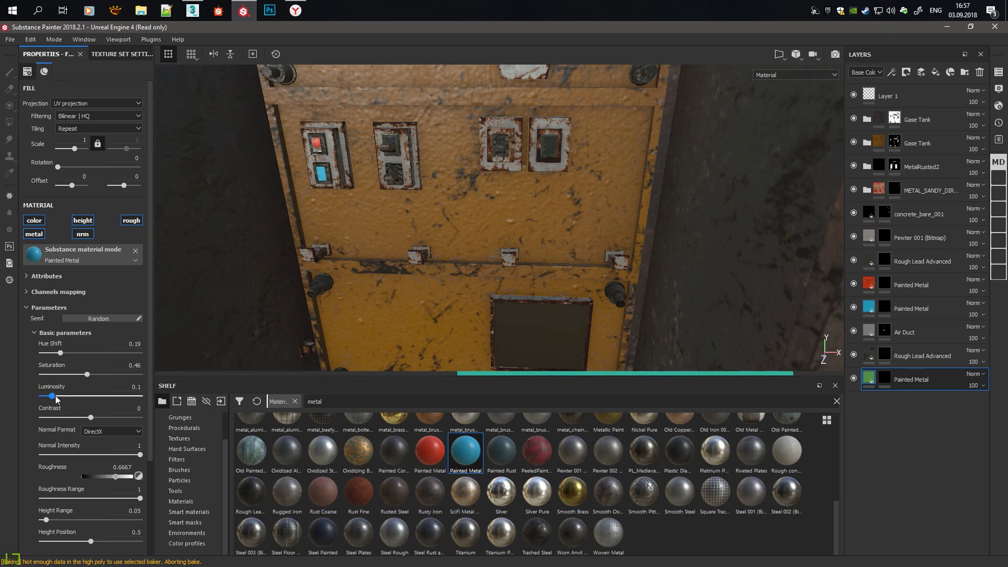
scroll(496, 200, "down", 3)
mouse_move(497, 199)
left_mouse_down("alt")
mouse_move(477, 273)
mouse_move(473, 221)
mouse_move(473, 252)
left_mouse_up("alt")
scroll(477, 273, "up", 5)
scroll(477, 272, "down", 5)
Step: Select the blue Painted Metal layer and orbit toward the grey doors
left_click(912, 308)
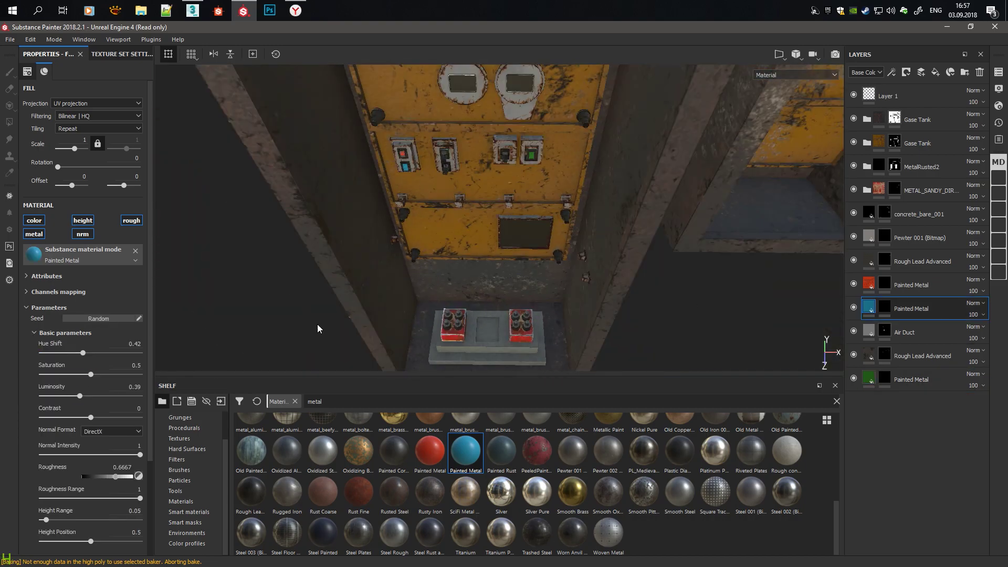
scroll(318, 328, "down", 3)
left_click_drag(318, 328, 420, 294, "alt")
scroll(421, 294, "up", 3)
Step: On Layer 1, stamp the Sign Electrical alpha onto the door with a slightly smaller brush
left_click(888, 95)
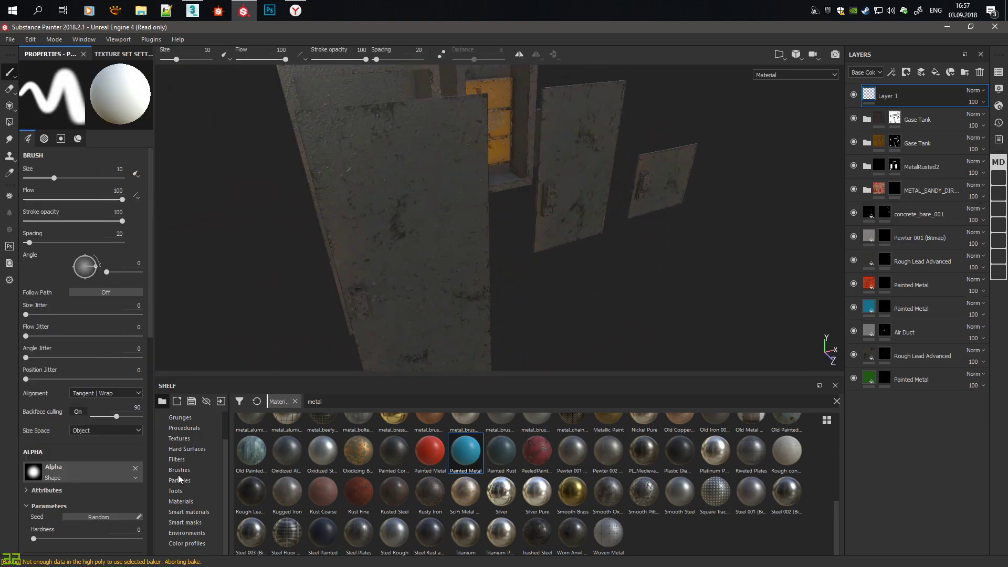
scroll(187, 500, "up", 3)
left_click(179, 439)
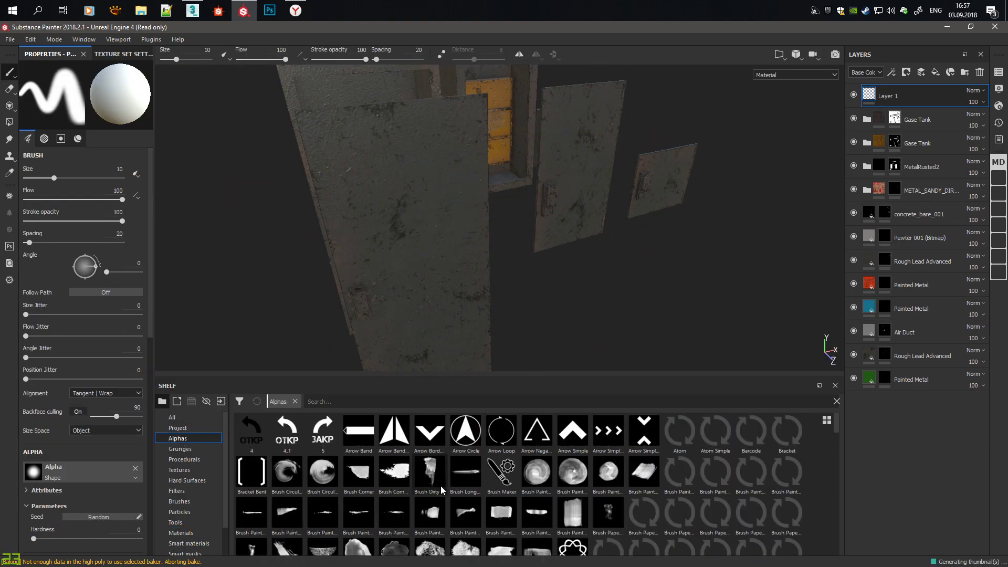
scroll(452, 485, "up", 2)
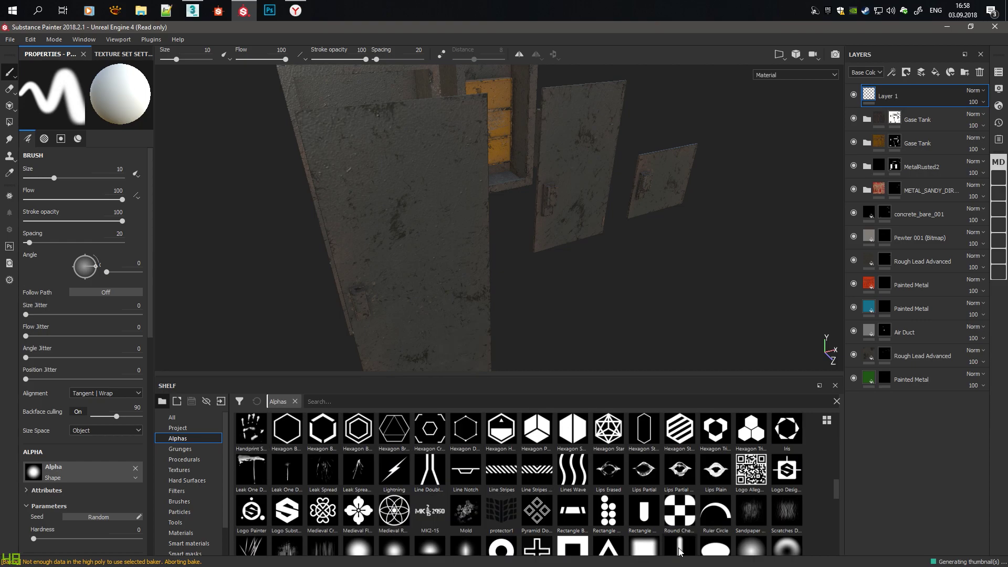
left_click(466, 505)
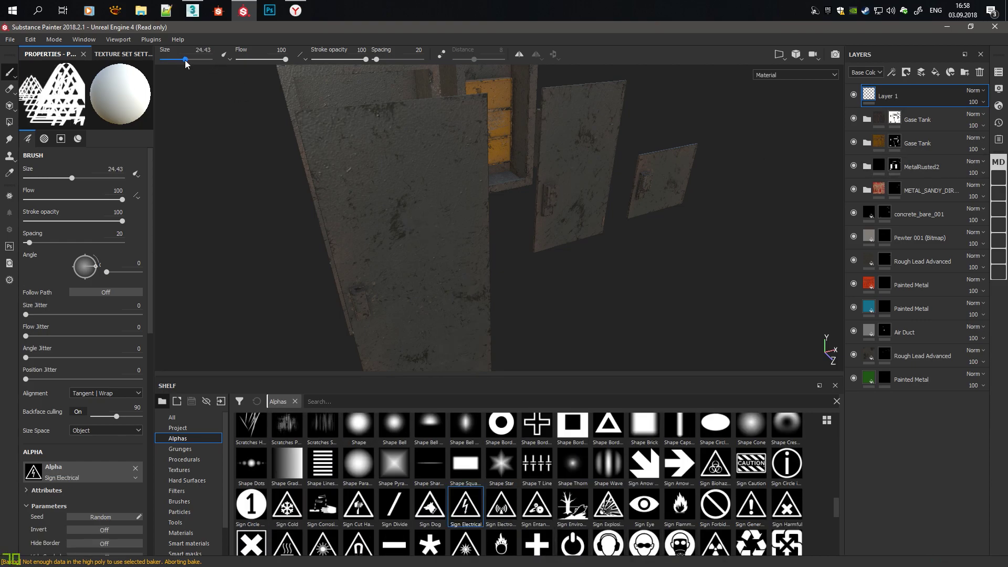
left_click_drag(185, 63, 183, 63)
key("f")
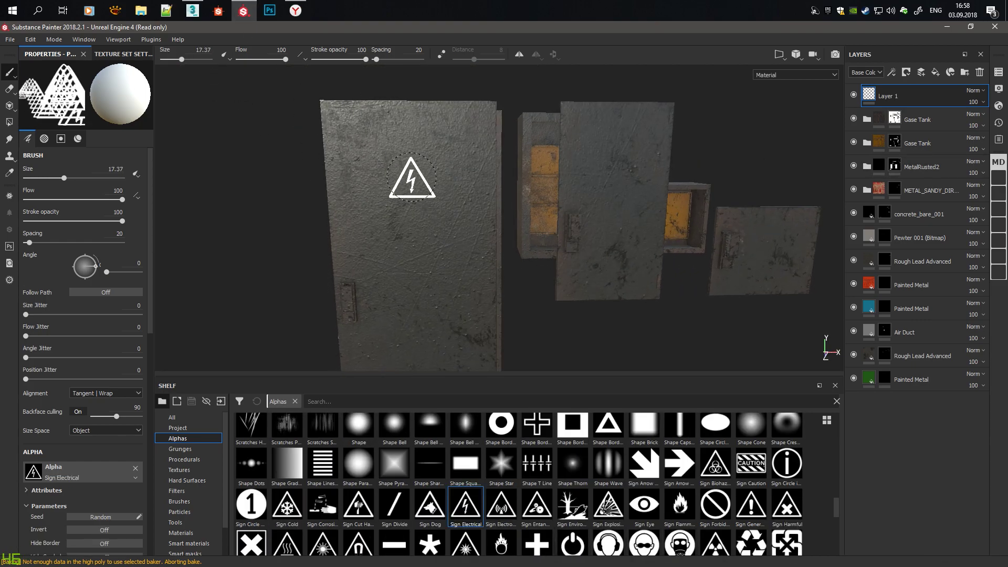
left_click(412, 178)
Step: Restamp the sign with a grey base colour and raised, embossed height
mouse_move(412, 178)
left_mouse_down("alt")
mouse_move(488, 162)
mouse_move(114, 418)
left_mouse_up("alt")
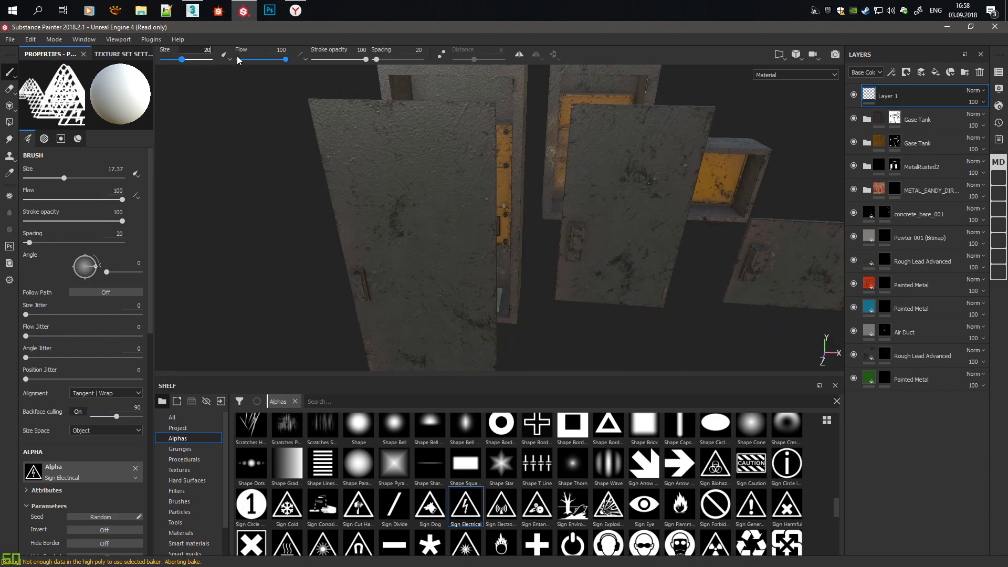
mouse_move(455, 215)
left_mouse_down("alt")
mouse_move(563, 309)
mouse_move(316, 368)
left_mouse_up("alt")
scroll(80, 455, "down", 5)
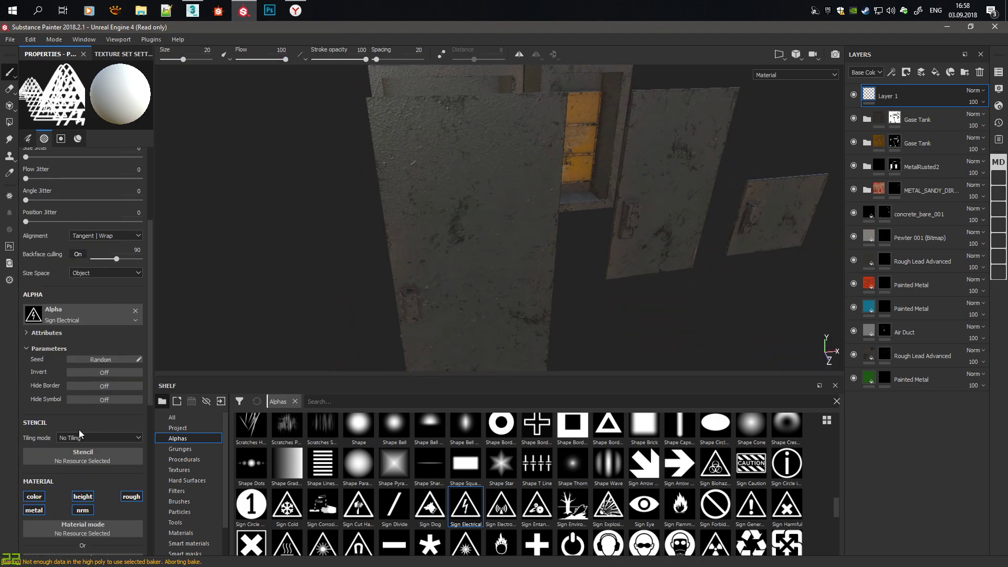
scroll(80, 455, "down", 5)
left_click(80, 455)
left_click(92, 392)
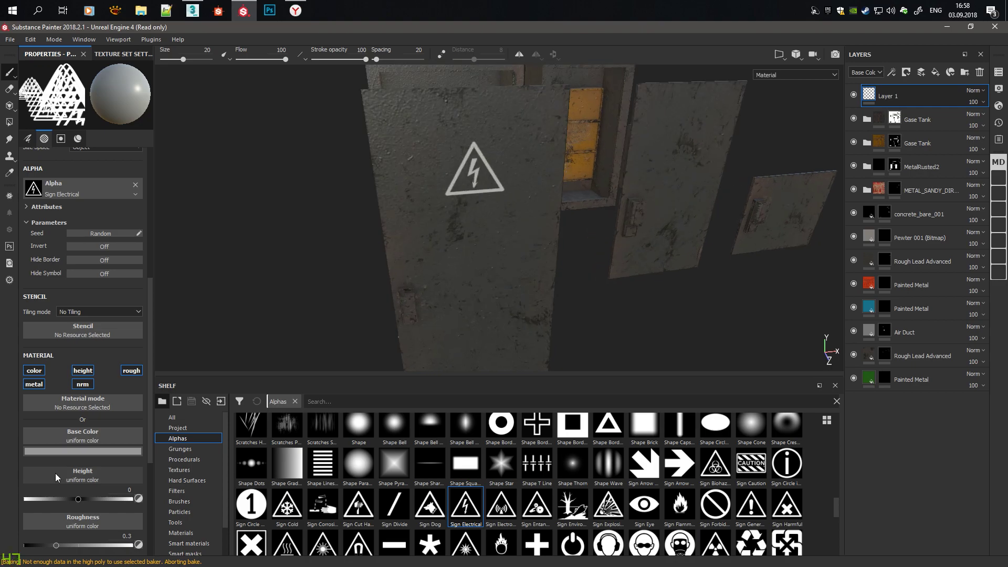
scroll(76, 541, "down", 3)
scroll(471, 163, "up", 5)
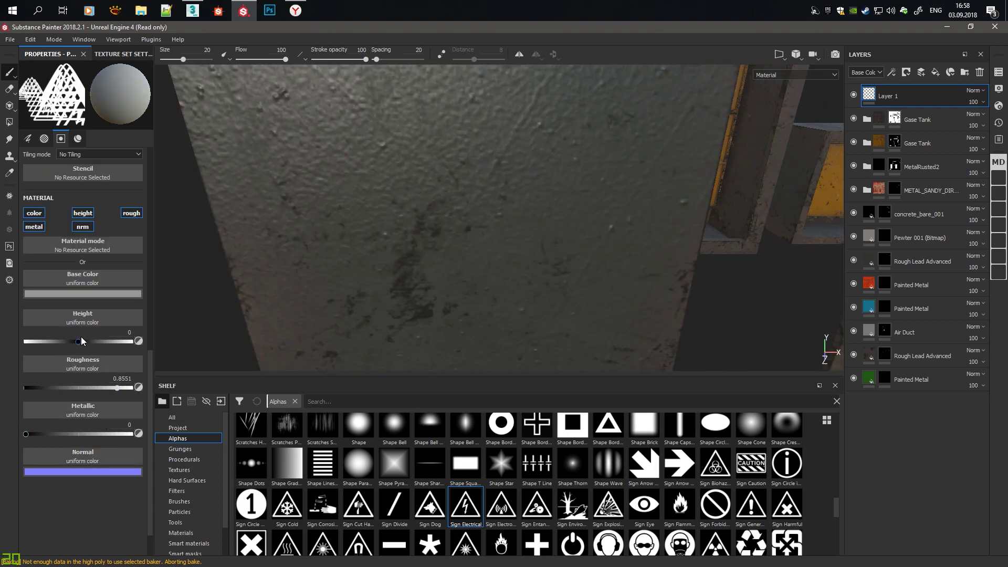
left_click_drag(81, 342, 132, 342)
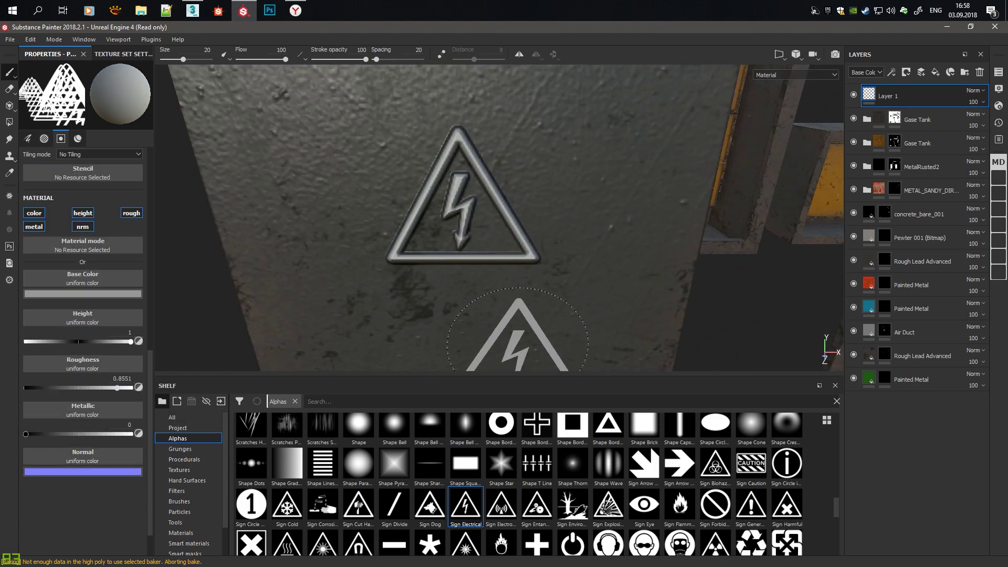
left_click(467, 181)
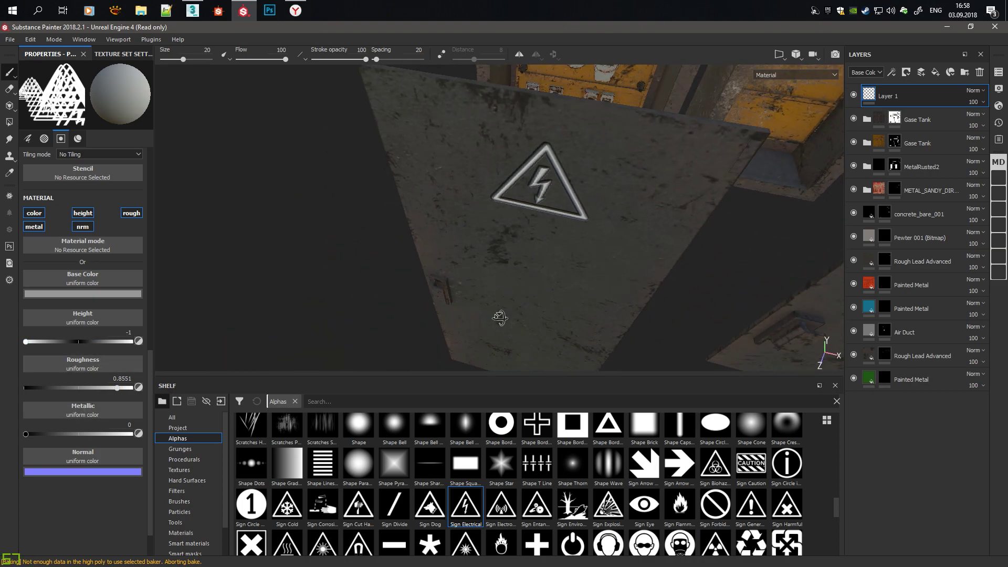
left_click_drag(467, 182, 435, 242, "alt")
Step: Turn Hide Symbol off so the lightning symbol stays, then restamp the dark grey sign
left_click(82, 293)
left_click(97, 397)
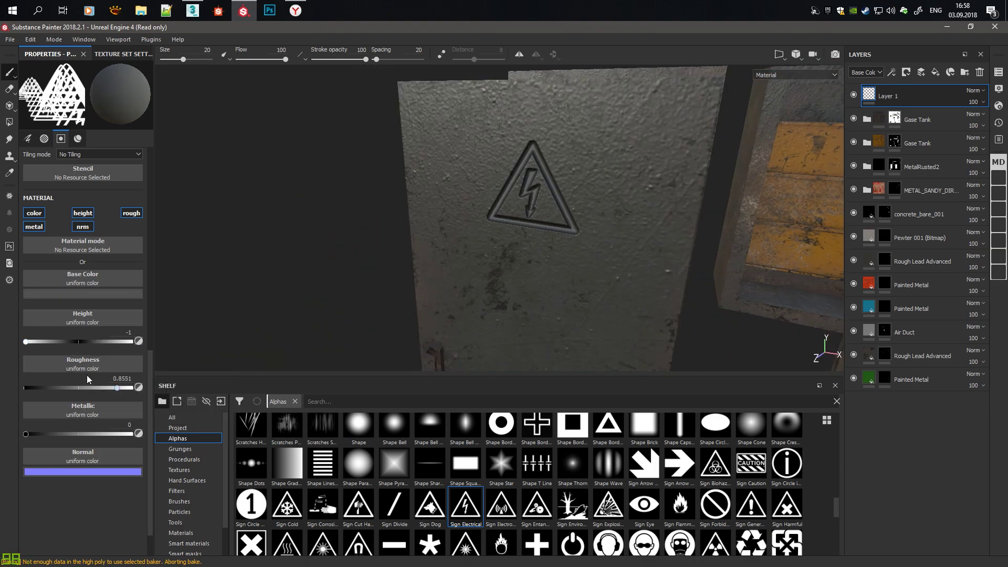
scroll(84, 252, "up", 5)
left_click(140, 292)
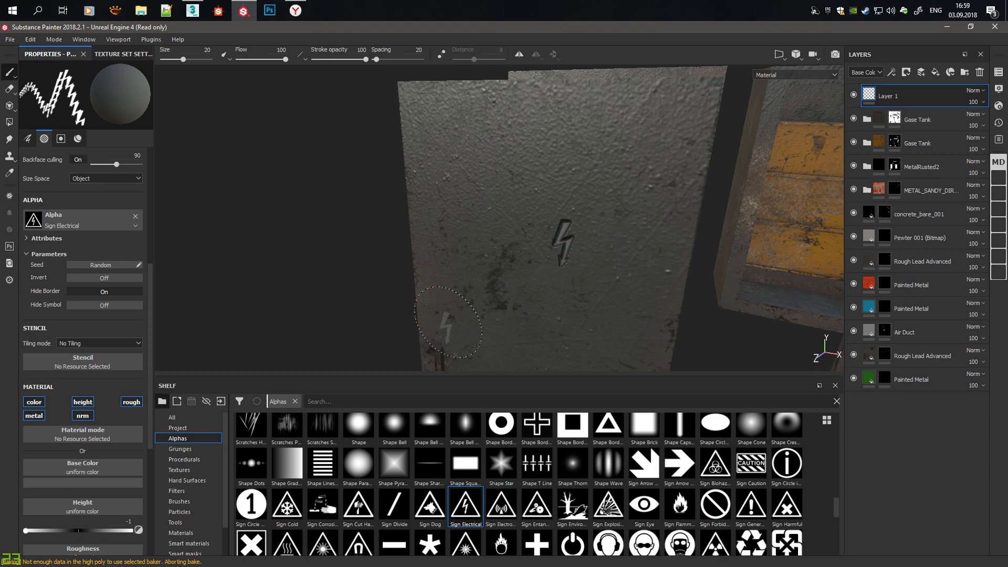
left_click(102, 307)
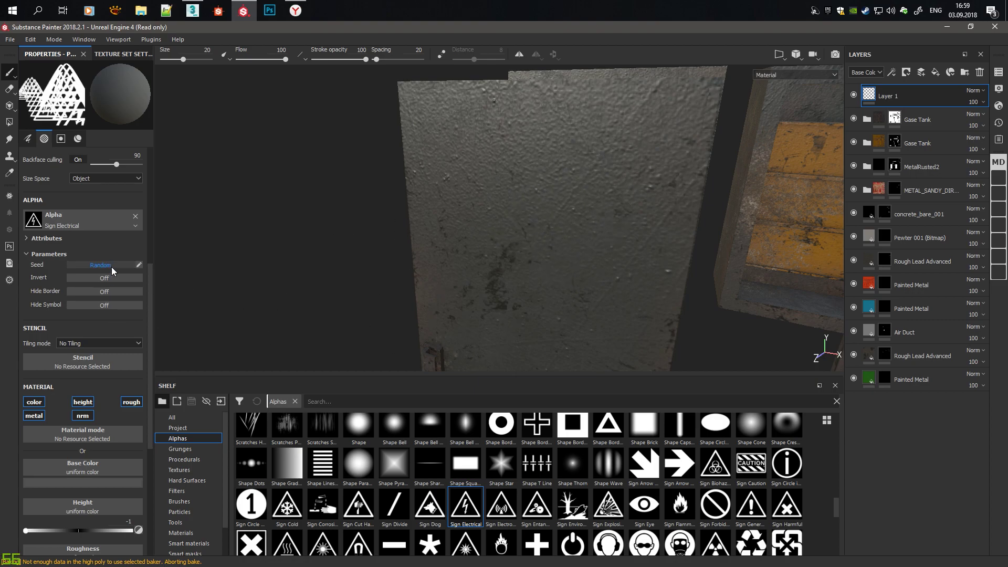
scroll(55, 361, "down", 3)
scroll(54, 360, "down", 2)
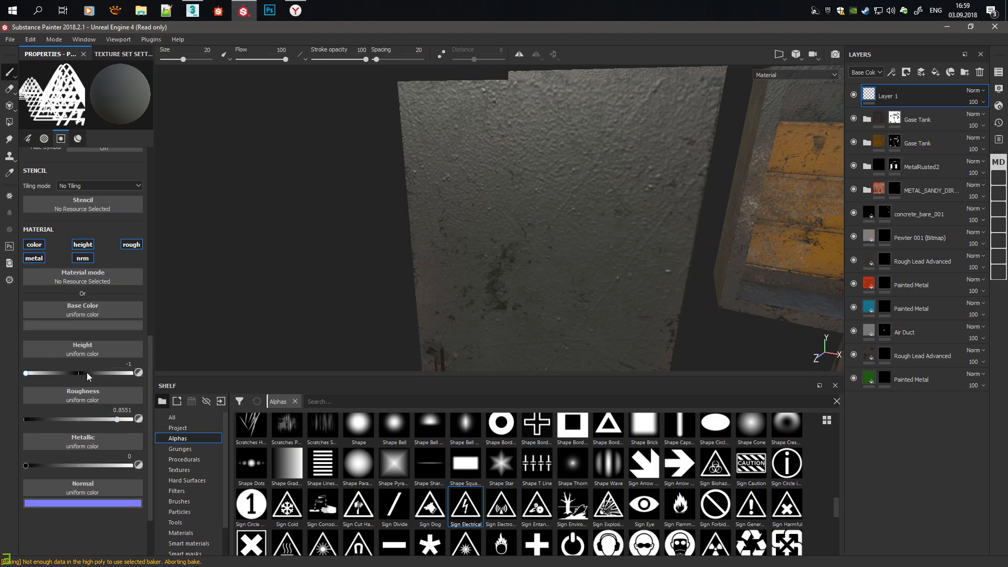
left_click(507, 223)
scroll(507, 223, "down", 5)
left_click_drag(507, 223, 399, 273, "alt")
scroll(399, 273, "up", 6)
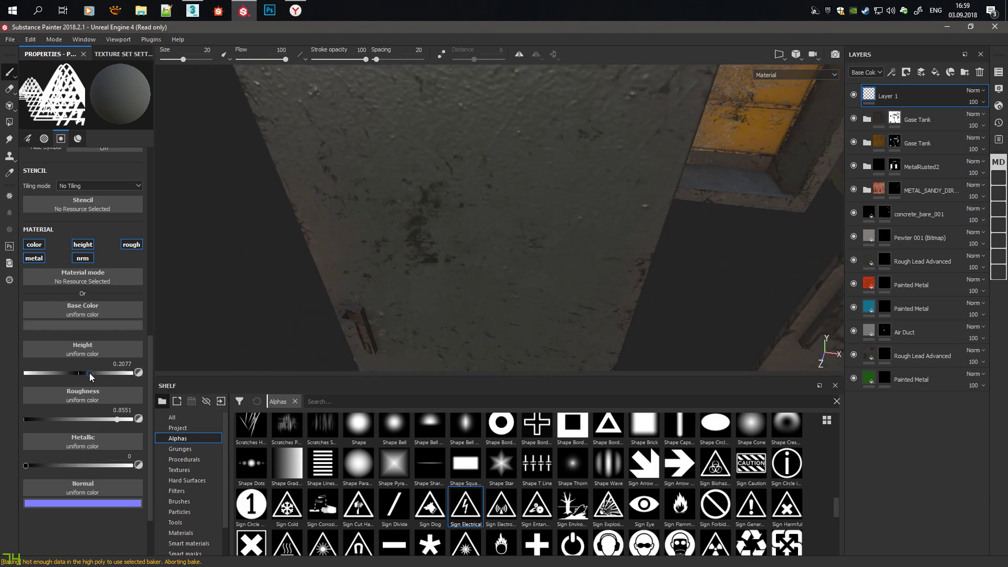
Step: Set the sign's Height to about -0.13 so it presses into the door
left_click_drag(91, 377, 70, 374)
scroll(178, 291, "down", 5)
left_click_drag(179, 290, 263, 263, "alt")
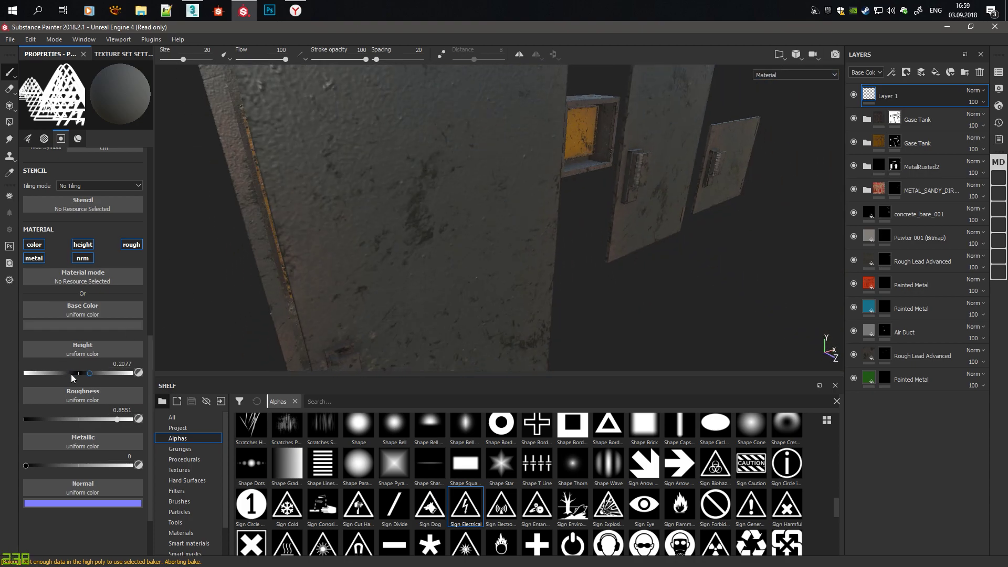
scroll(179, 291, "up", 5)
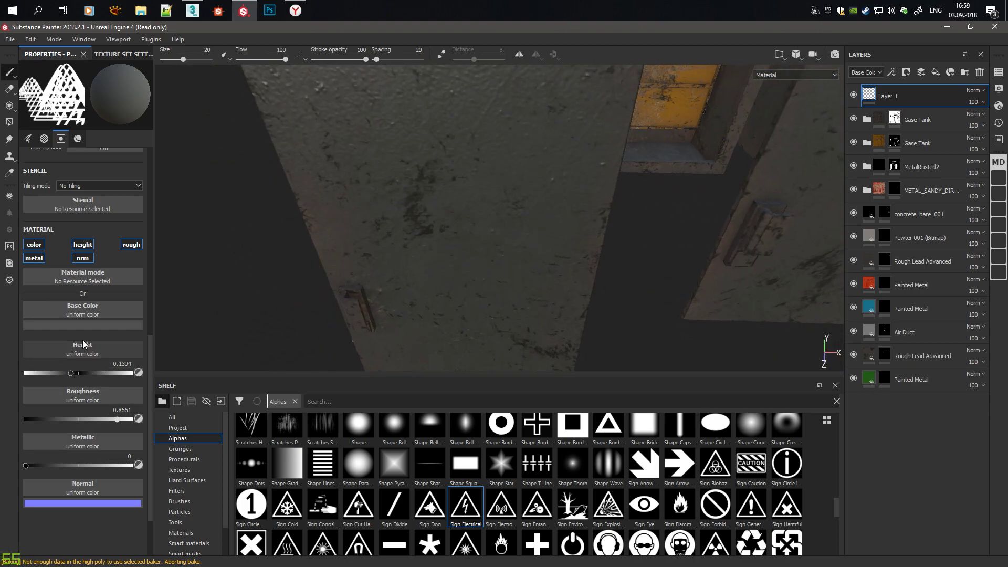
left_click(83, 345)
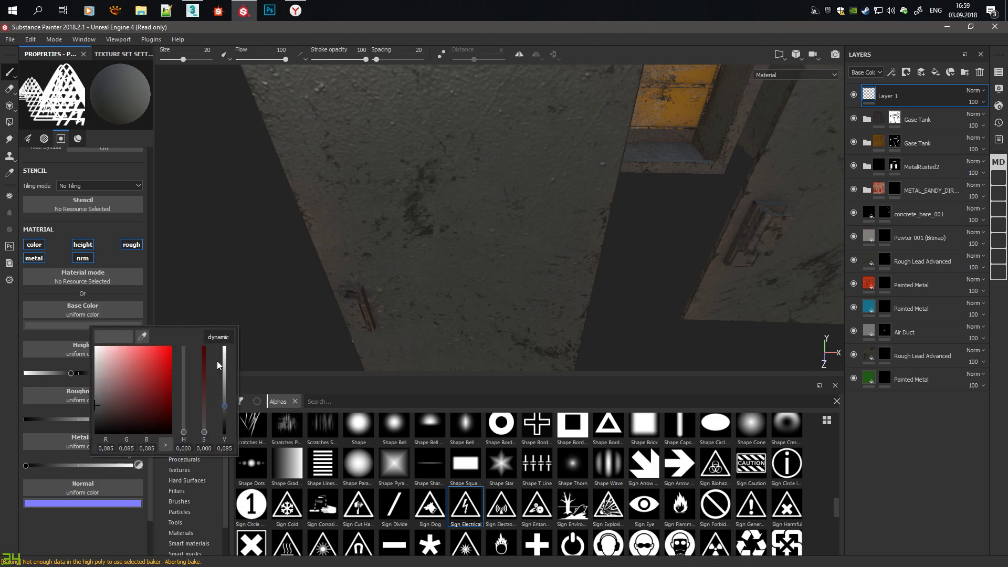
scroll(507, 245, "down", 5)
left_click_drag(473, 236, 507, 245, "alt")
scroll(508, 245, "up", 2)
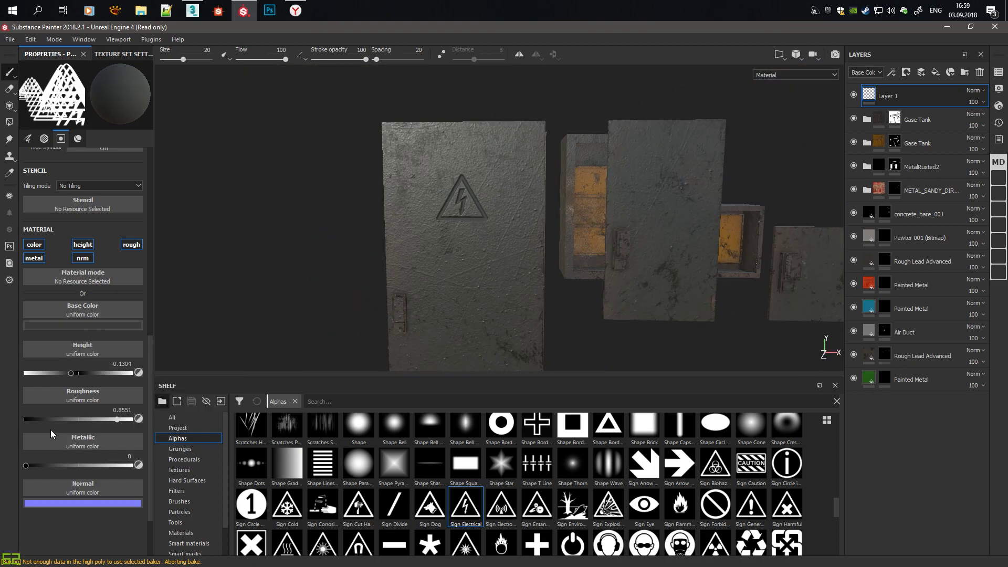
Step: Try white and grey for the sign's Base Color, settling on bright red
left_click(83, 310)
left_click(137, 340)
scroll(506, 215, "up", 5)
left_click(83, 325)
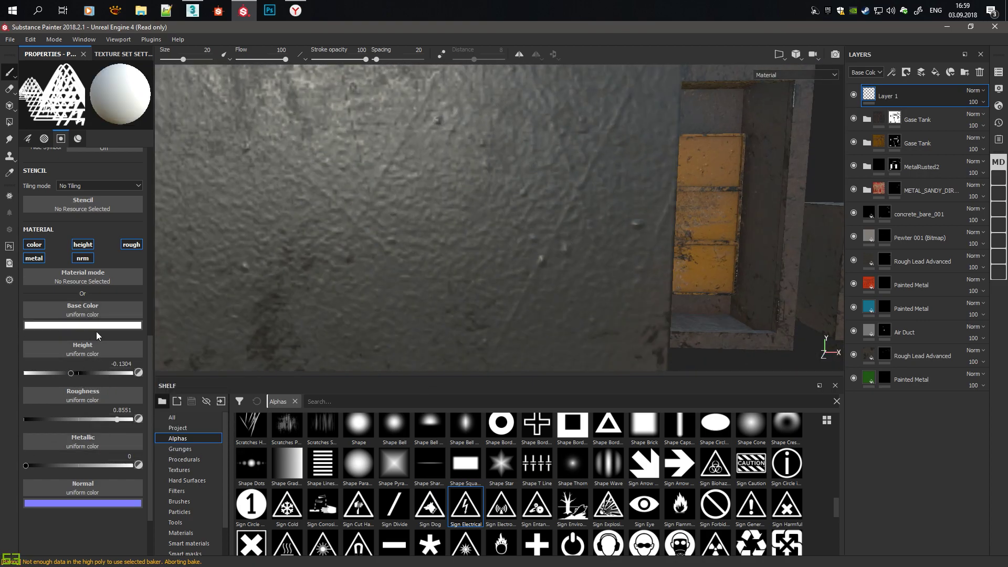
left_click(118, 378)
scroll(506, 215, "down", 5)
left_click_drag(506, 215, 744, 181, "alt")
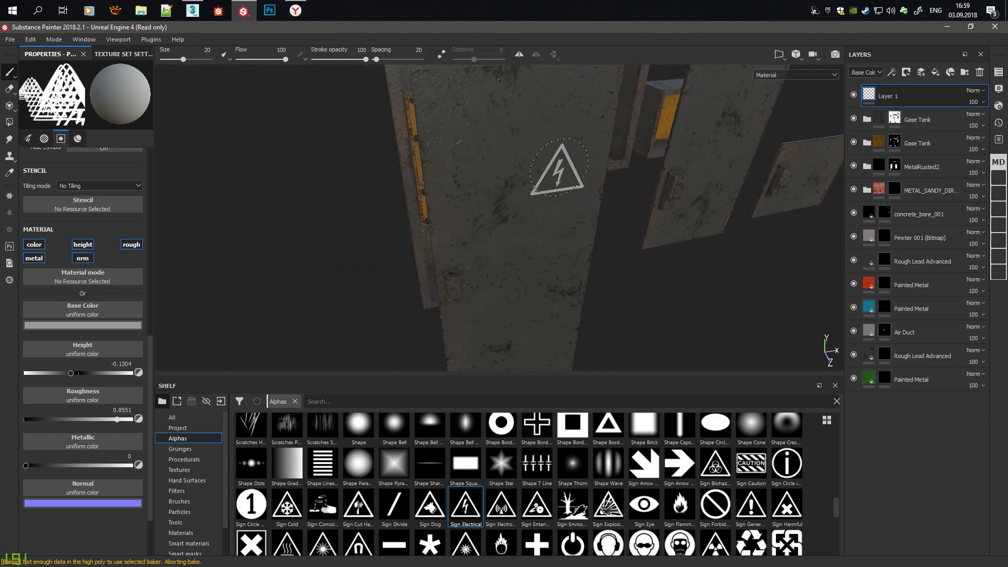
left_click(83, 325)
left_click(197, 335)
Step: Switch the hazard sign's Base Color to dark red
left_click(83, 325)
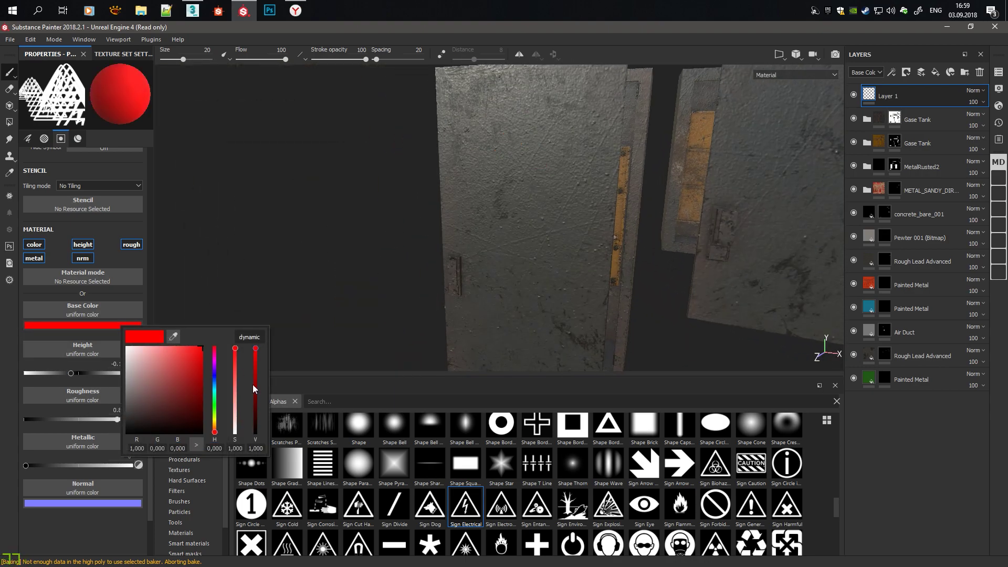
left_click(199, 399)
mouse_move(434, 299)
left_mouse_down("alt")
mouse_move(483, 304)
mouse_move(472, 142)
left_mouse_up("alt")
scroll(484, 305, "down", 4)
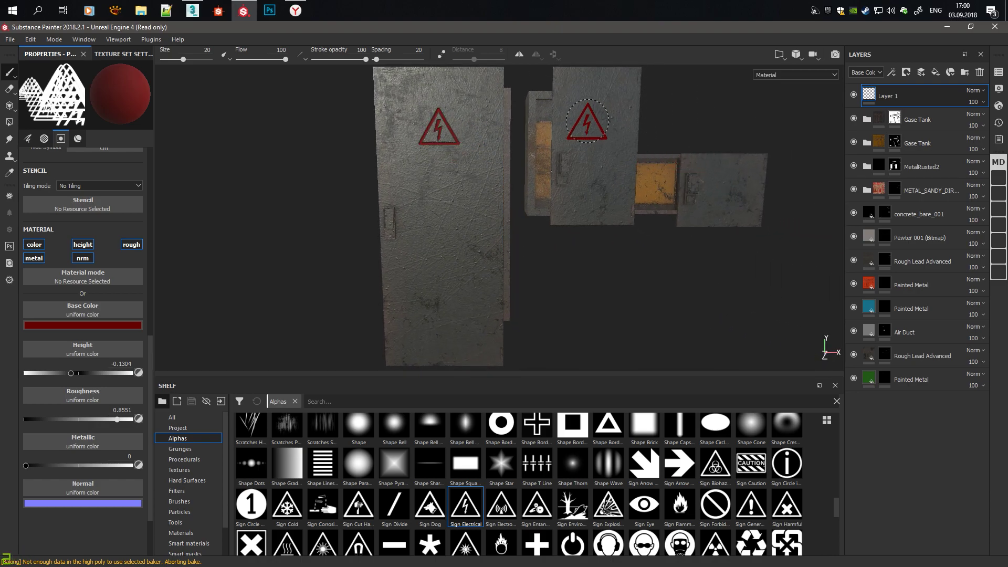
mouse_move(587, 121)
left_mouse_down("alt")
mouse_move(485, 121)
mouse_move(489, 173)
left_mouse_up("alt")
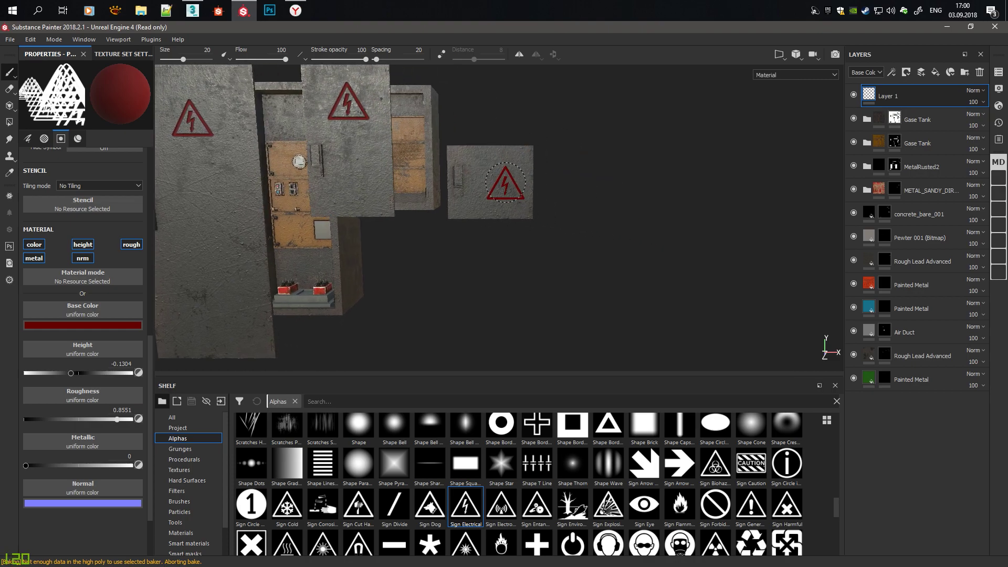
scroll(486, 178, "up", 2)
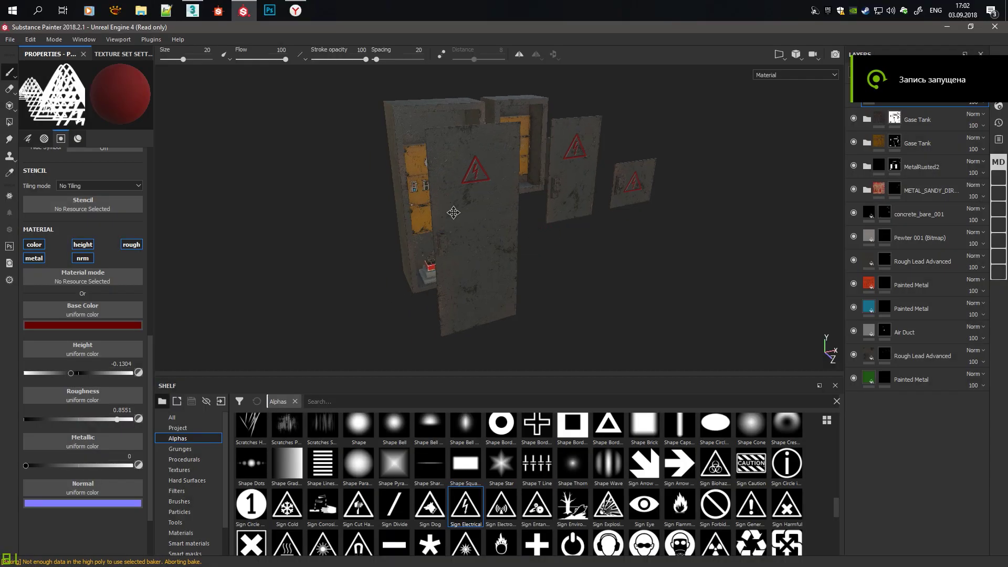
mouse_move(453, 212)
left_mouse_down("alt")
mouse_move(533, 219)
mouse_move(597, 205)
mouse_move(642, 215)
mouse_move(616, 263)
mouse_move(658, 187)
mouse_move(788, 153)
mouse_move(653, 169)
mouse_move(488, 208)
mouse_move(512, 211)
mouse_move(429, 169)
left_mouse_up("alt")
Step: Orbit back to a front view of all the cabinet doors
scroll(534, 218, "up", 3)
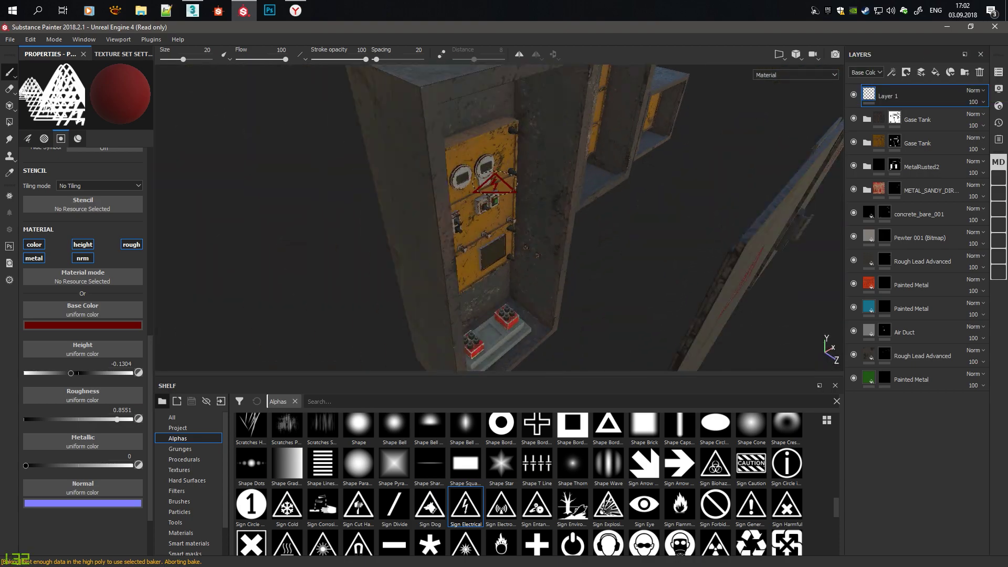
scroll(616, 263, "up", 3)
scroll(489, 195, "up", 5)
scroll(429, 168, "down", 5)
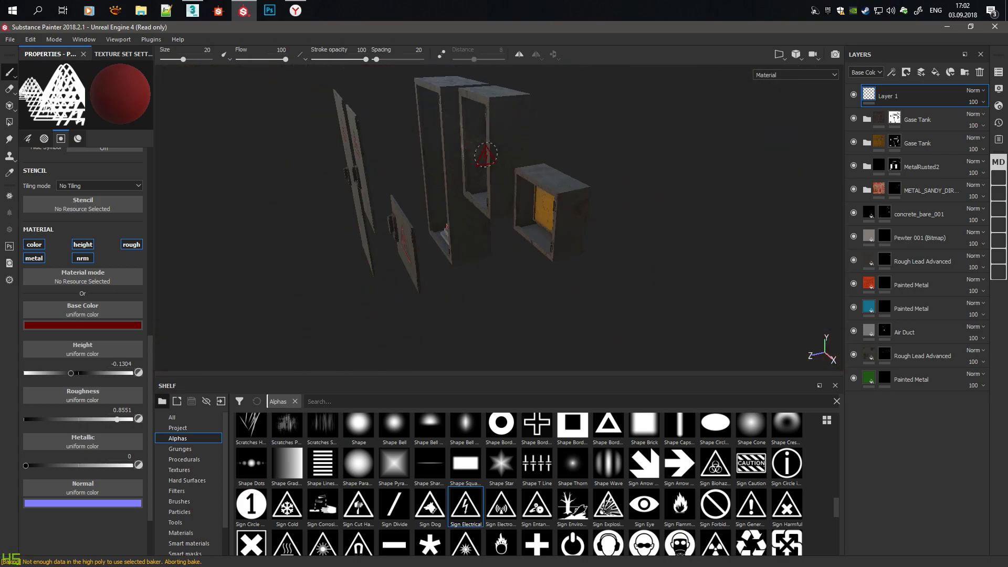
mouse_move(500, 162)
left_mouse_down("alt")
mouse_move(716, 145)
mouse_move(820, 155)
mouse_move(578, 132)
mouse_move(758, 206)
left_mouse_up("alt")
scroll(564, 128, "up", 4)
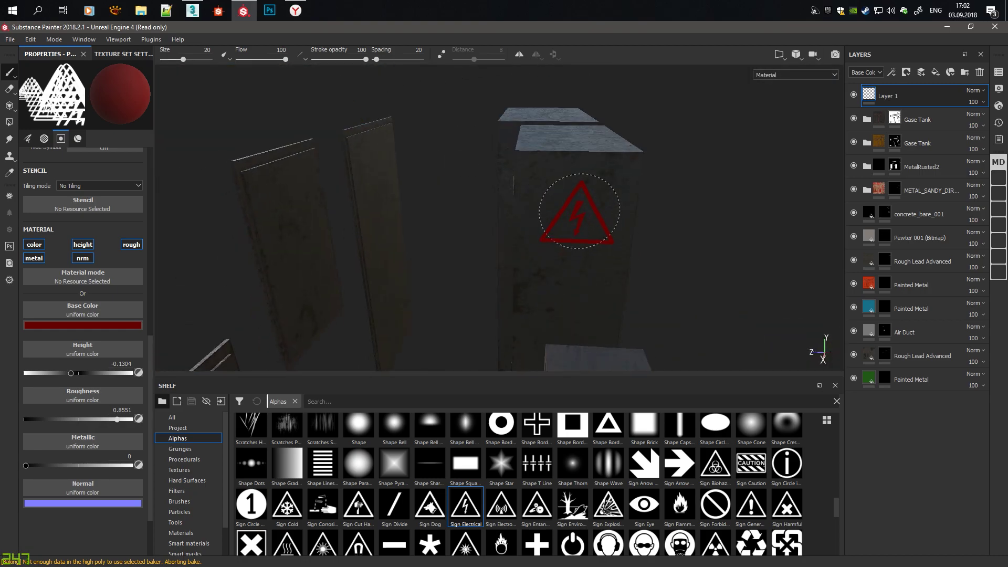
scroll(758, 205, "up", 3)
scroll(362, 453, "down", 2)
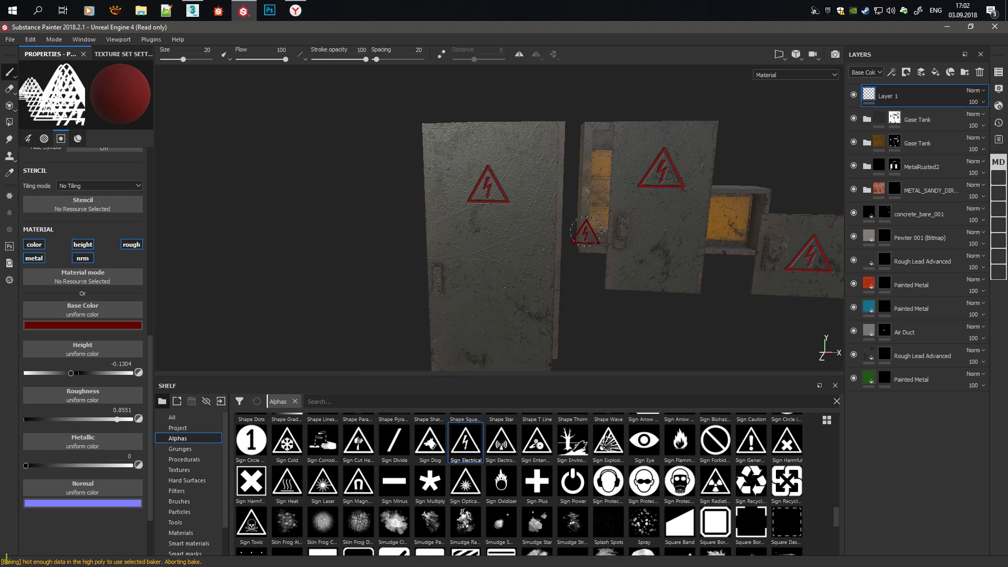
Step: Orbit to a three-quarter view of the cabinets past the yellow panel
left_click_drag(399, 236, 470, 222, "alt")
scroll(470, 222, "up", 3)
scroll(470, 222, "down", 5)
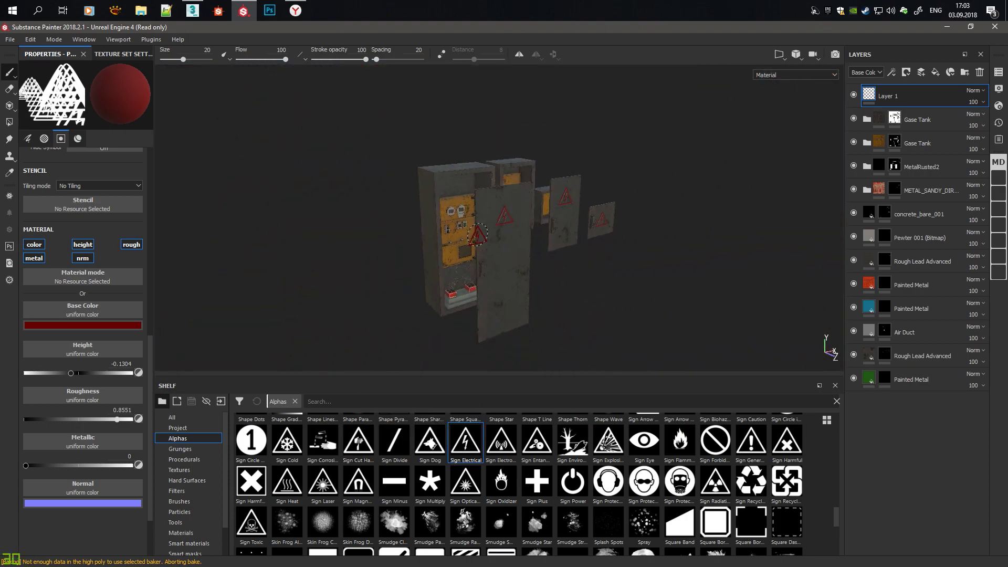
scroll(505, 252, "up", 3)
left_click_drag(504, 252, 314, 230, "alt")
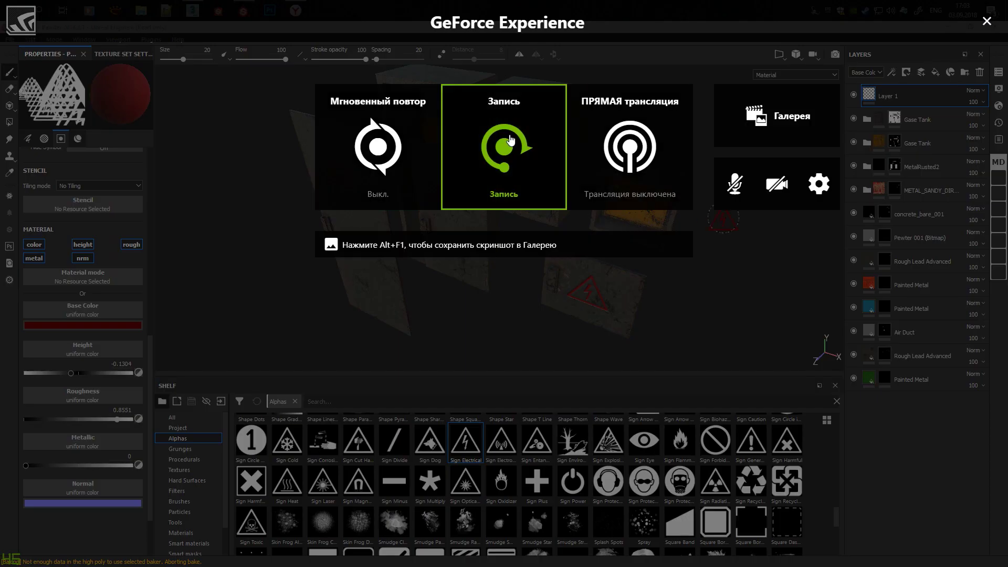
scroll(541, 257, "up", 3)
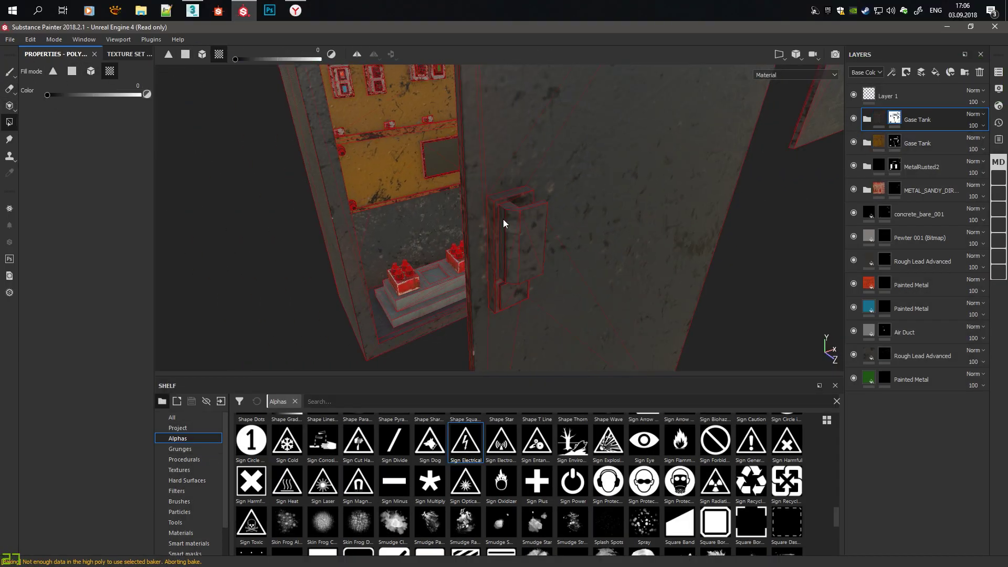
Step: Duplicate the Gase Tank folder for the door handles and polygon-fill its mask
left_click_drag(508, 227, 509, 173, "alt")
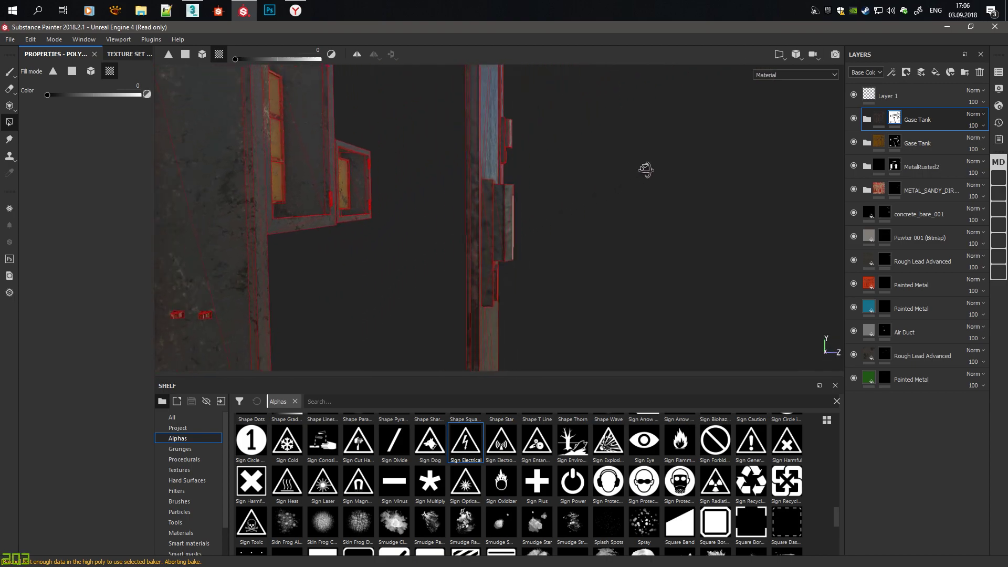
mouse_move(528, 328)
left_mouse_down("alt")
mouse_move(102, 225)
mouse_move(417, 237)
mouse_move(702, 176)
mouse_move(660, 184)
mouse_move(509, 81)
mouse_move(472, 236)
mouse_move(492, 181)
mouse_move(705, 181)
mouse_move(700, 189)
mouse_move(677, 153)
mouse_move(711, 150)
mouse_move(704, 157)
mouse_move(751, 317)
mouse_move(372, 293)
mouse_move(604, 220)
left_mouse_up("alt")
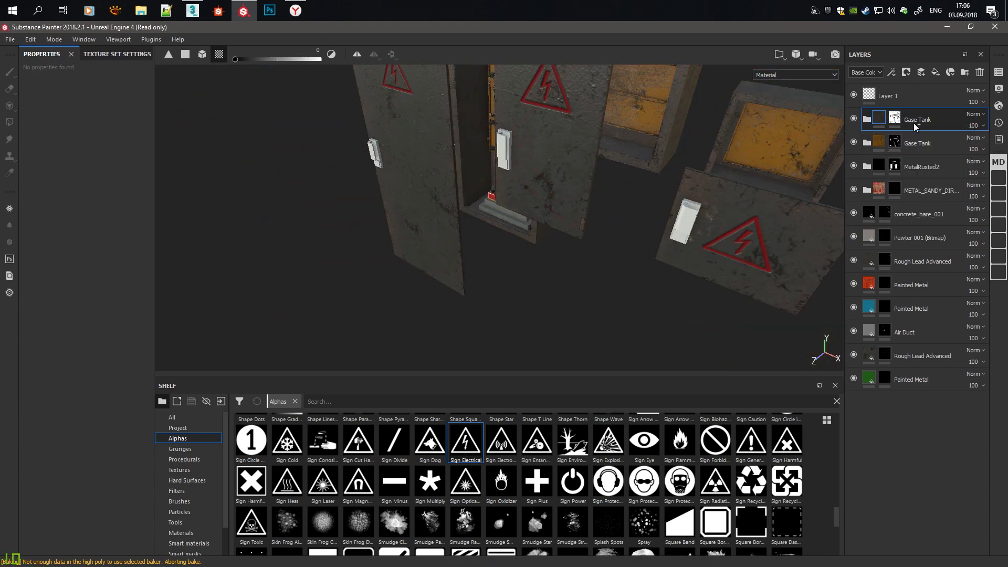
key("ctrl+d")
right_click(895, 143)
left_click(870, 146)
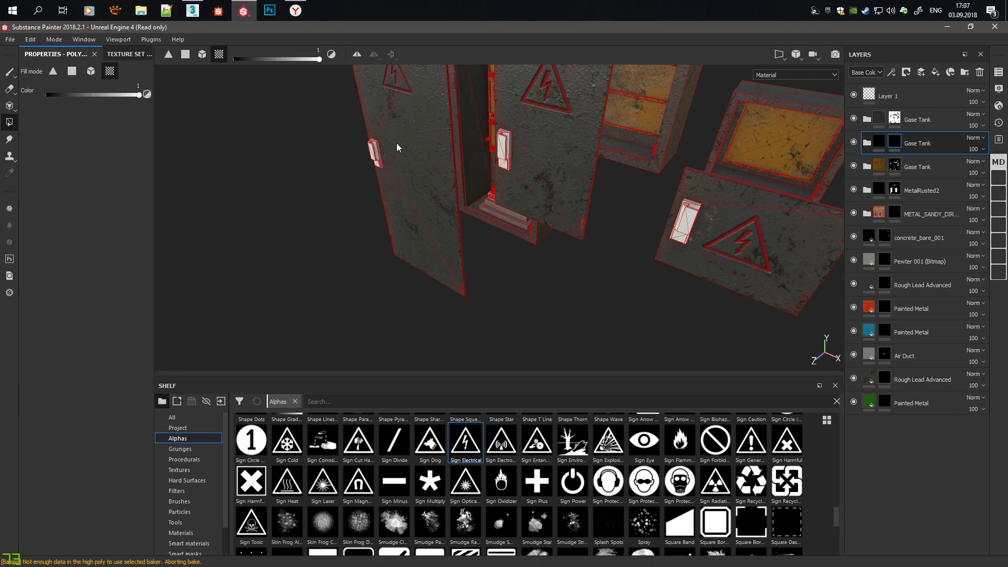
right_click_drag(397, 147, 266, 105, "alt")
left_click_drag(348, 122, 323, 120, "alt")
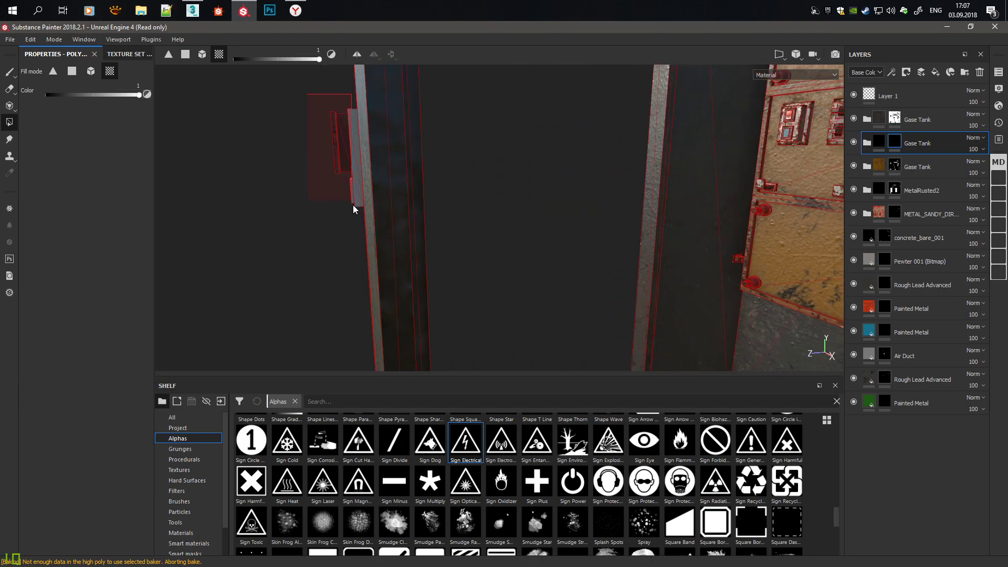
mouse_move(354, 209)
left_mouse_down("alt")
mouse_move(597, 196)
mouse_move(491, 286)
mouse_move(619, 223)
mouse_move(583, 241)
mouse_move(578, 203)
mouse_move(570, 221)
mouse_move(577, 194)
mouse_move(663, 308)
mouse_move(461, 313)
mouse_move(614, 191)
mouse_move(720, 187)
mouse_move(551, 180)
mouse_move(573, 173)
left_mouse_up("alt")
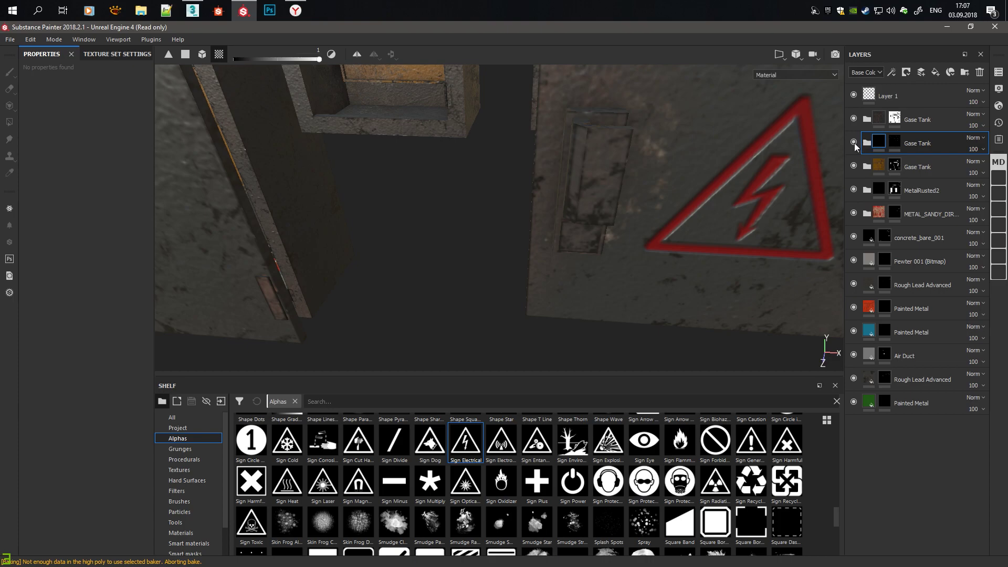
Step: Darken the Gase Tank Base fill to about 0.106 grey and start an Iray render
left_click(867, 147)
left_click(893, 458)
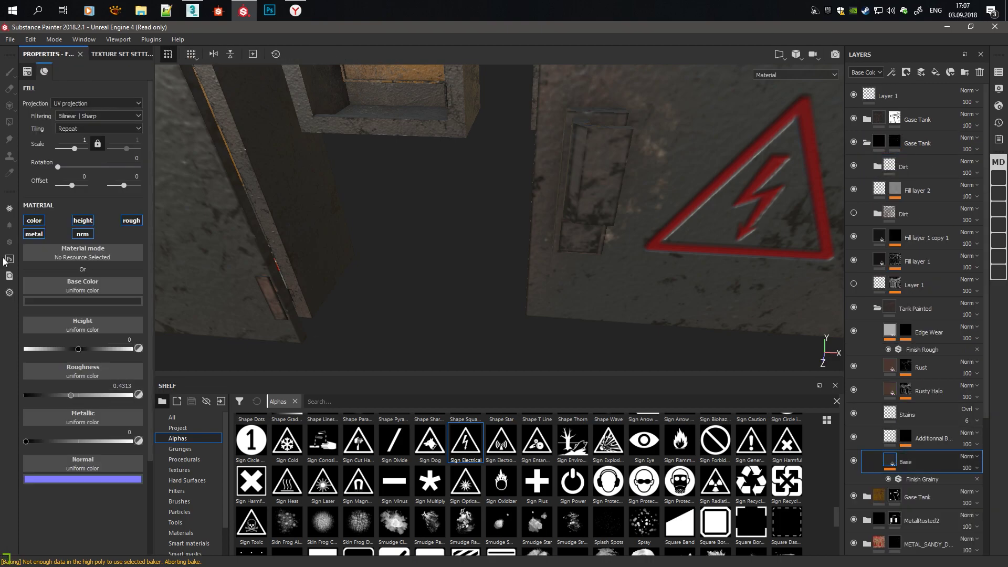
left_click(105, 301)
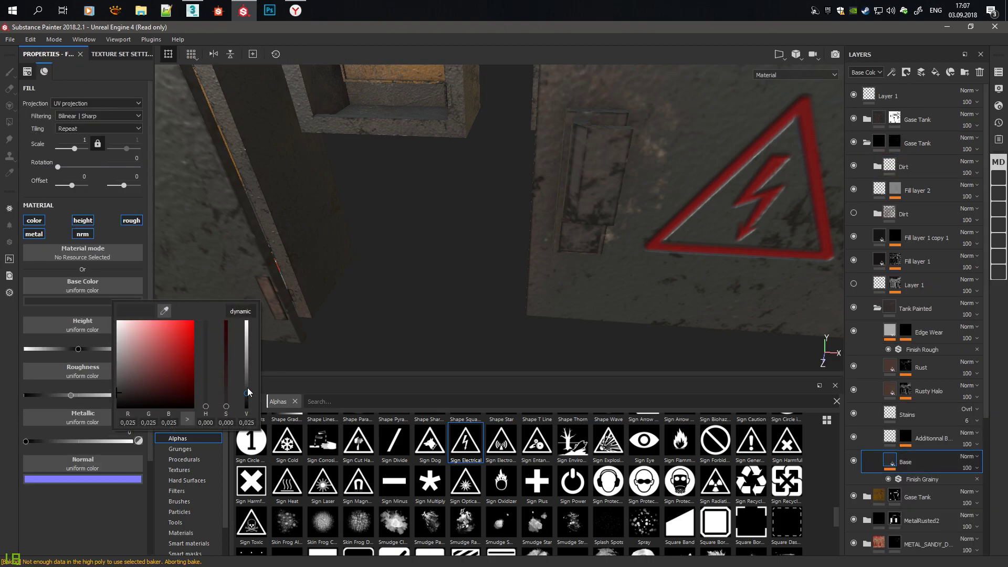
left_click(267, 360)
key("f")
left_click(103, 301)
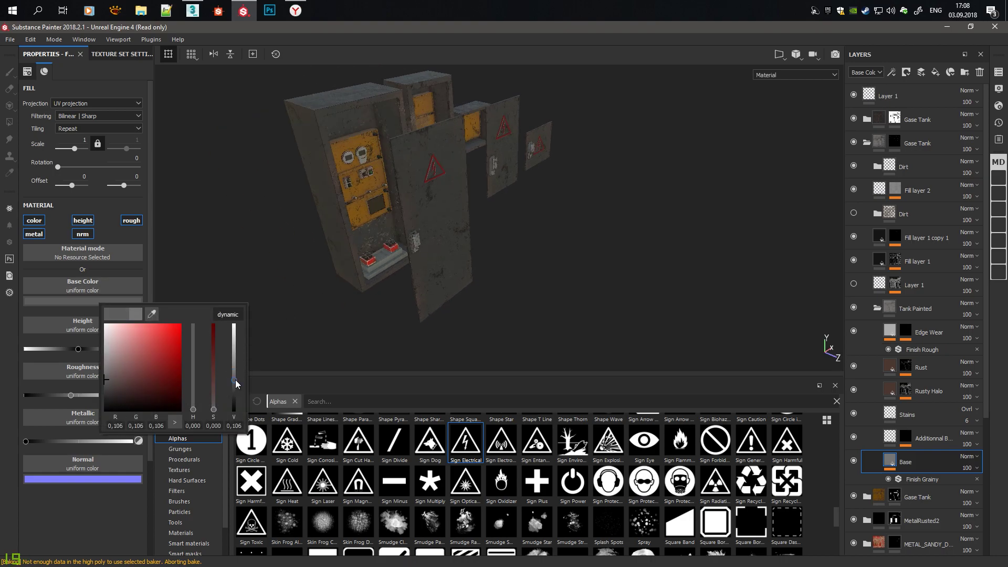
mouse_move(416, 227)
left_mouse_down("alt")
mouse_move(560, 202)
mouse_move(558, 234)
left_mouse_up("alt")
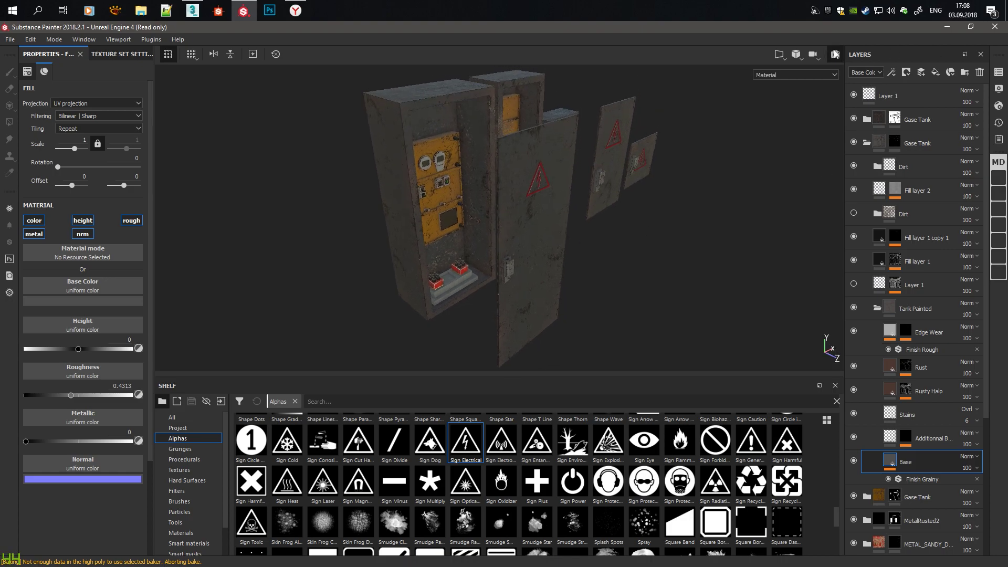
left_click(835, 54)
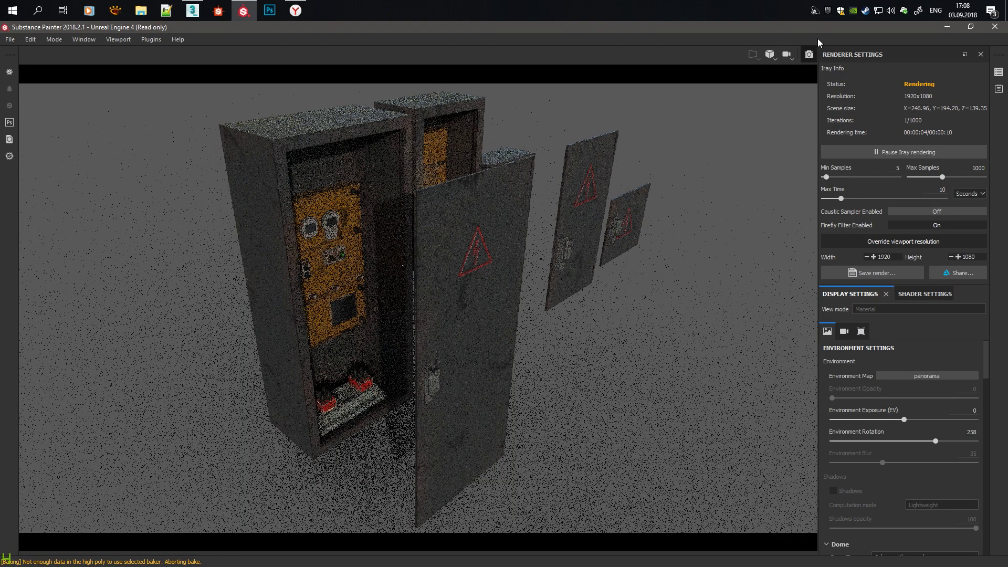
key("alt+z")
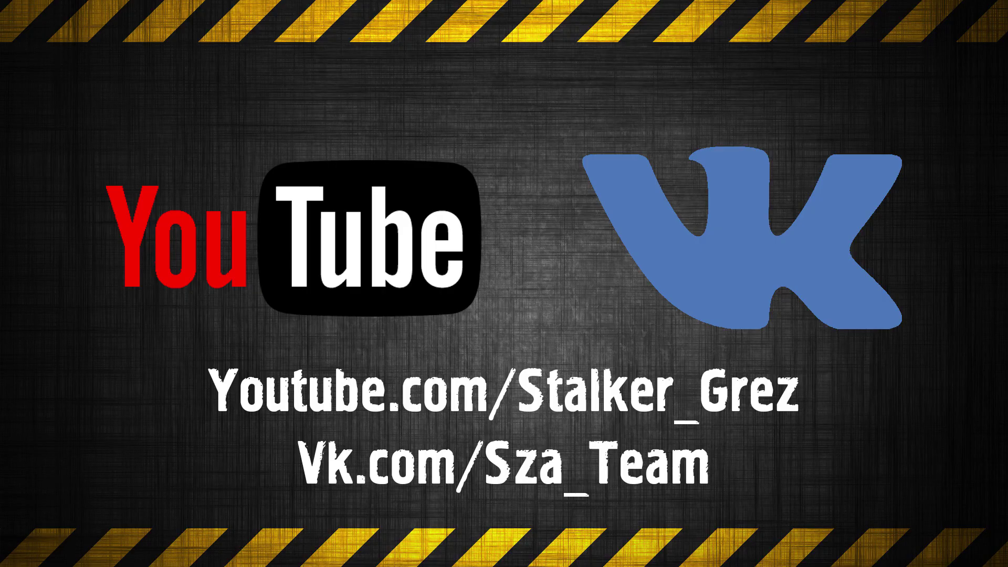